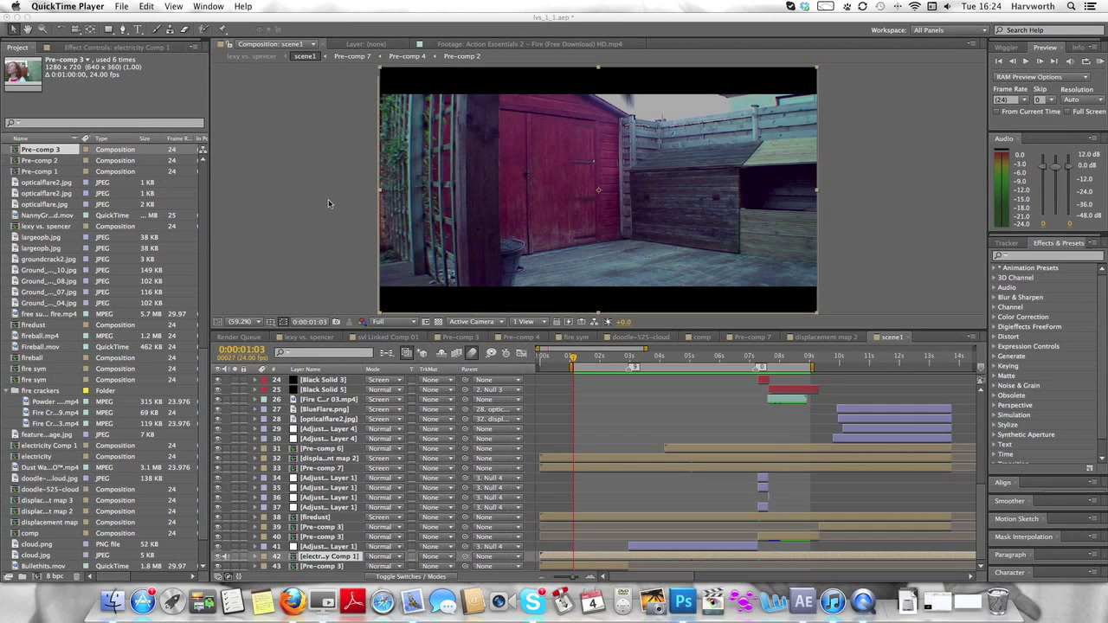
Preview the footage and park the playhead at 0:00:01:14.
click(329, 199)
key(space)
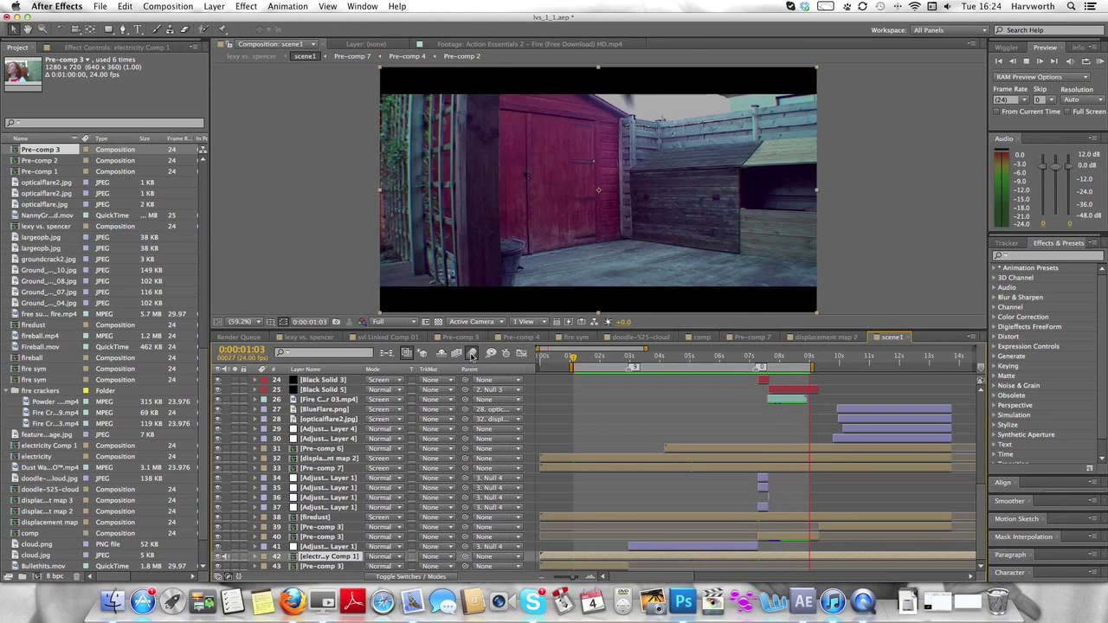
key(space)
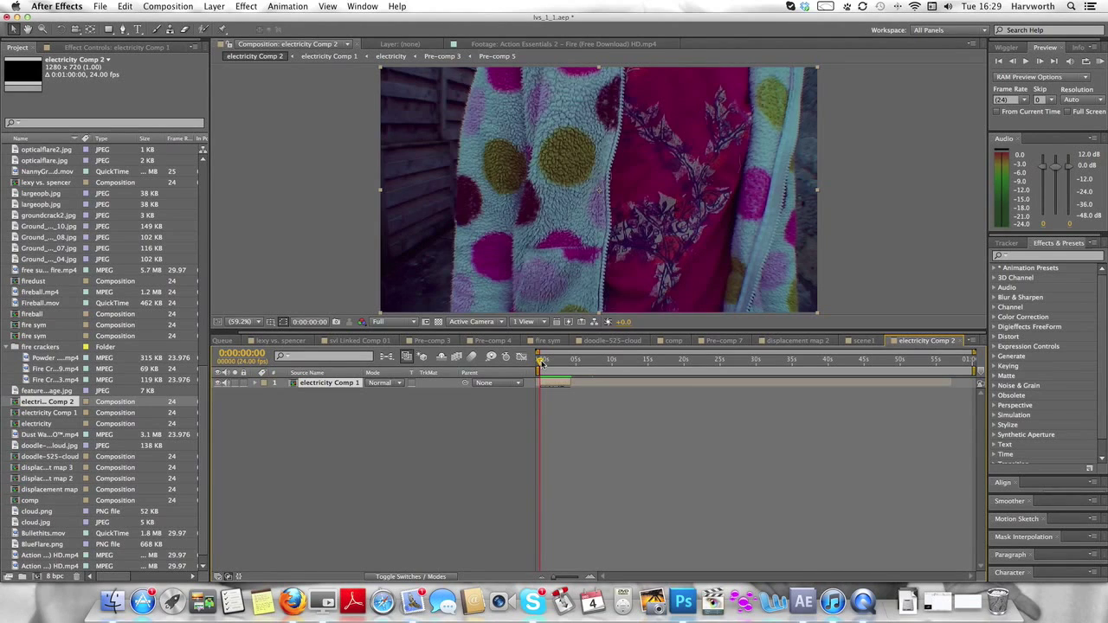
drag(541, 364, 558, 368)
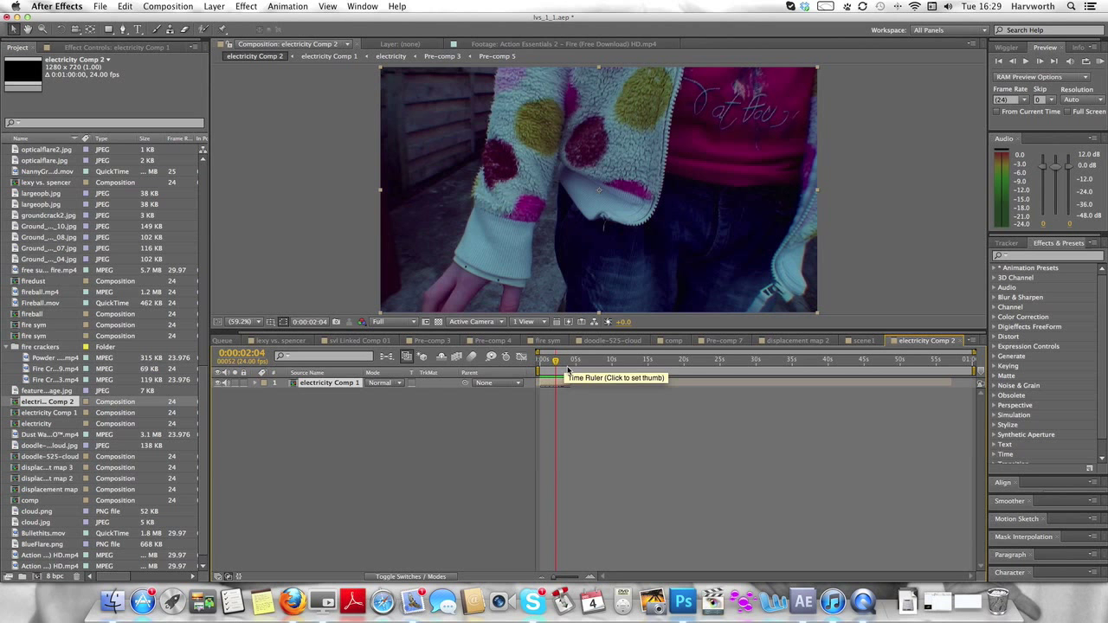
Add a comp-sized black solid, Black Solid 6, then set the time to 0:00:01:20.
click(218, 6)
mouse_move(229, 21)
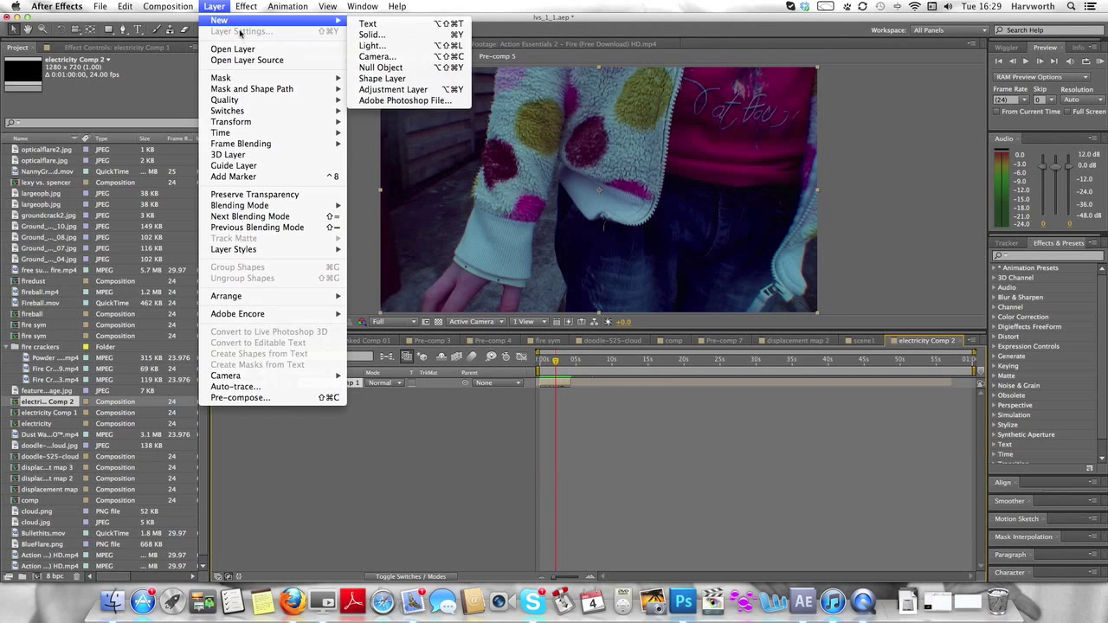
click(361, 37)
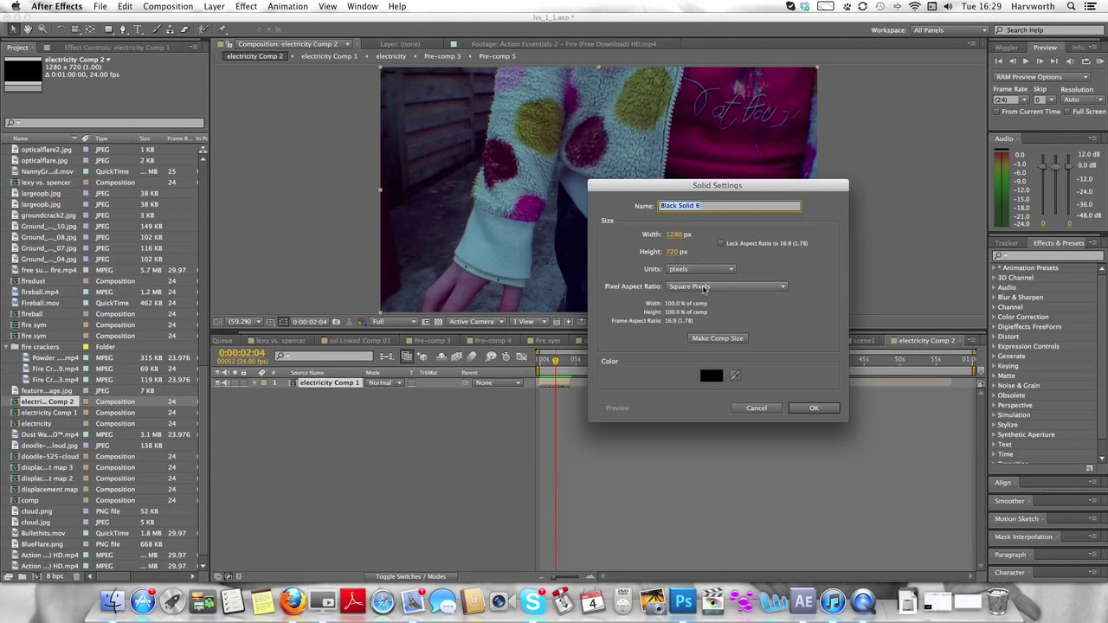
click(745, 339)
click(814, 408)
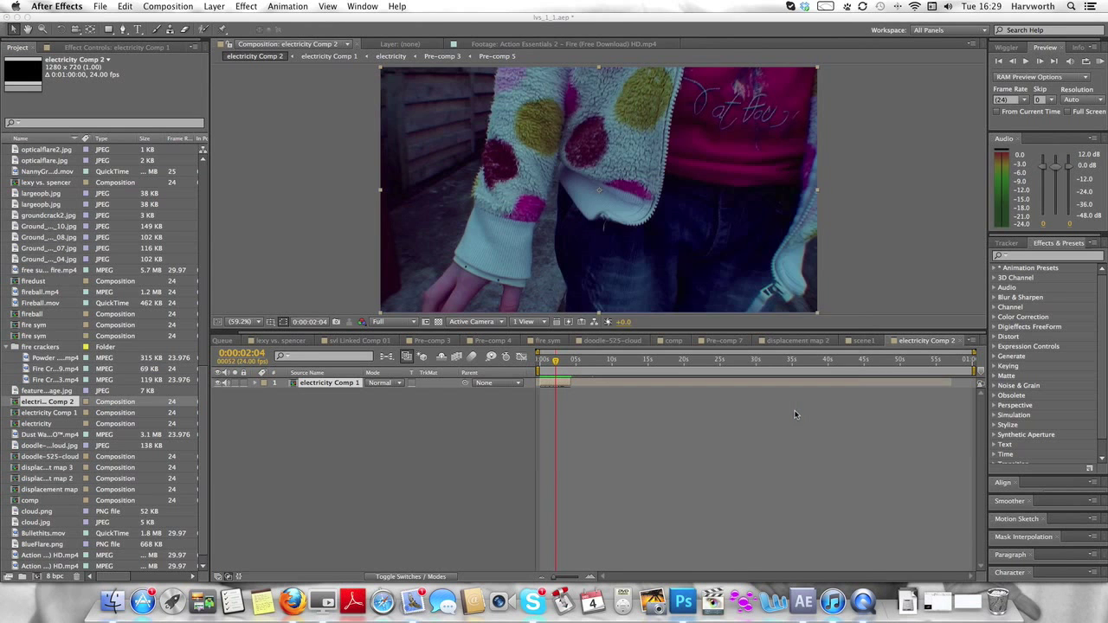
drag(555, 360, 553, 365)
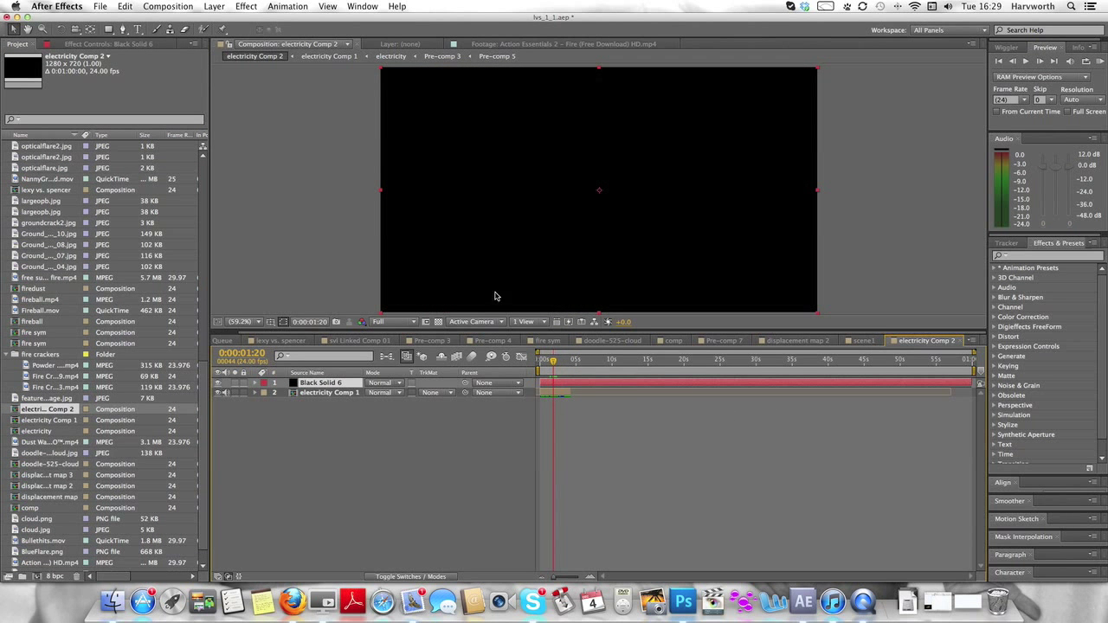
Search 'adva' in Effects & Presets and apply Advanced Lightning to Black Solid 6.
click(246, 6)
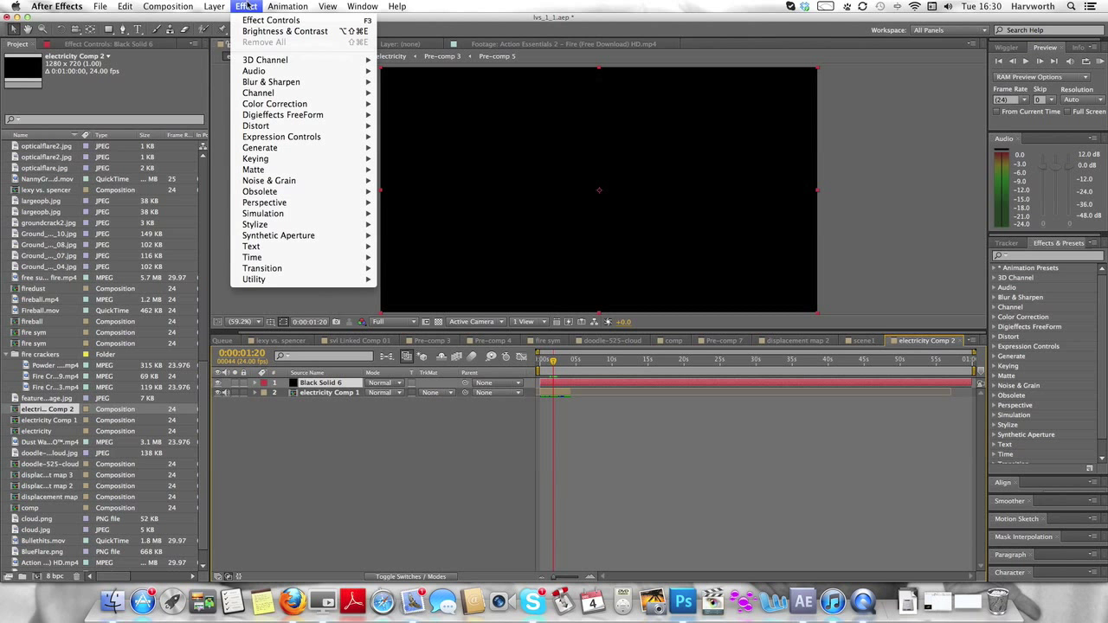
mouse_move(294, 149)
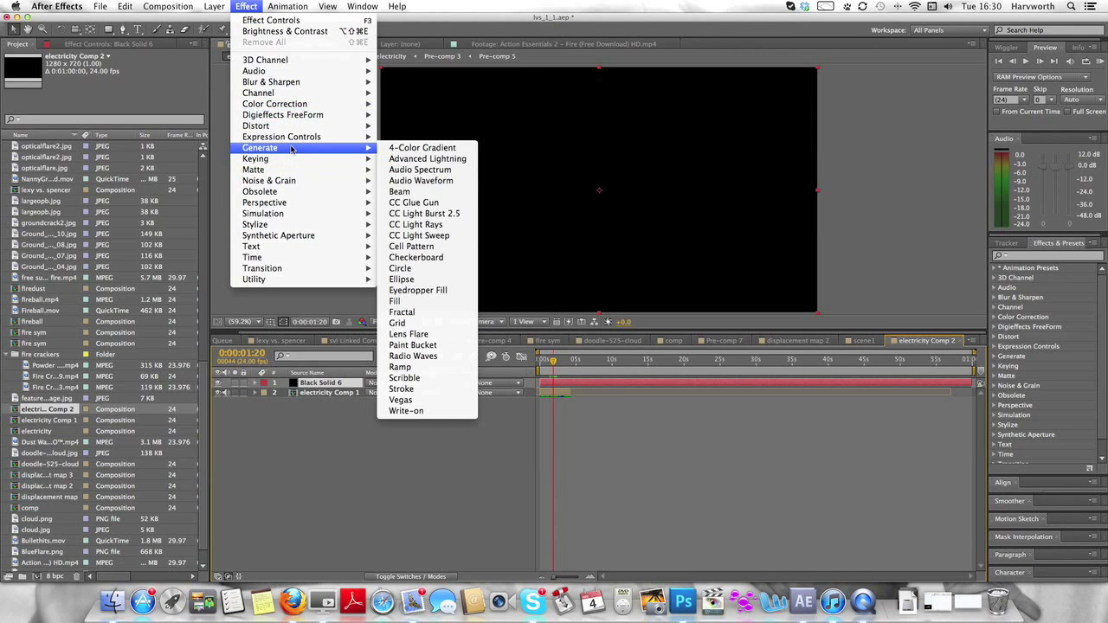
click(864, 289)
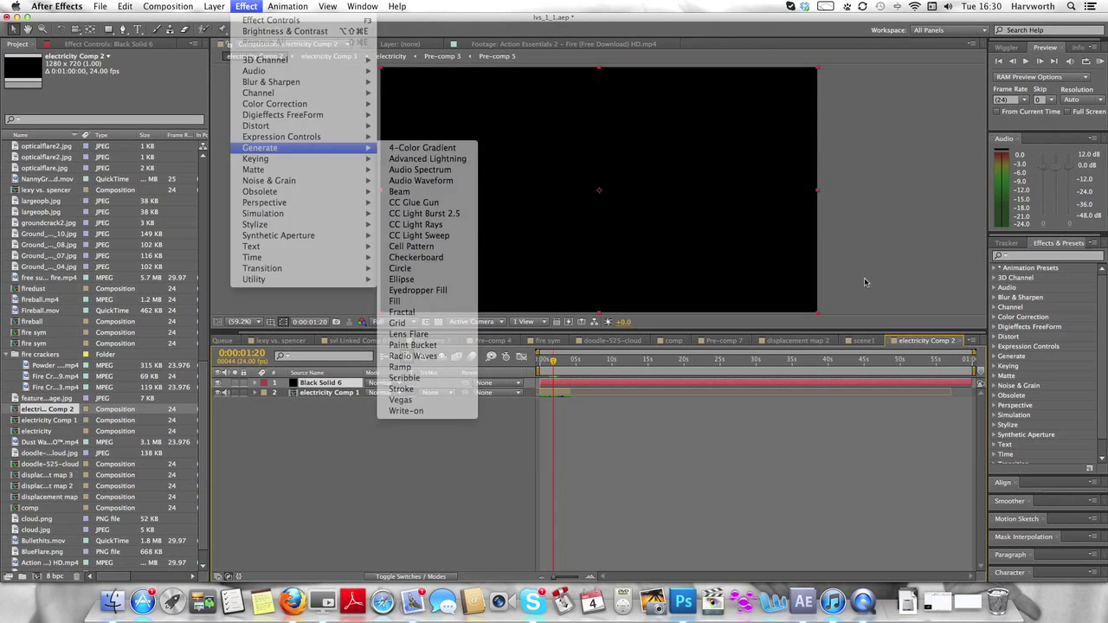
click(1020, 257)
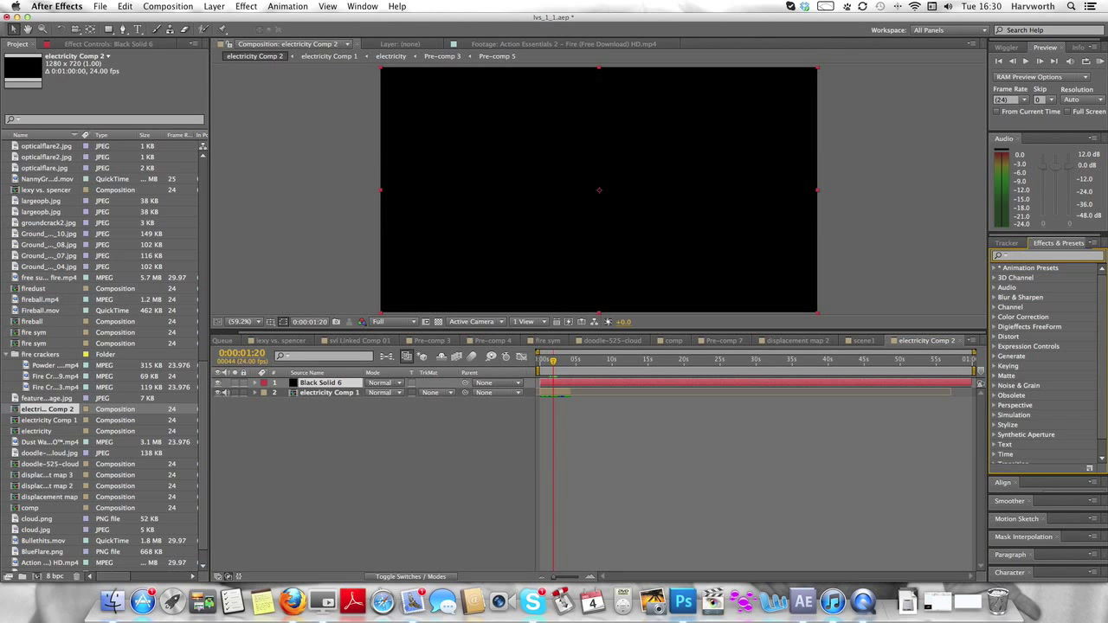
text(adva)
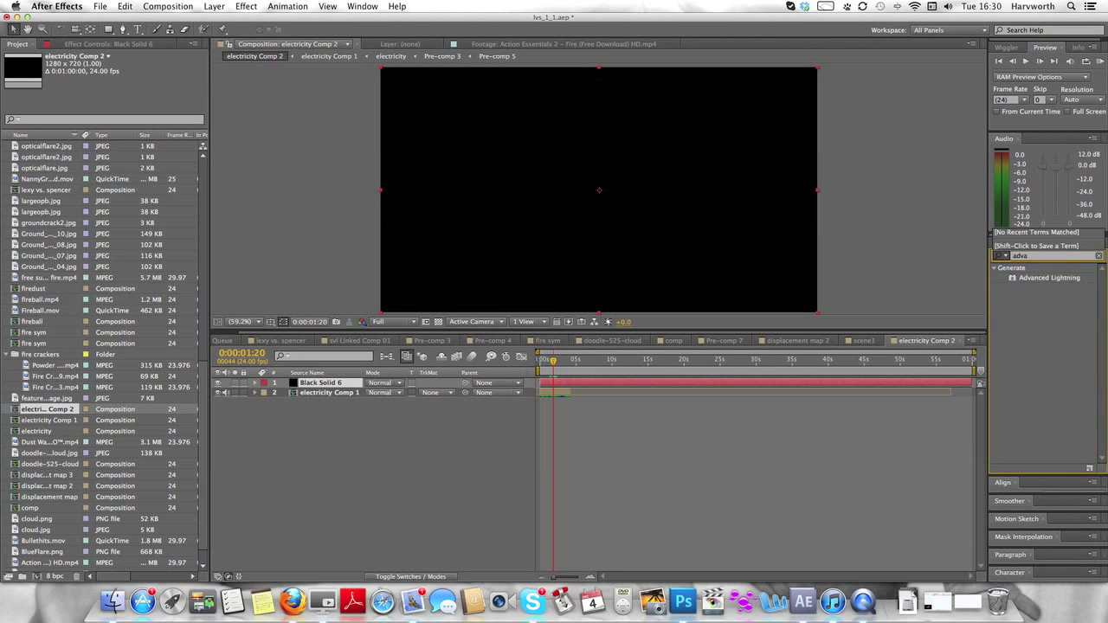
drag(1051, 279, 711, 385)
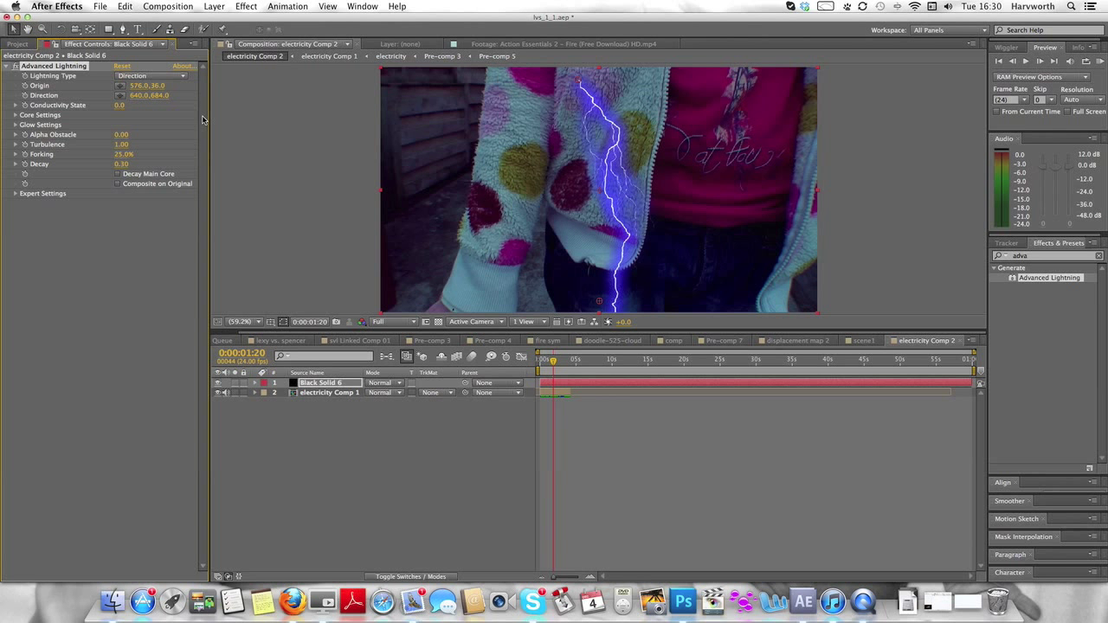
Set Lightning Type to Strike and Conductivity State to 70.8.
click(151, 76)
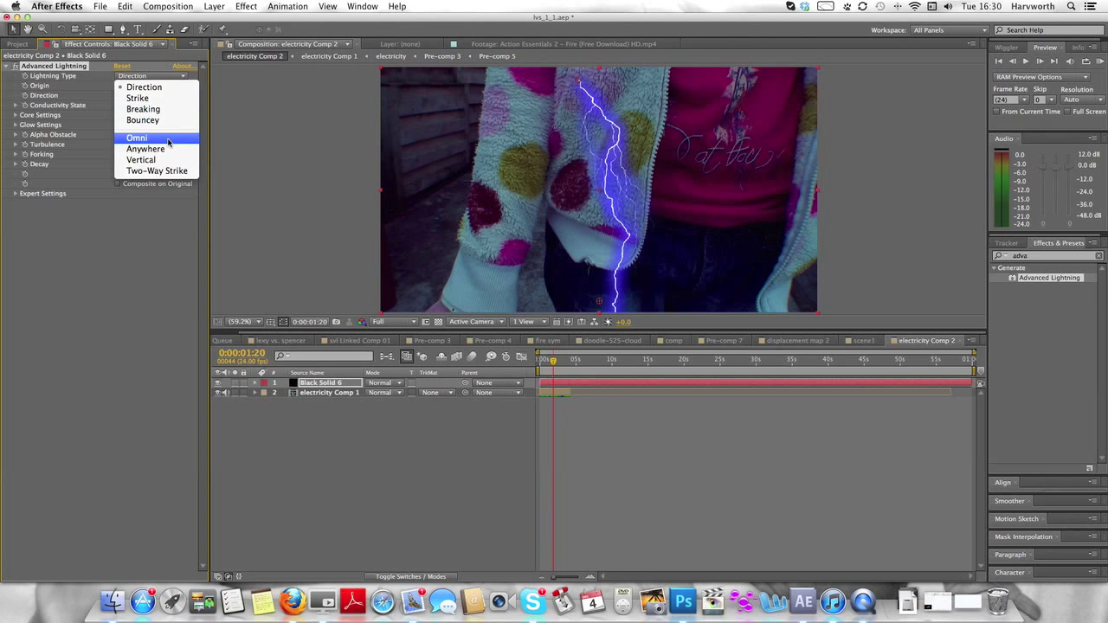
click(138, 98)
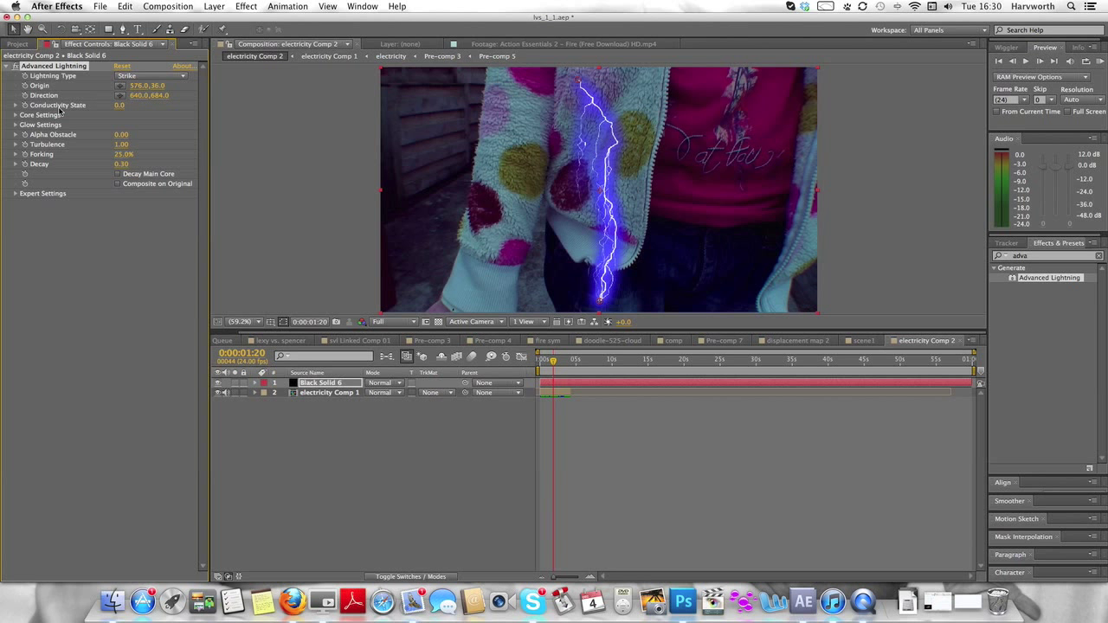
click(15, 105)
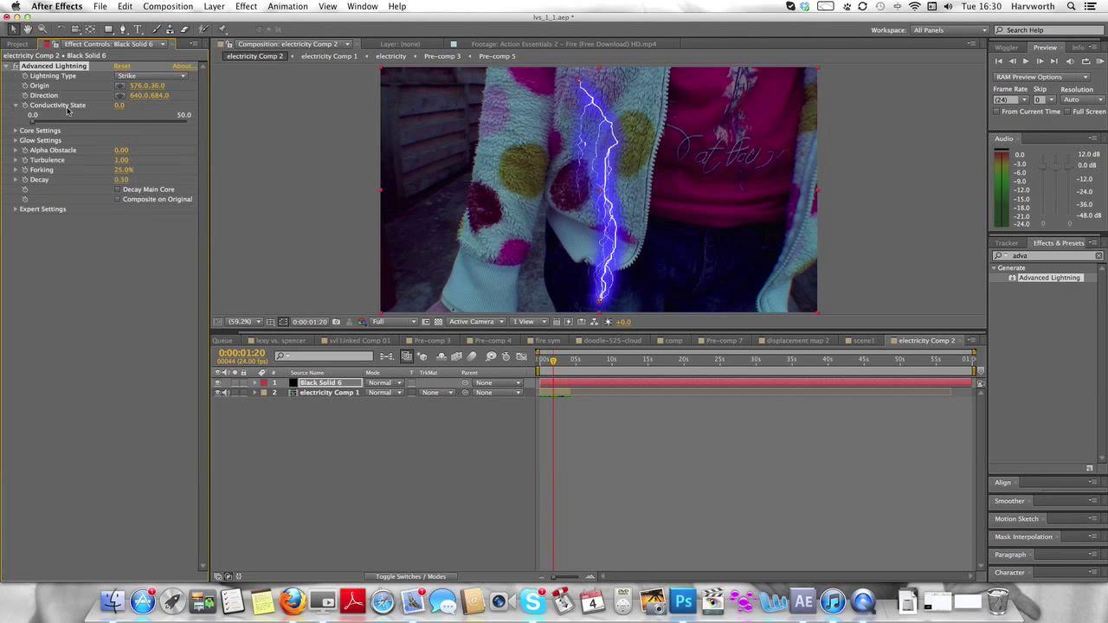
click(120, 106)
text(70.8)
key(Return)
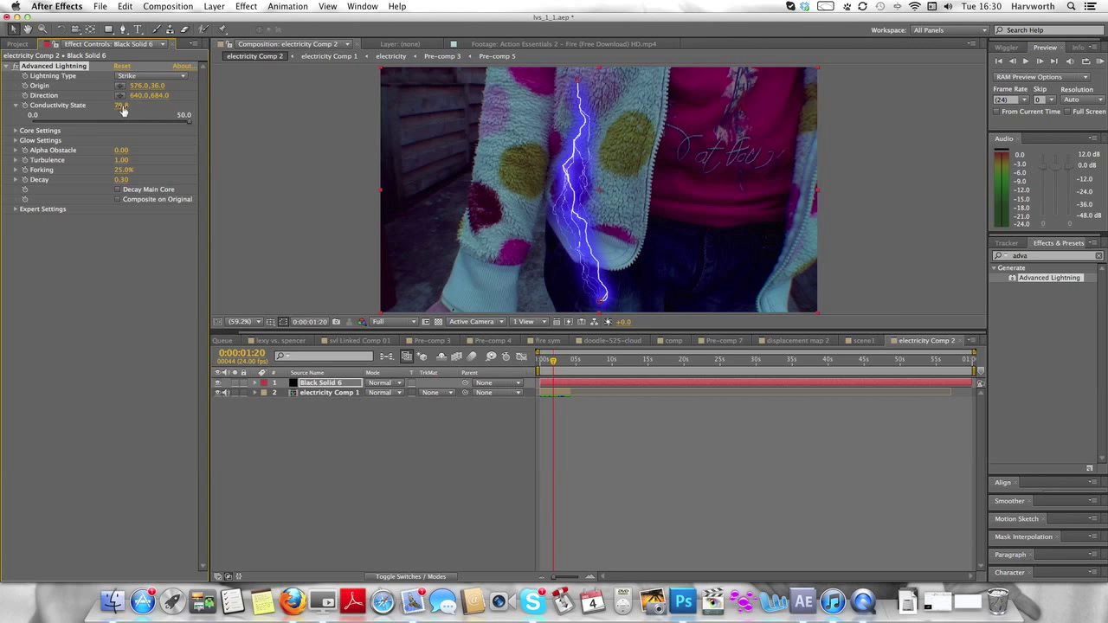
click(15, 131)
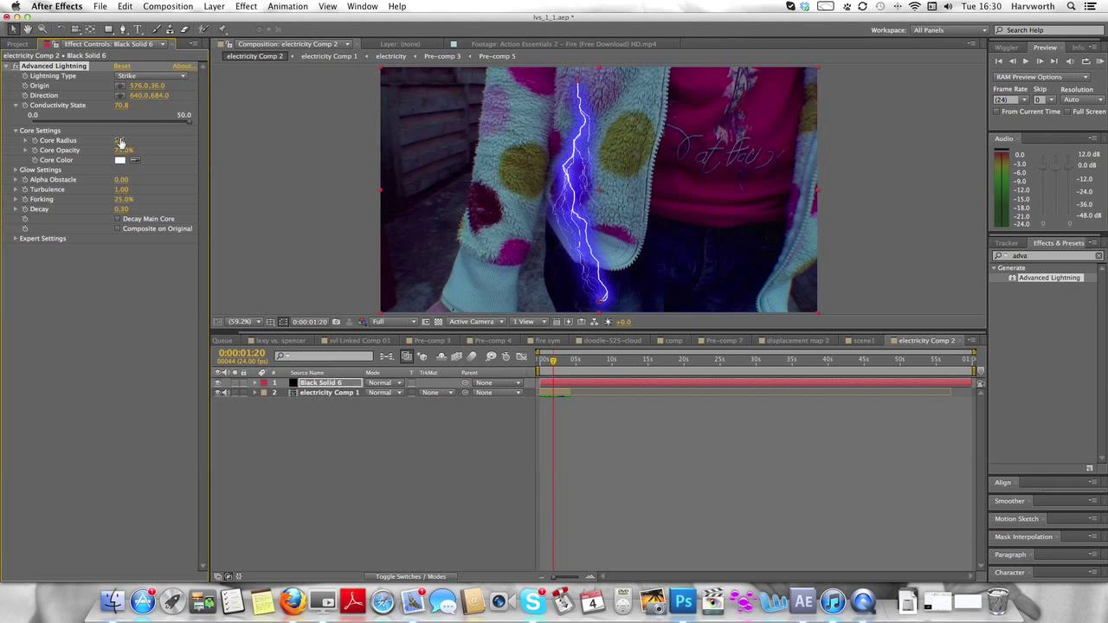
Give the lightning a dark blue Glow Color and a Glow Radius of 82.
click(16, 171)
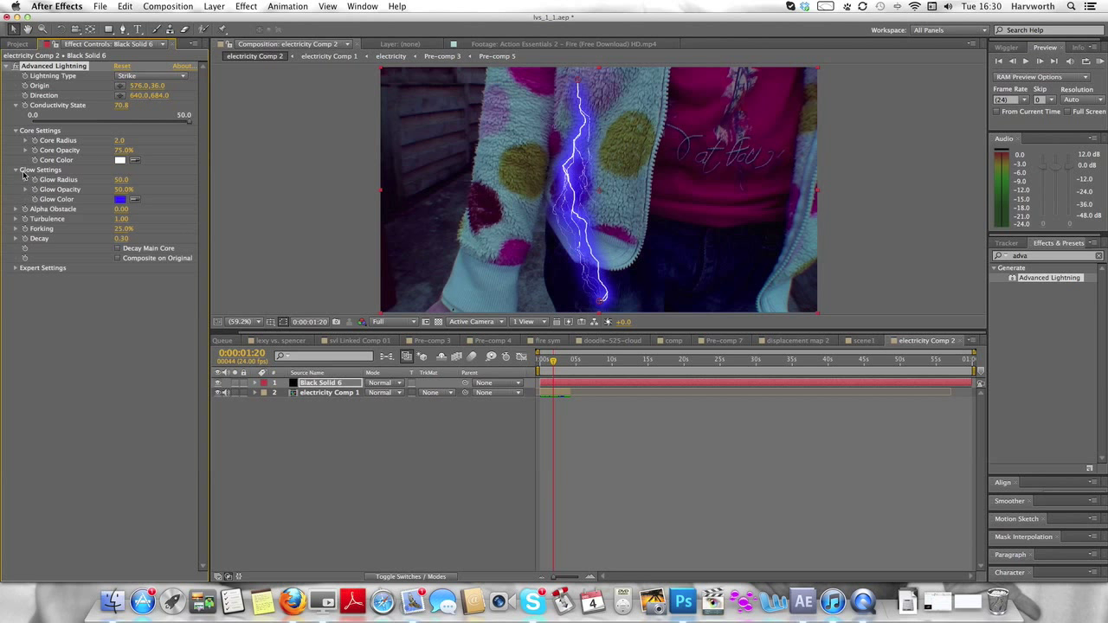
click(121, 200)
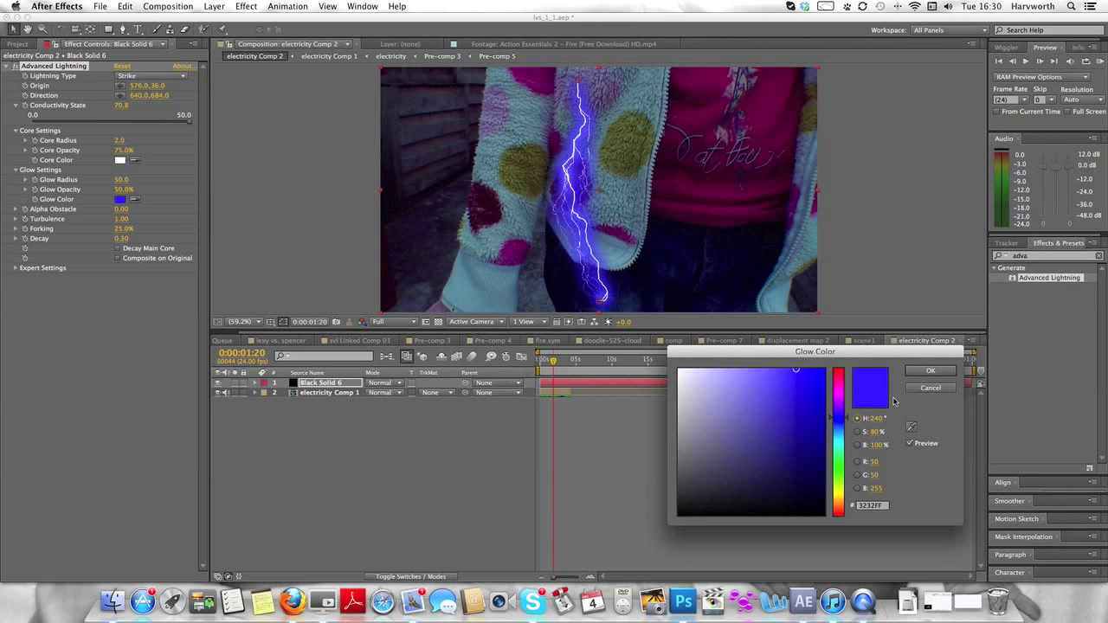
click(816, 411)
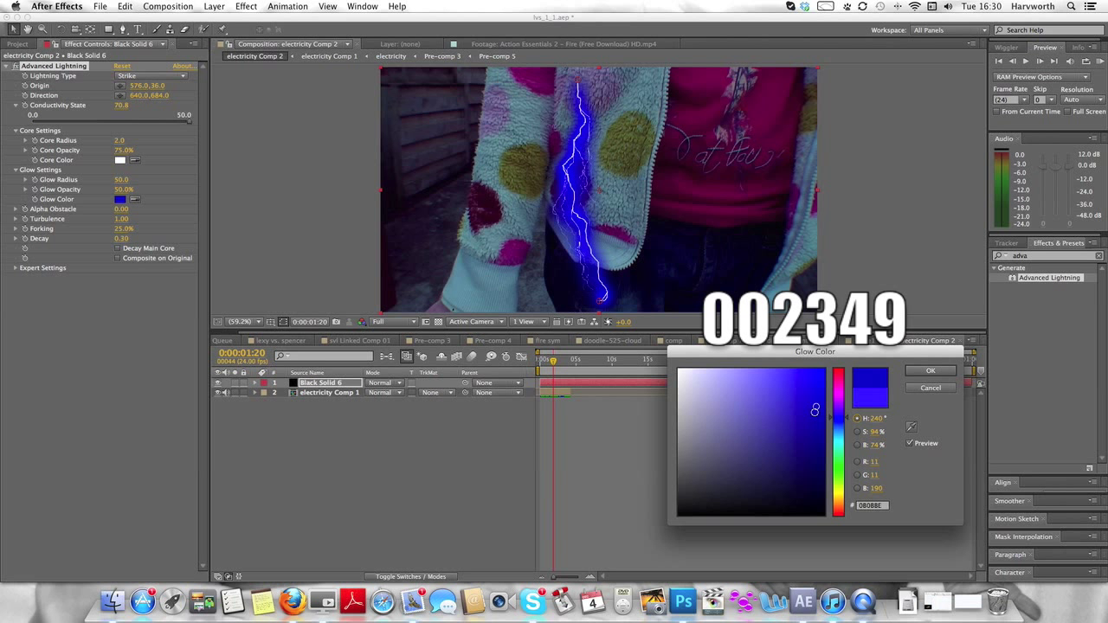
drag(824, 423, 821, 442)
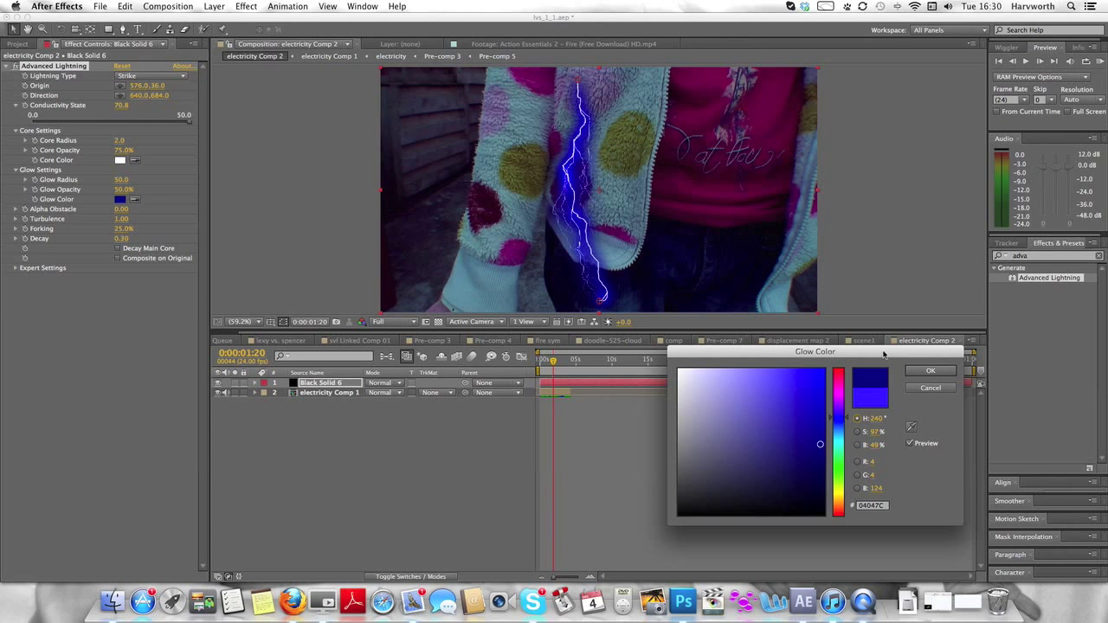
click(928, 370)
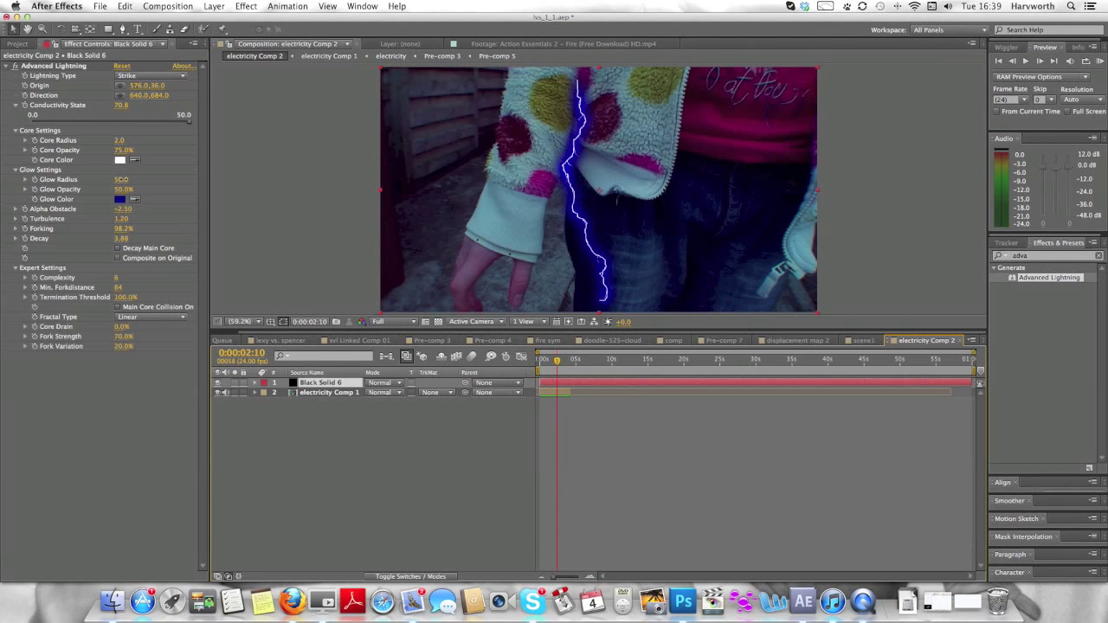
click(126, 179)
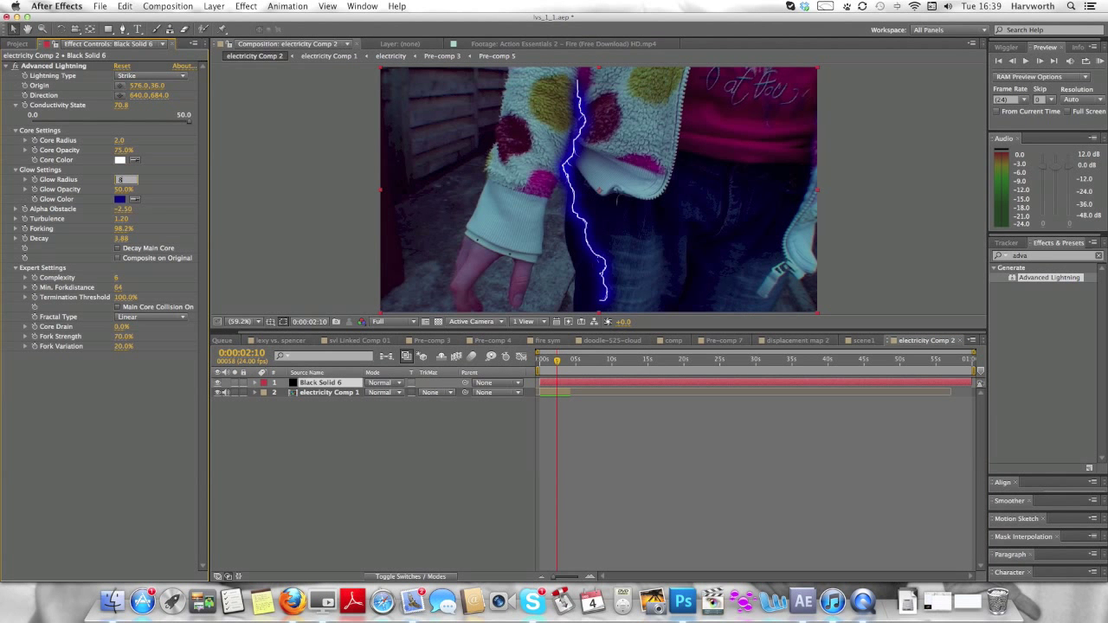
text(82)
key(Return)
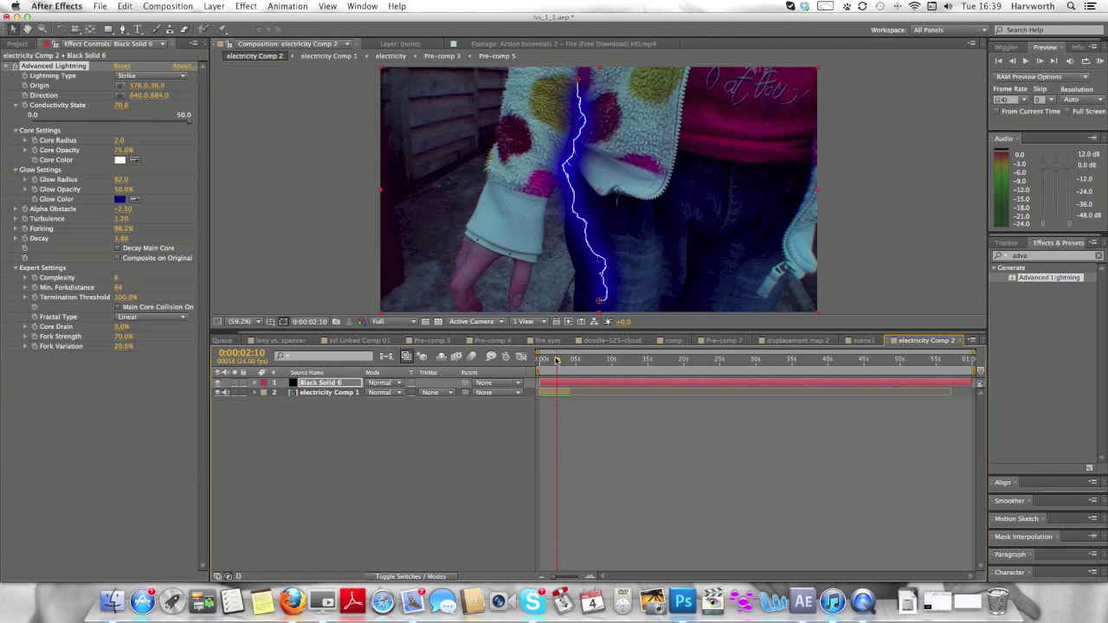
Zoom the timeline to frames and move the bolt's Origin and Direction down onto the hand.
drag(550, 568, 574, 575)
drag(680, 363, 674, 364)
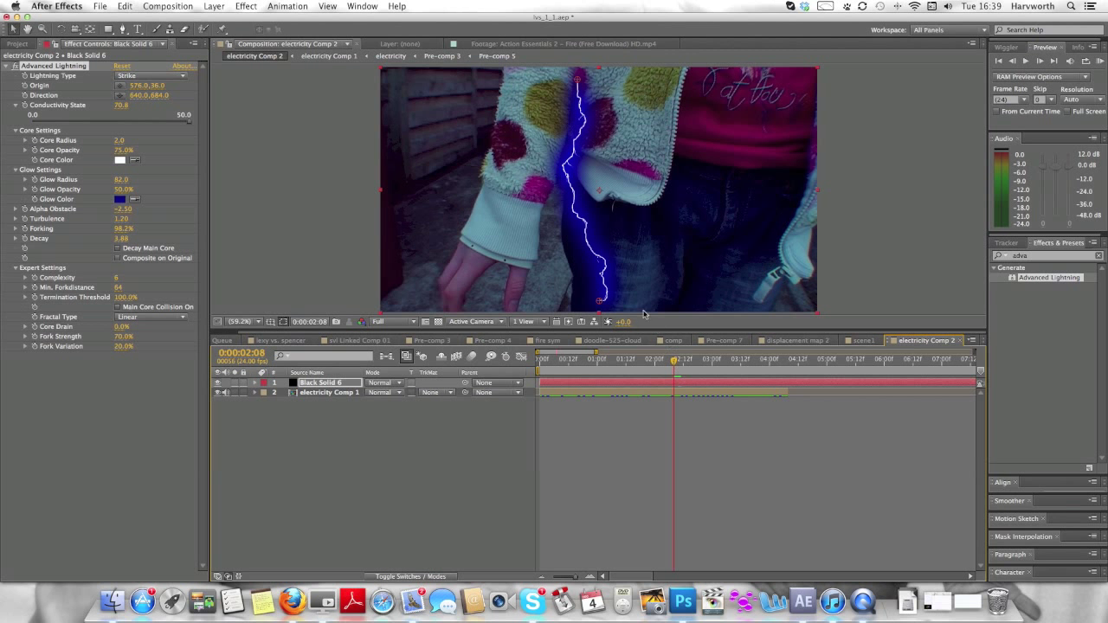
drag(578, 83, 462, 319)
drag(599, 301, 508, 313)
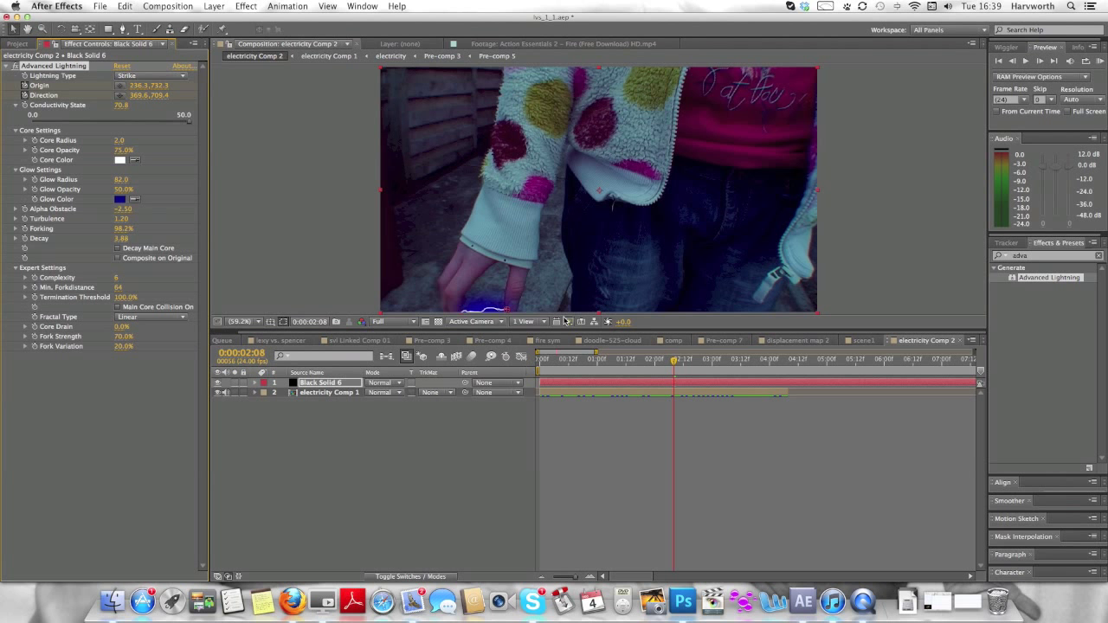
drag(576, 251, 559, 181)
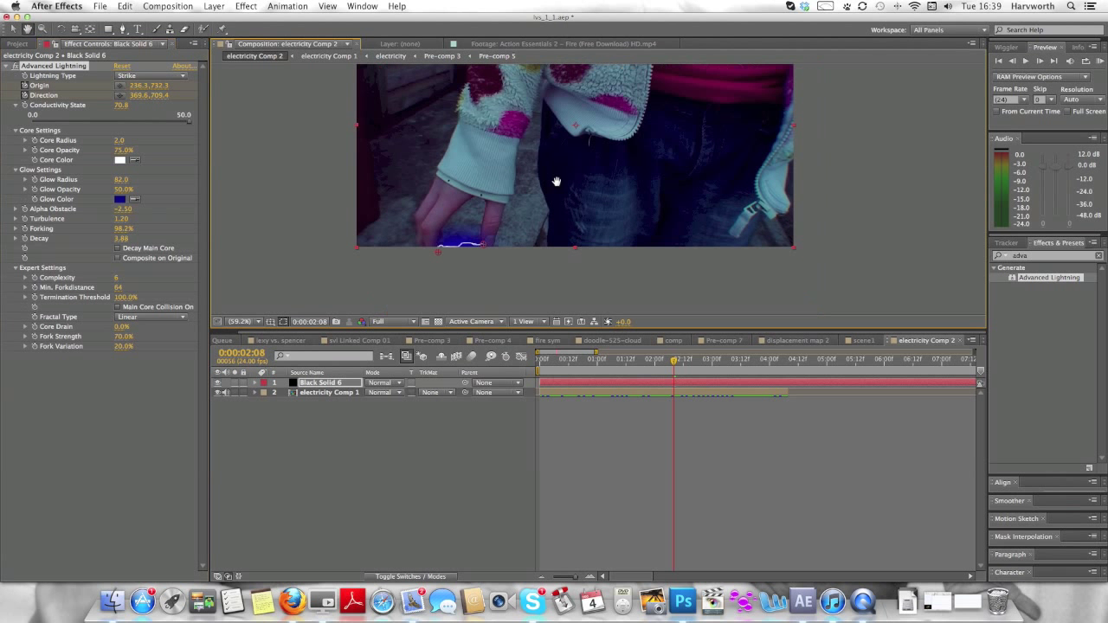
key(v)
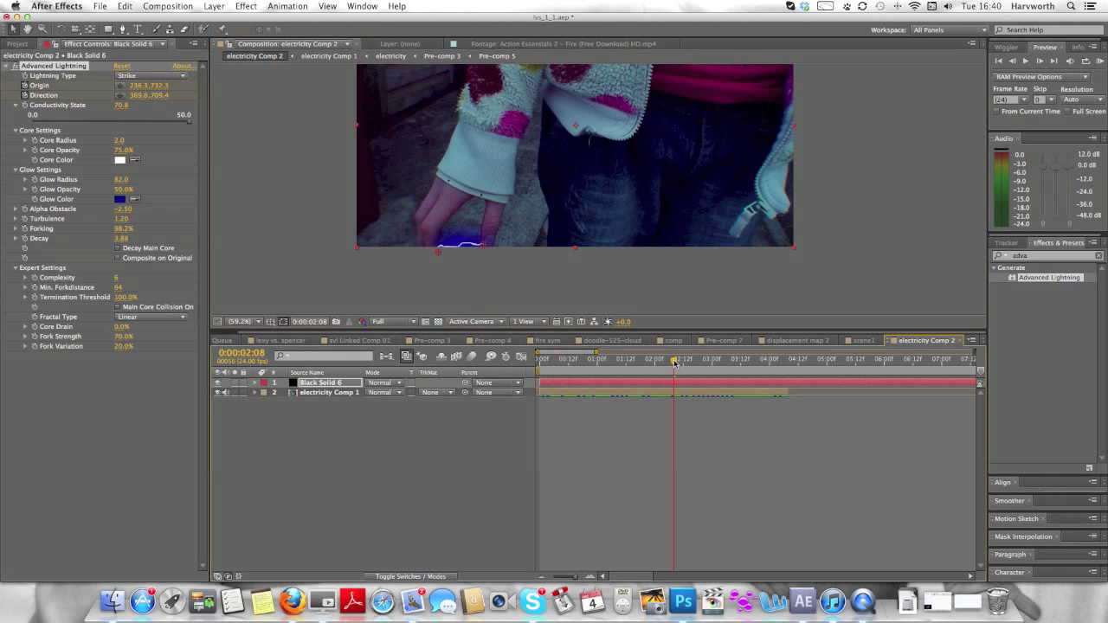
Step frame by frame to 0:00:02:14, keeping the bolt under the fingertips.
drag(677, 362, 678, 363)
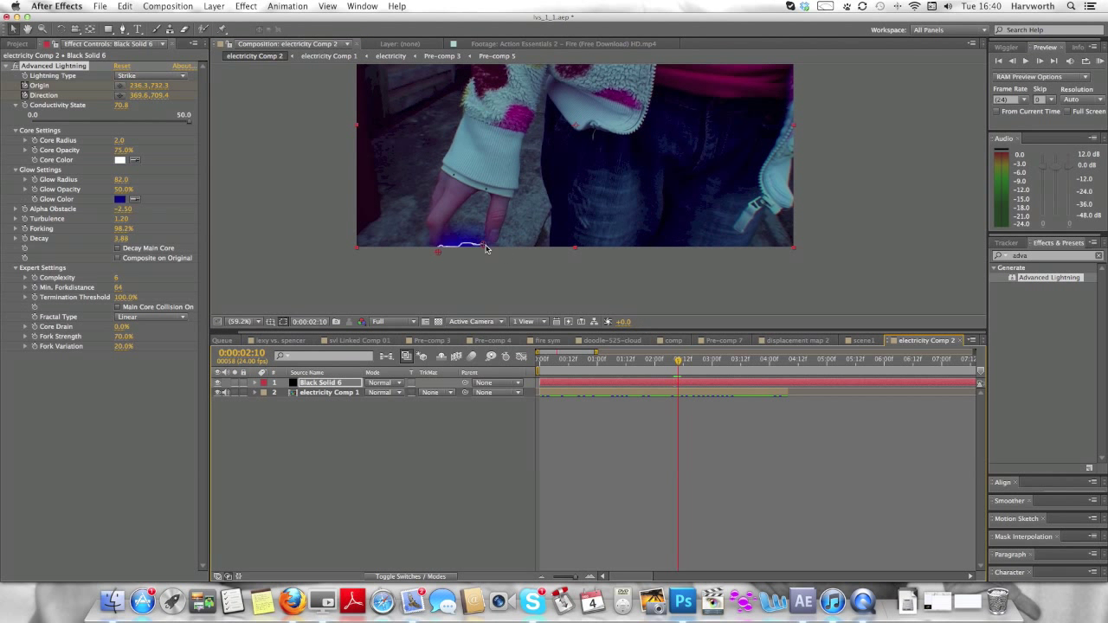
drag(486, 248, 445, 254)
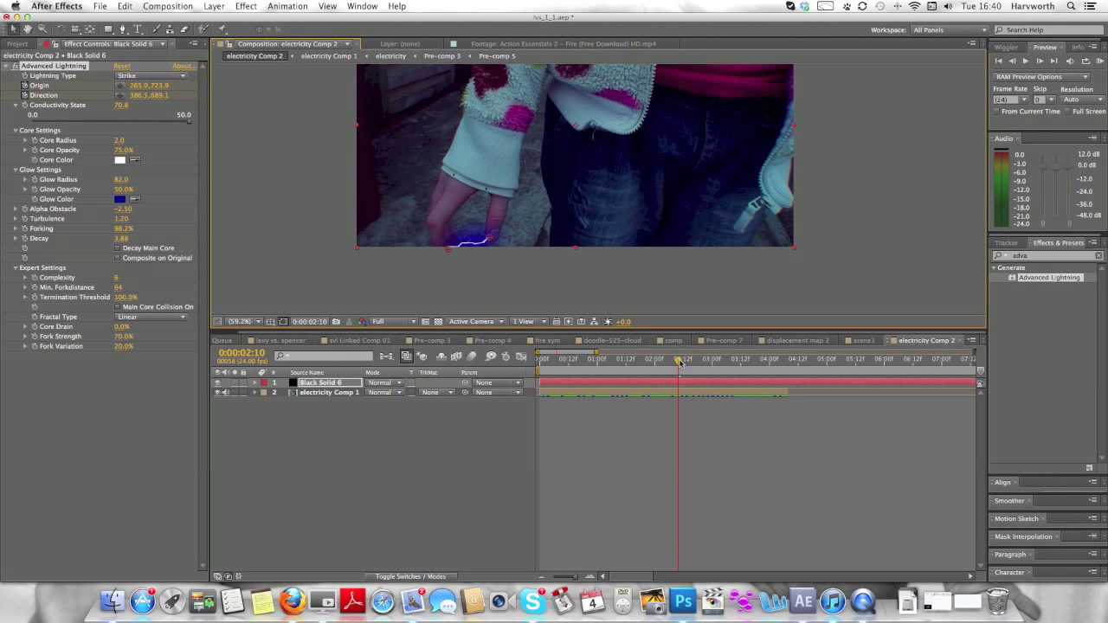
drag(679, 362, 683, 363)
drag(492, 239, 454, 248)
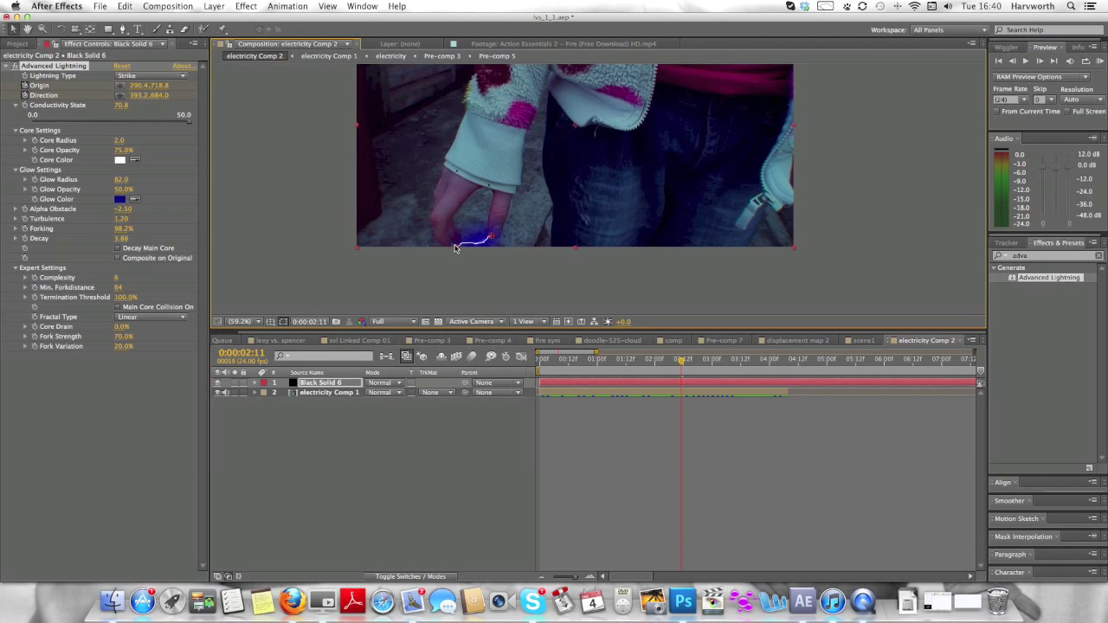
drag(684, 366, 689, 363)
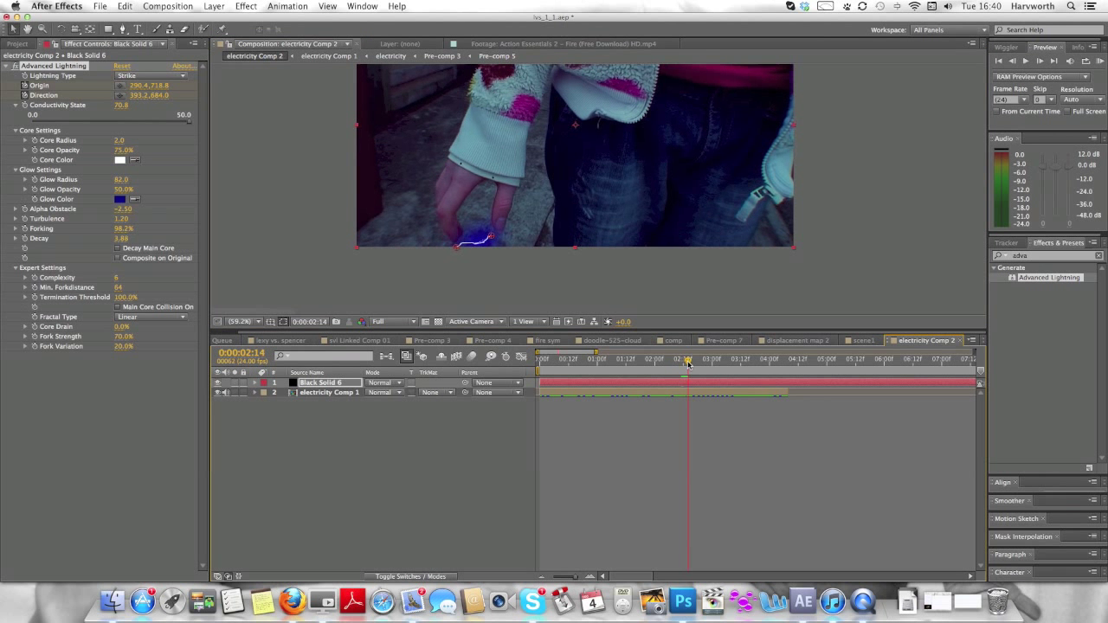
drag(494, 240, 463, 234)
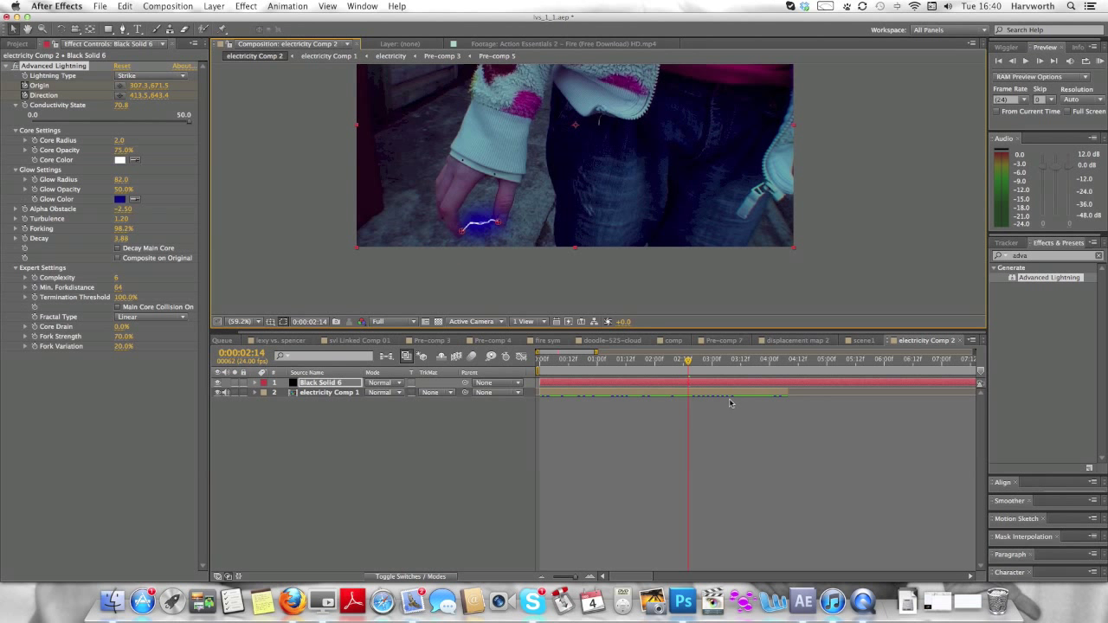
drag(688, 364, 694, 363)
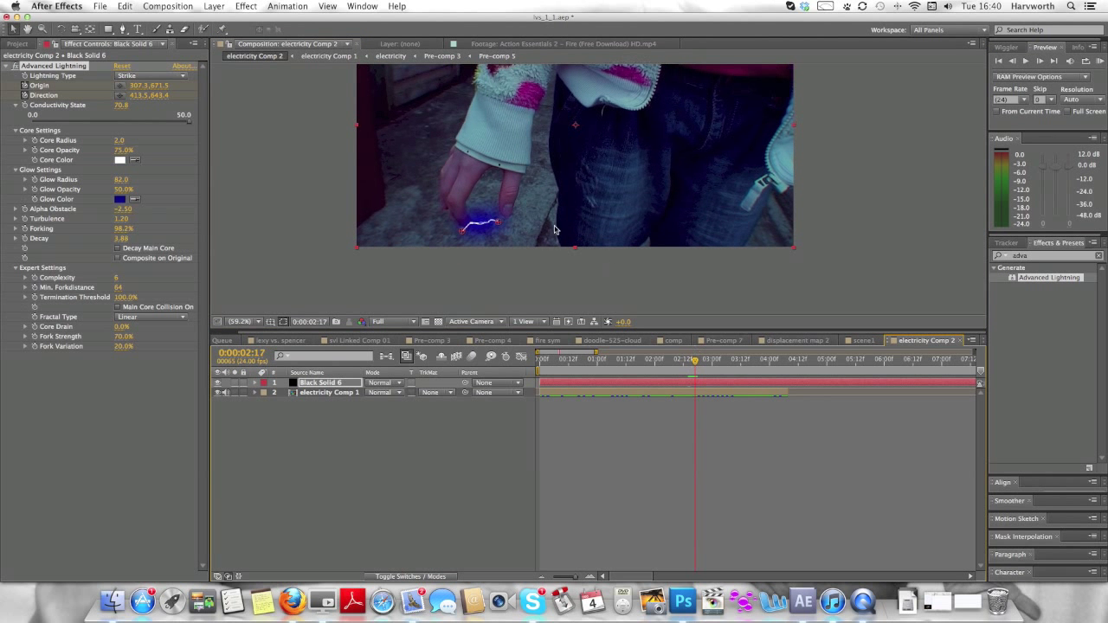
drag(496, 225, 473, 227)
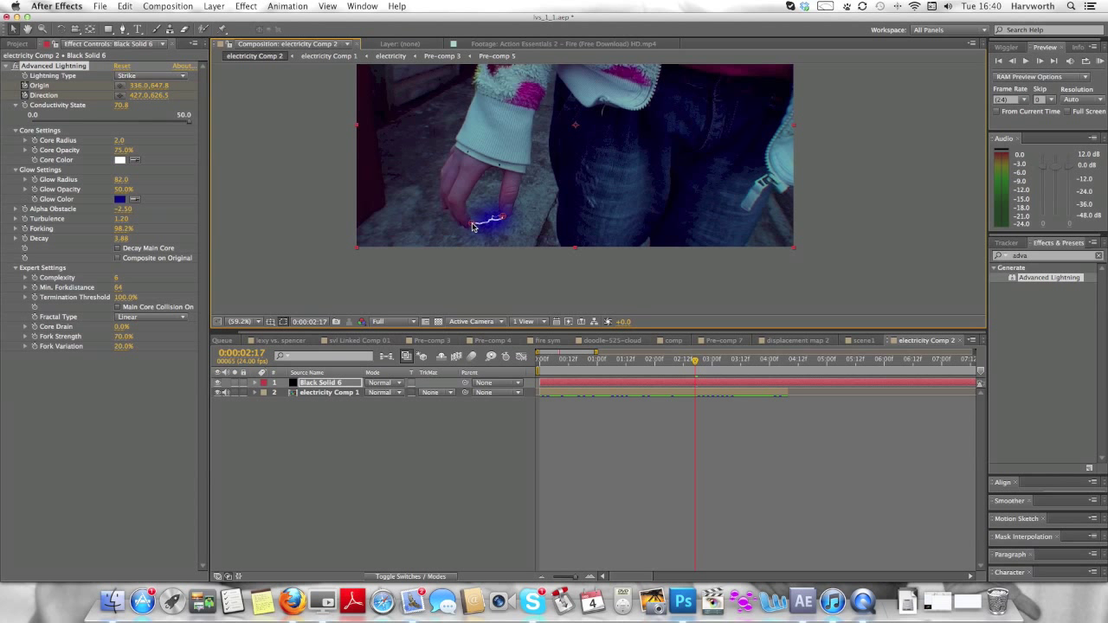
Track the bolt from 0:00:02:19 to 0:00:03:07, ending at Origin 258.3, 590.4, Direction 445.6, 550.5.
drag(695, 364, 700, 363)
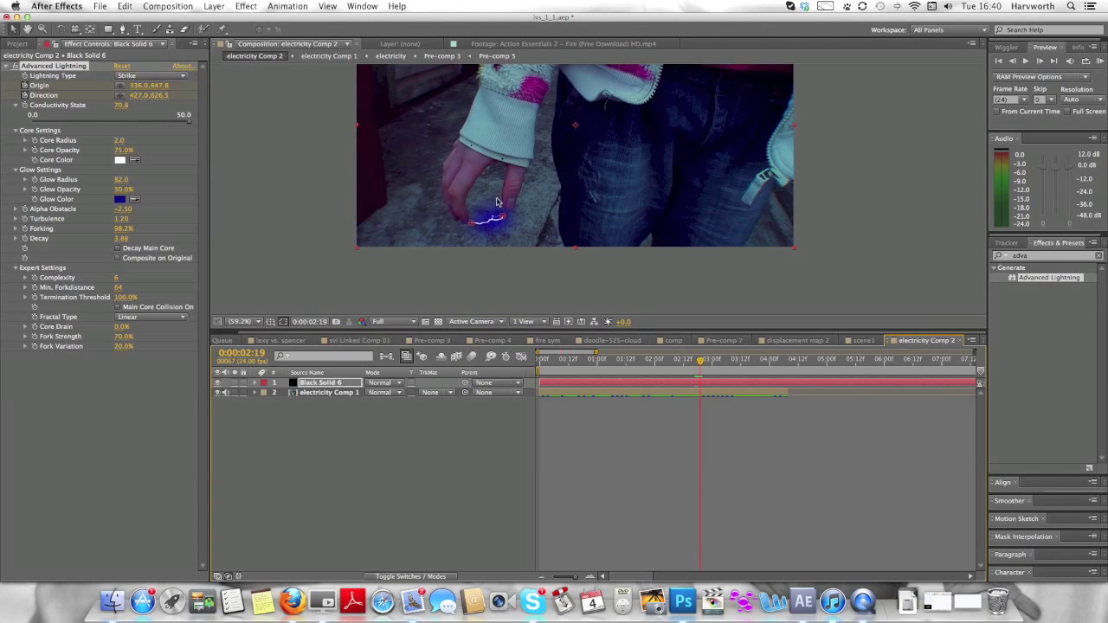
drag(503, 216, 468, 219)
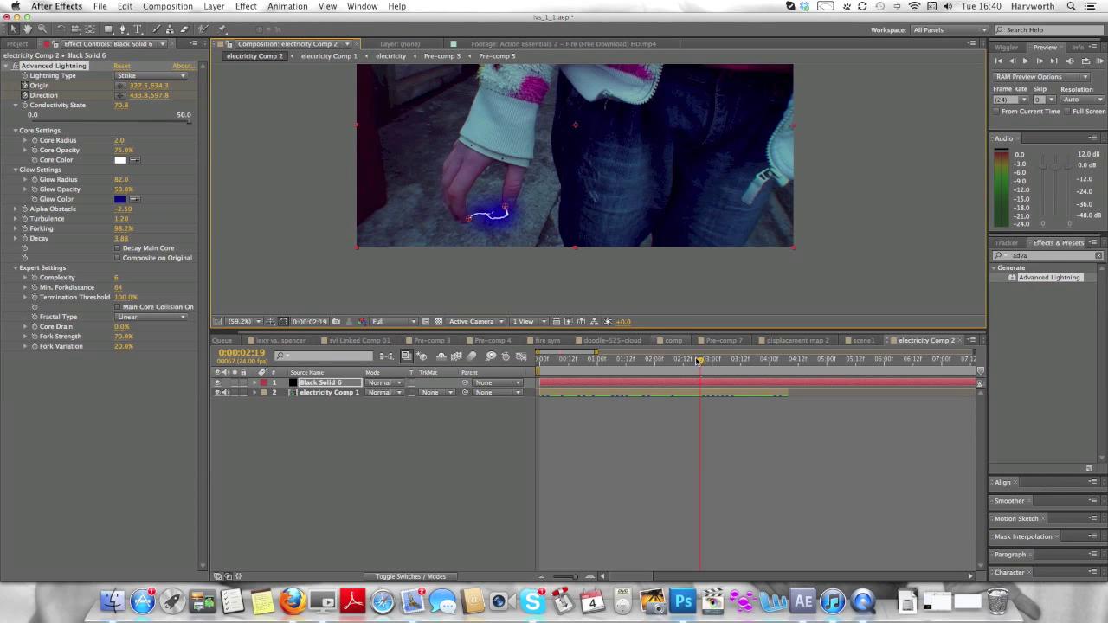
drag(699, 360, 705, 360)
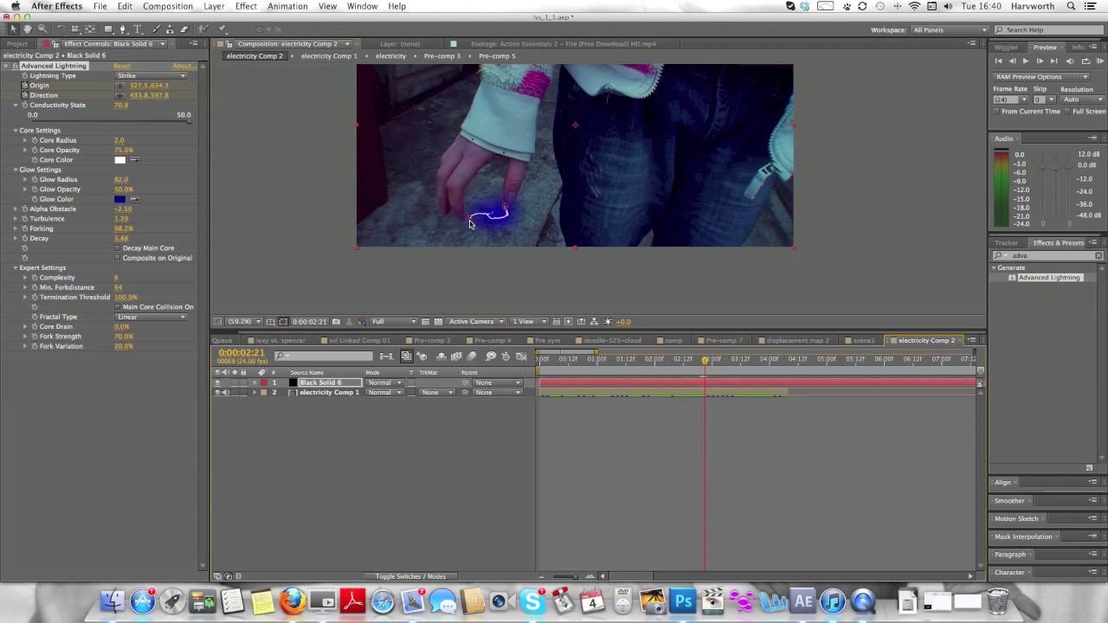
drag(470, 224, 507, 206)
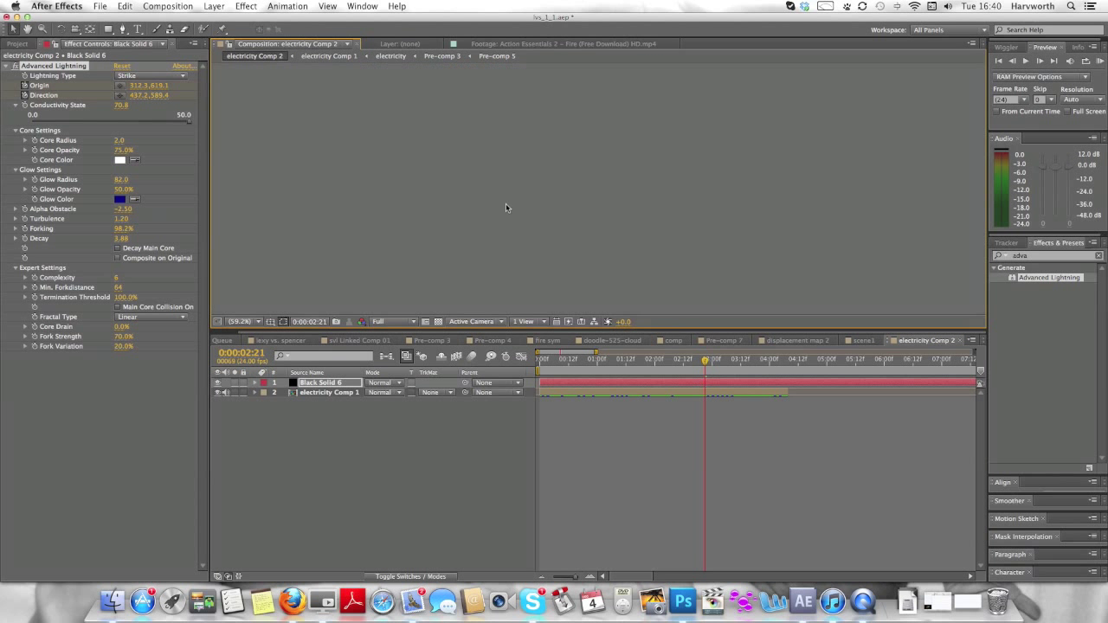
drag(708, 362, 714, 362)
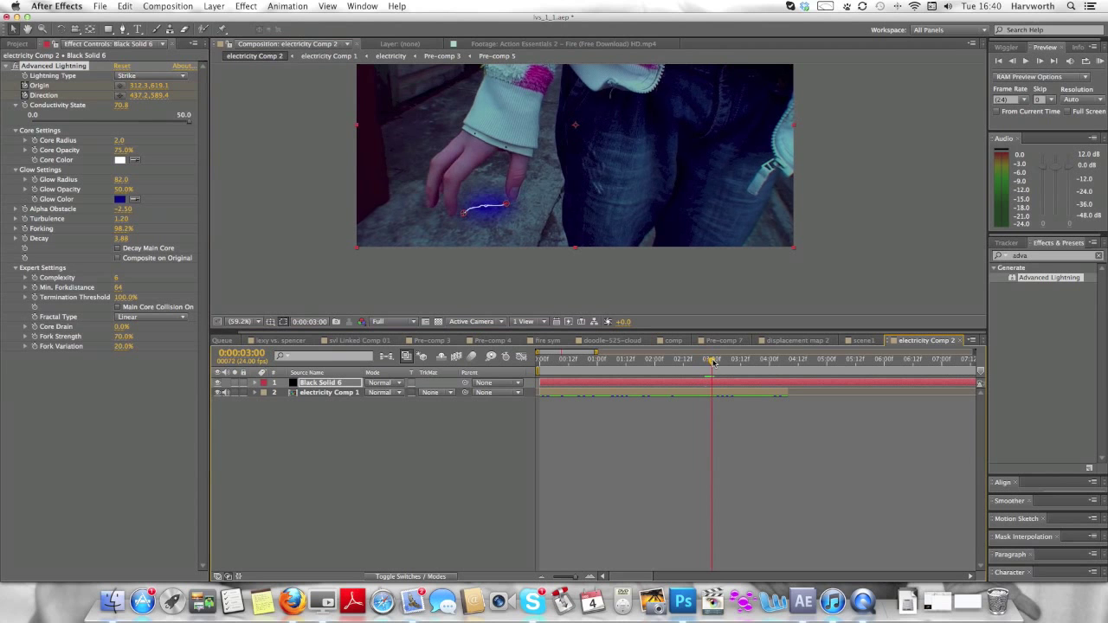
drag(464, 217, 512, 203)
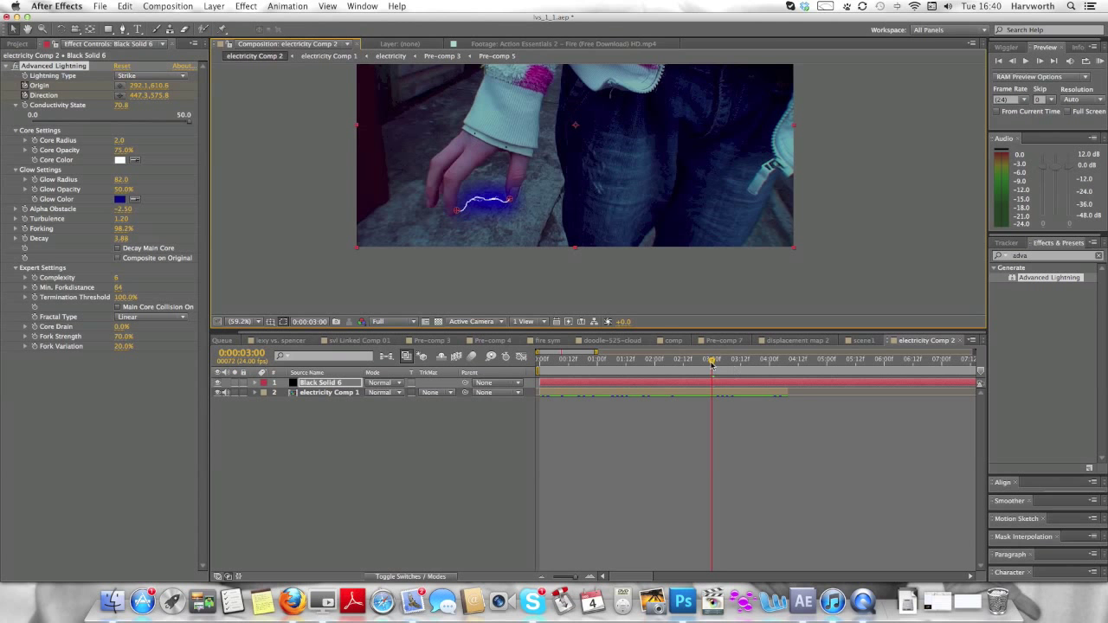
drag(711, 364, 721, 364)
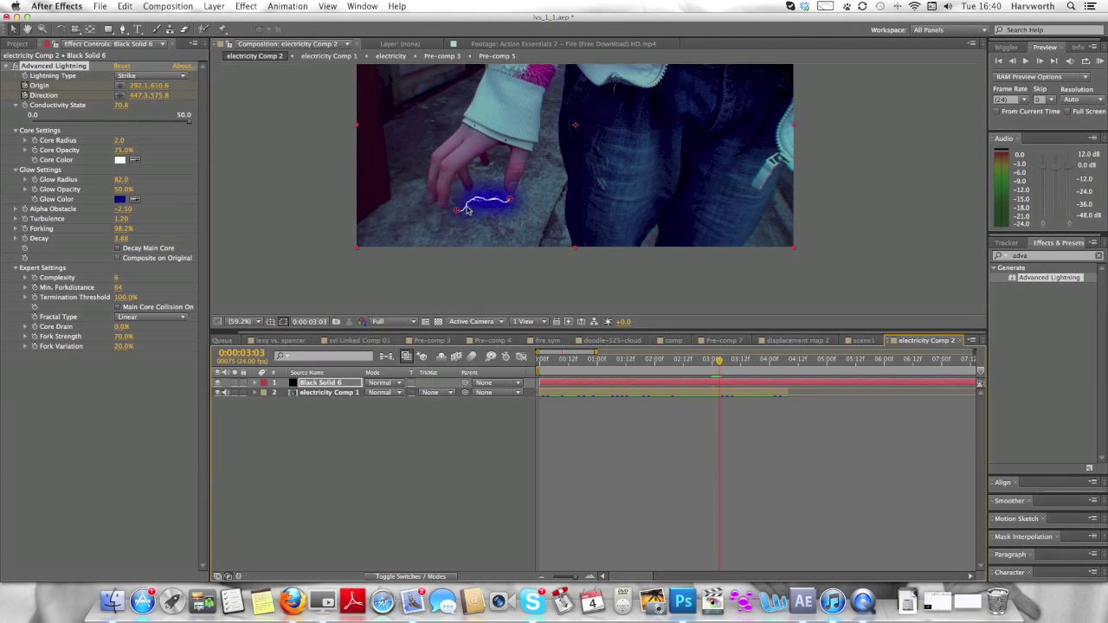
drag(457, 210, 512, 198)
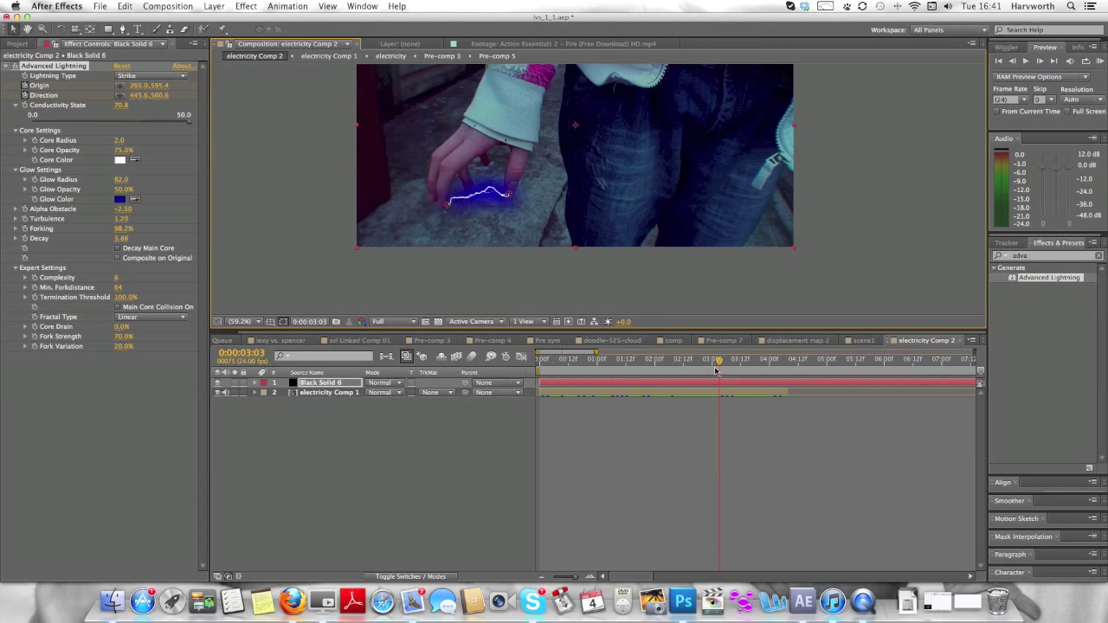
mouse_move(719, 367)
mouse_down()
mouse_move(695, 367)
mouse_move(724, 367)
mouse_up()
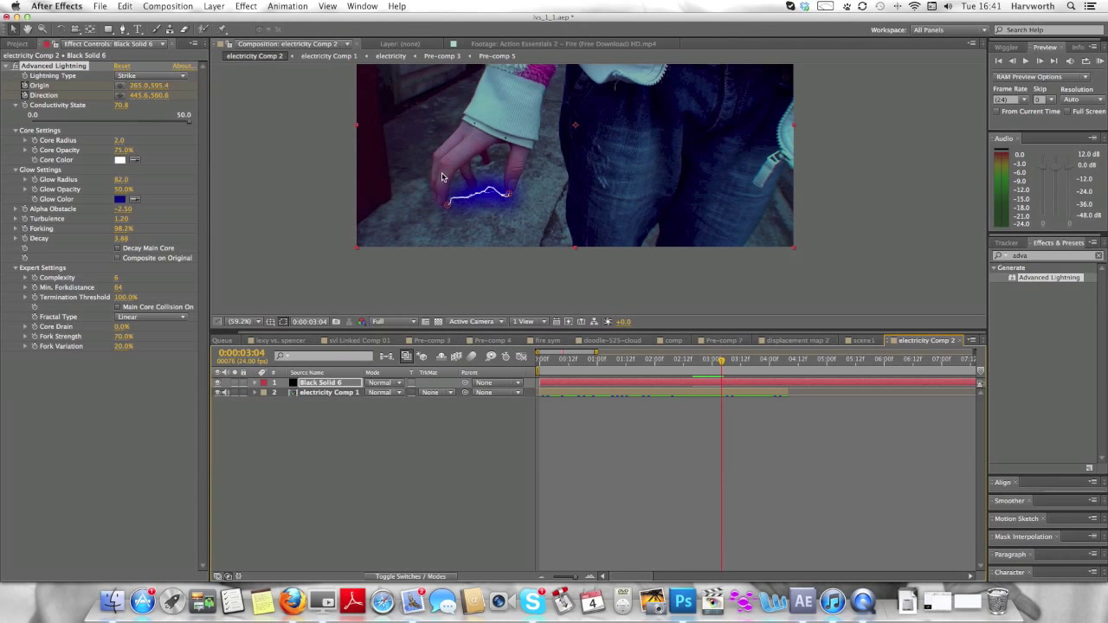
drag(450, 206, 511, 189)
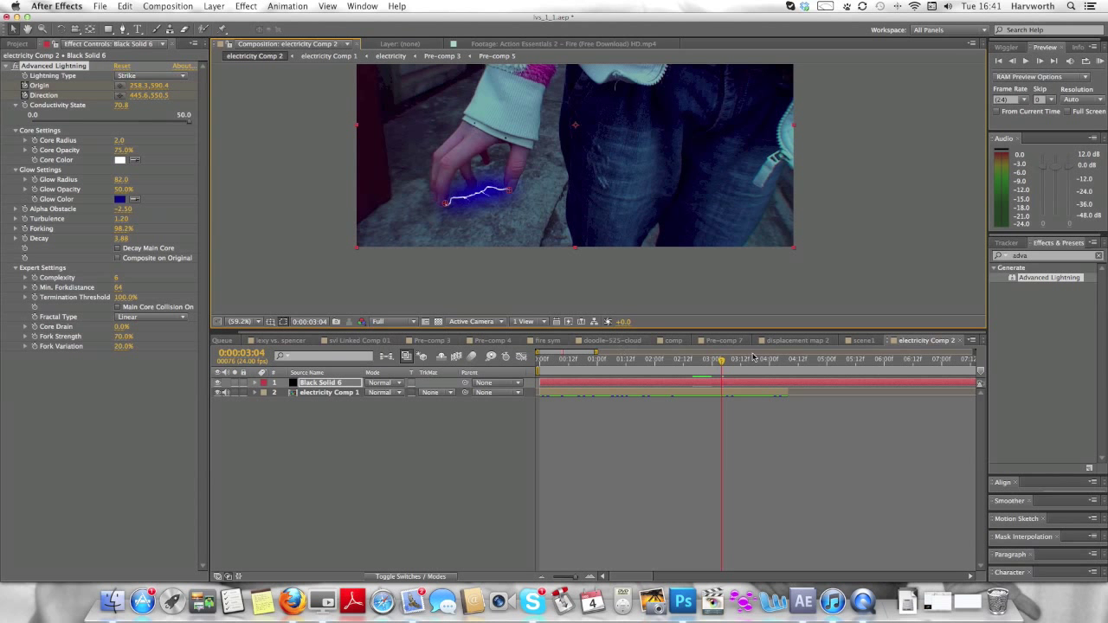
drag(721, 362, 729, 364)
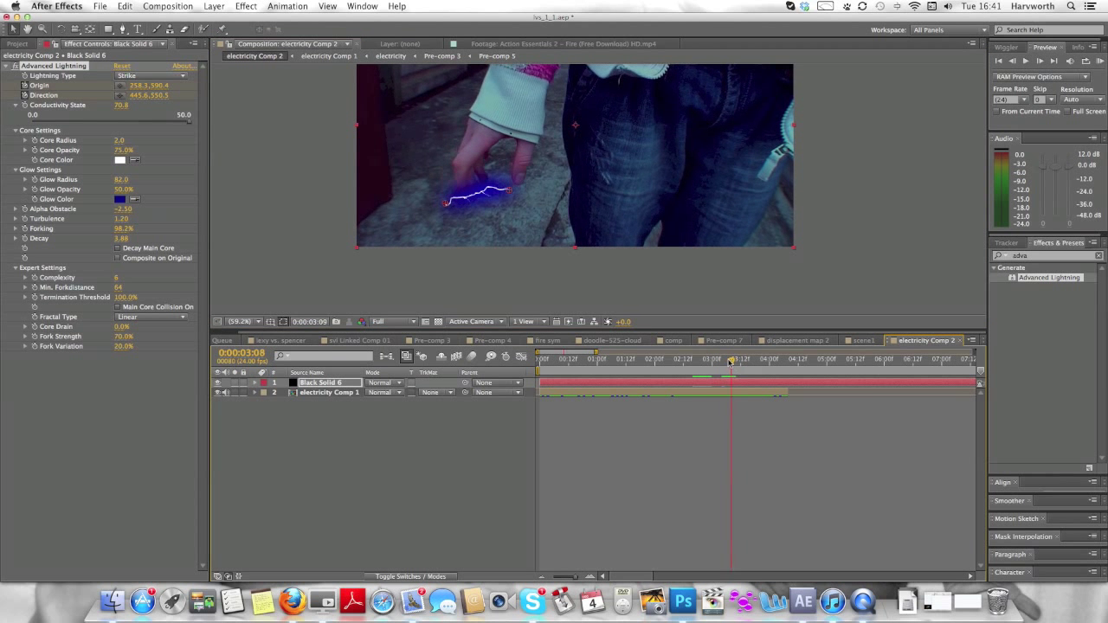
Advance a few frames at a time, realigning the bolt's start and end to the fingers.
drag(447, 203, 514, 191)
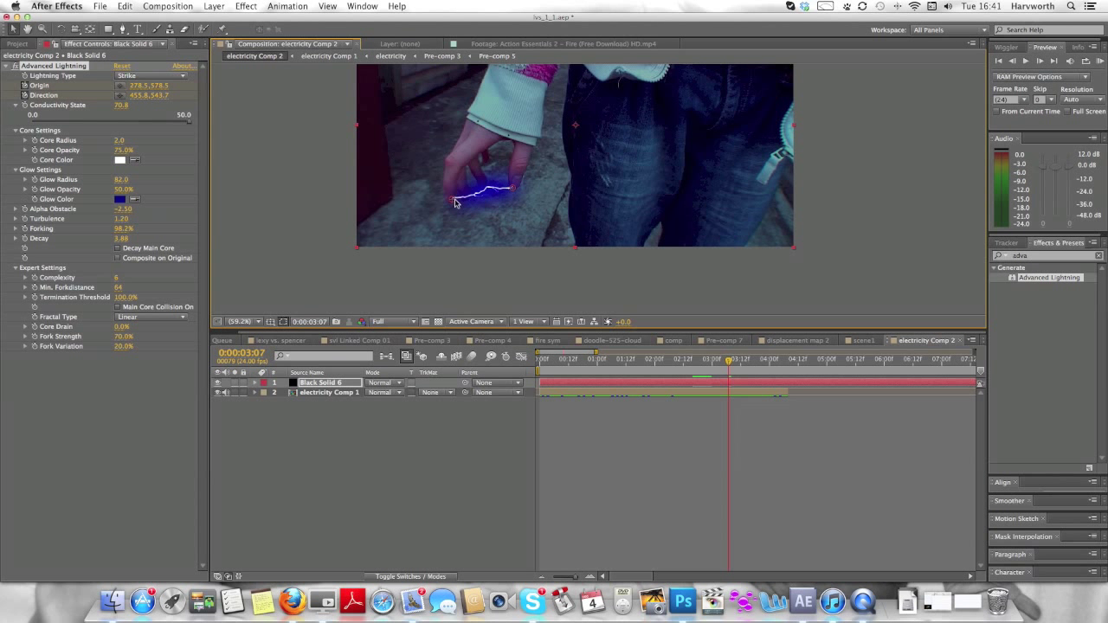
key(Page_Down)
key(Page_Down)
key(Page_Down)
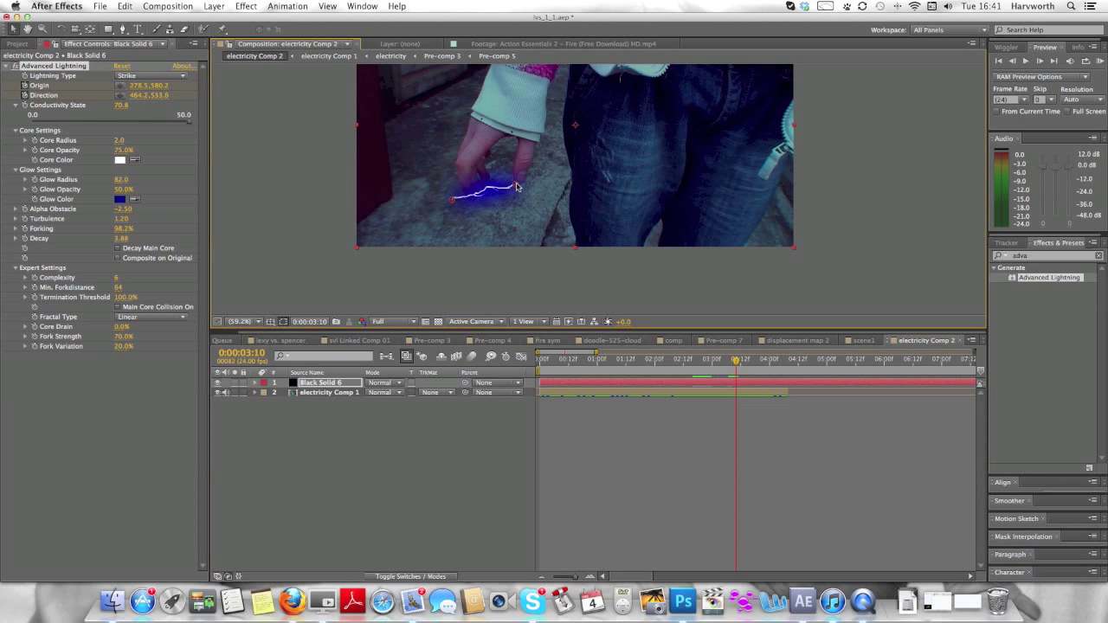
drag(512, 193, 517, 186)
drag(456, 202, 473, 194)
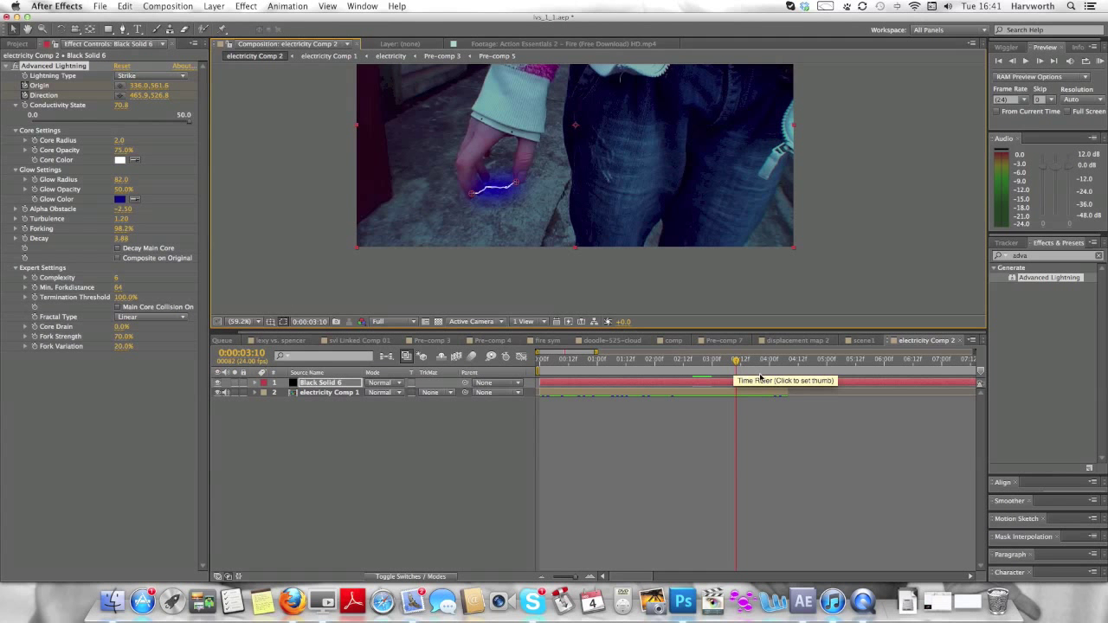
key(Page_Down)
key(Page_Down)
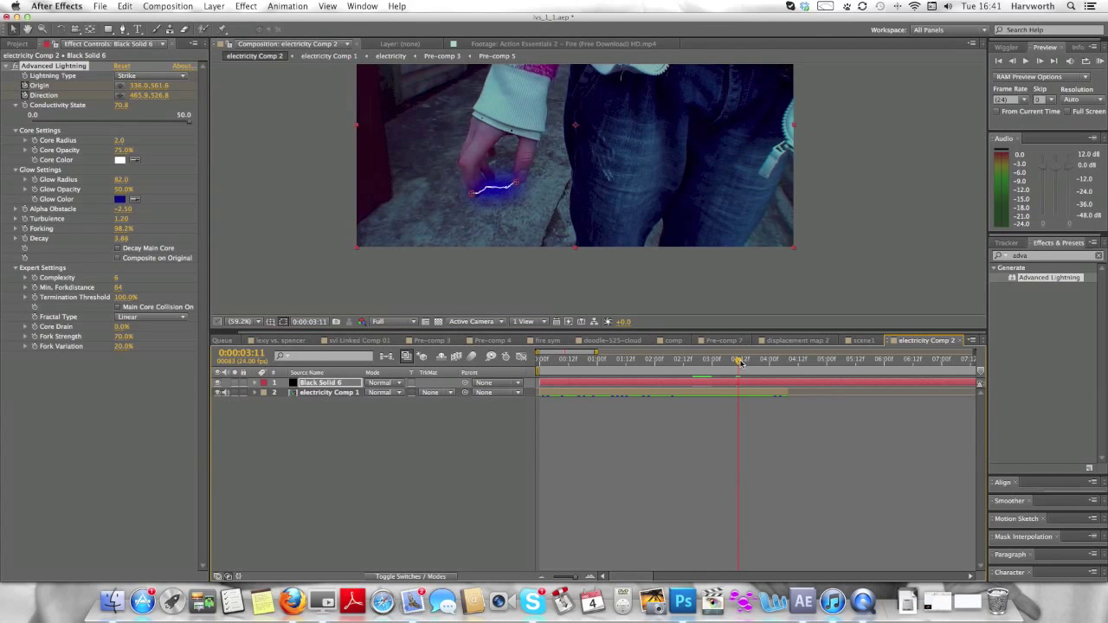
drag(516, 182, 487, 190)
Continue through 0:00:03:20, ending at Origin 368.1, 526.1 and Direction 445.6, 447.4.
key(Page_Down)
key(Page_Down)
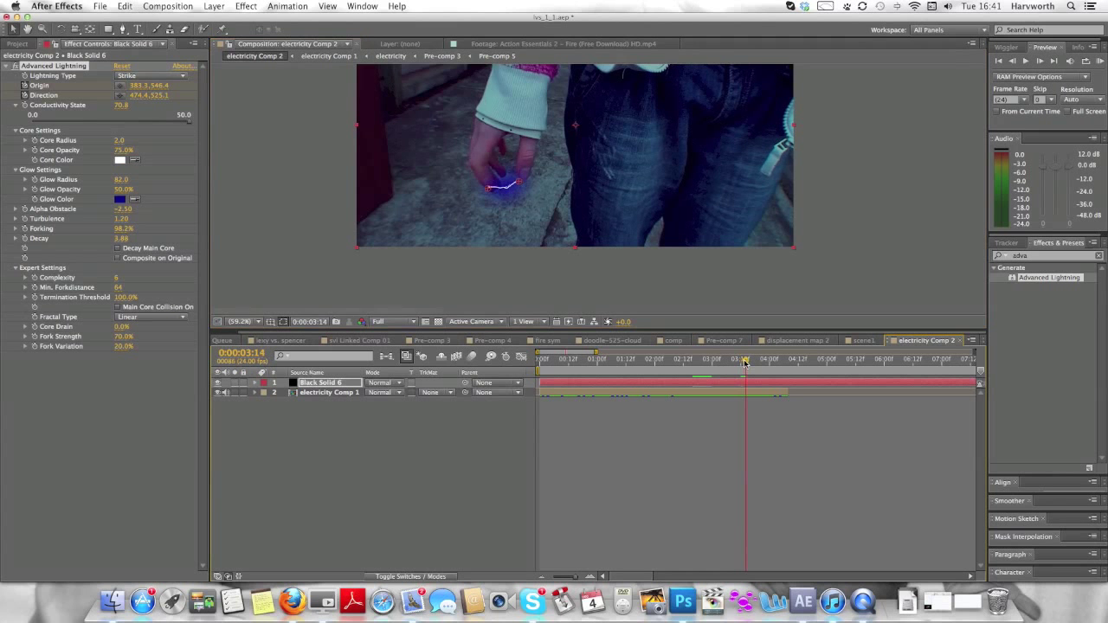
drag(527, 187, 499, 188)
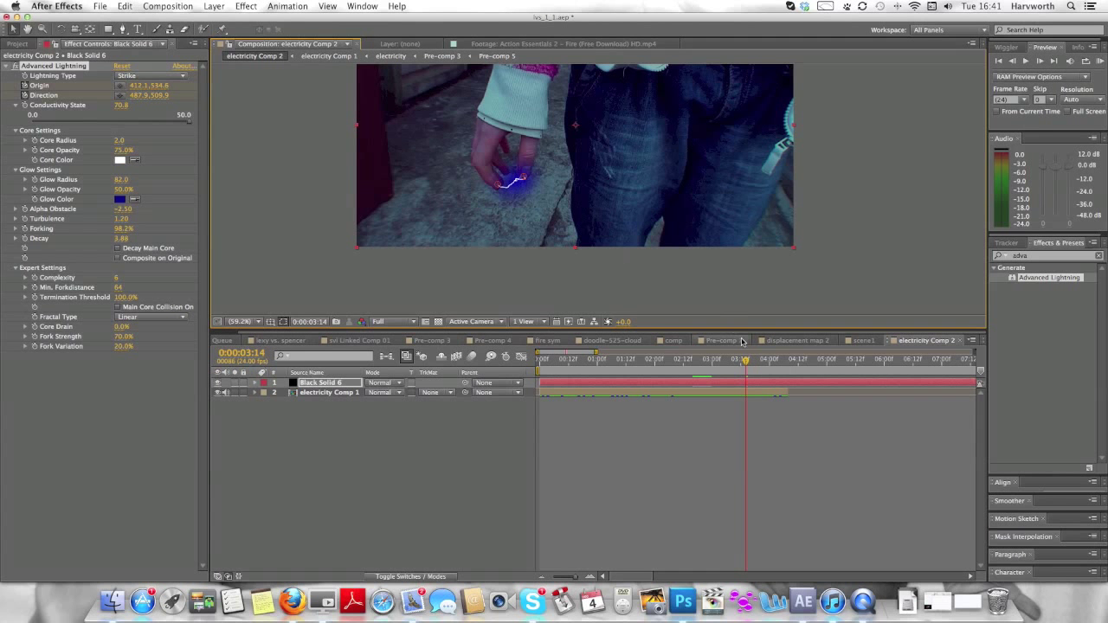
drag(745, 360, 752, 362)
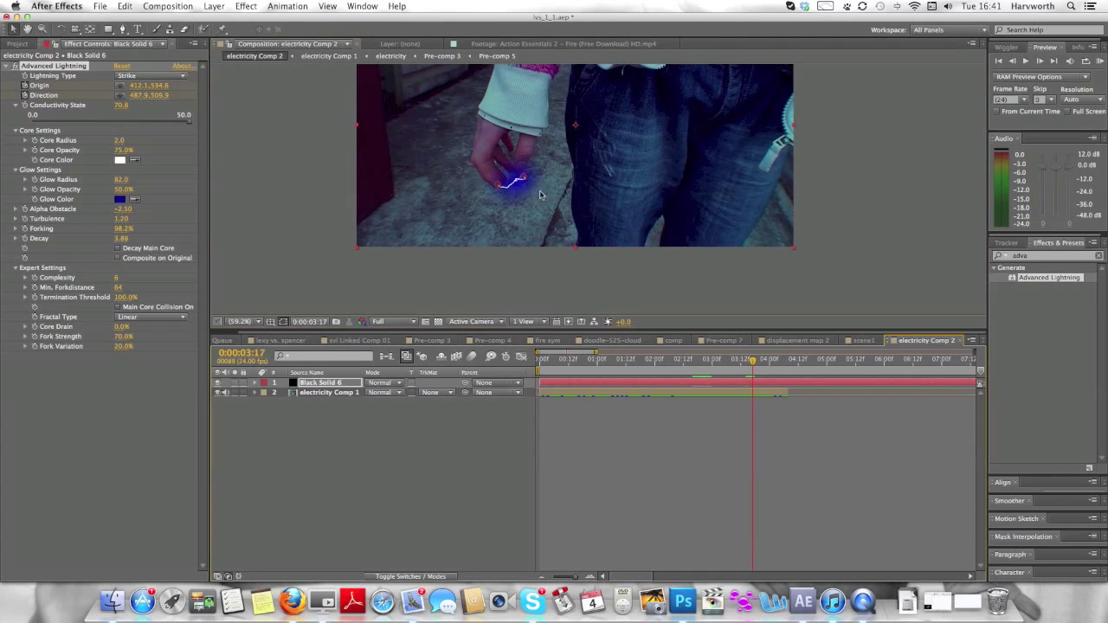
drag(526, 179, 520, 172)
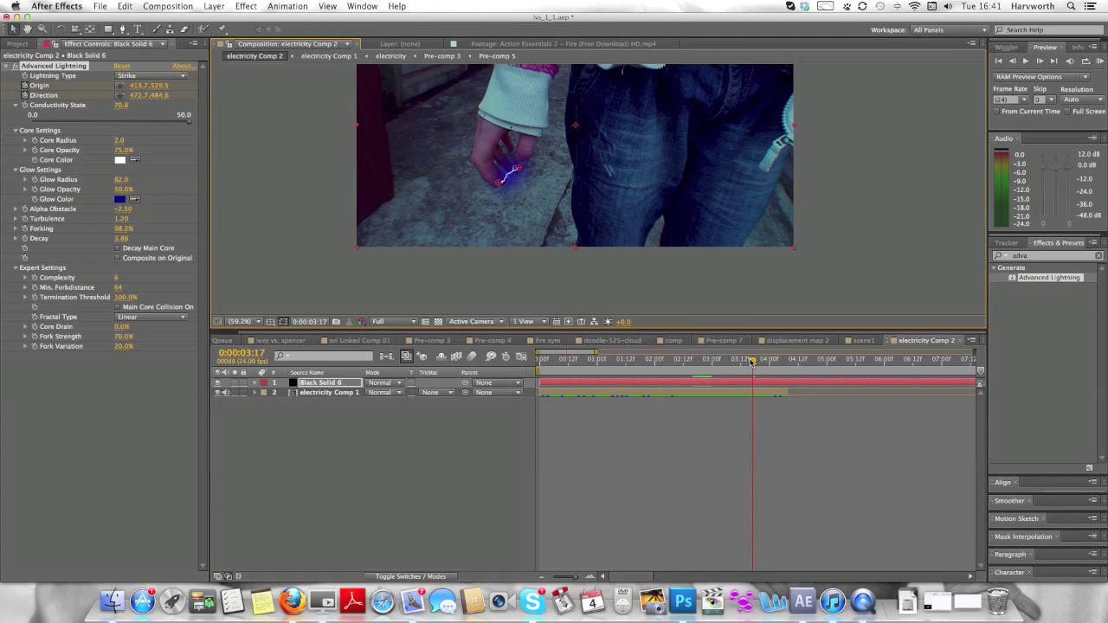
key(Page_Down)
key(Page_Down)
key(Page_Down)
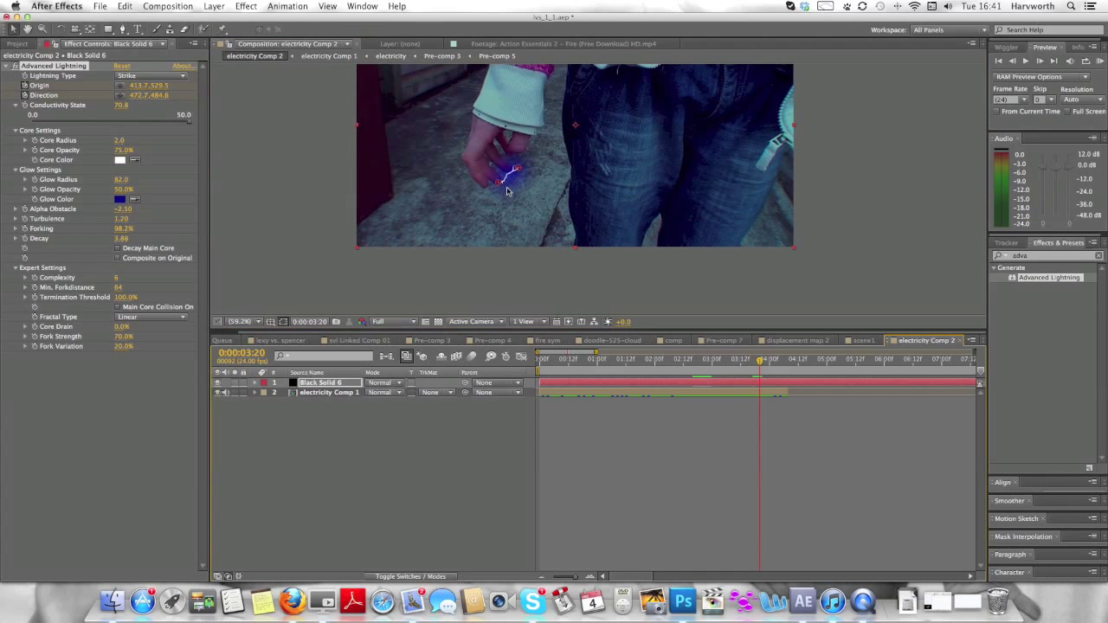
drag(498, 183, 514, 158)
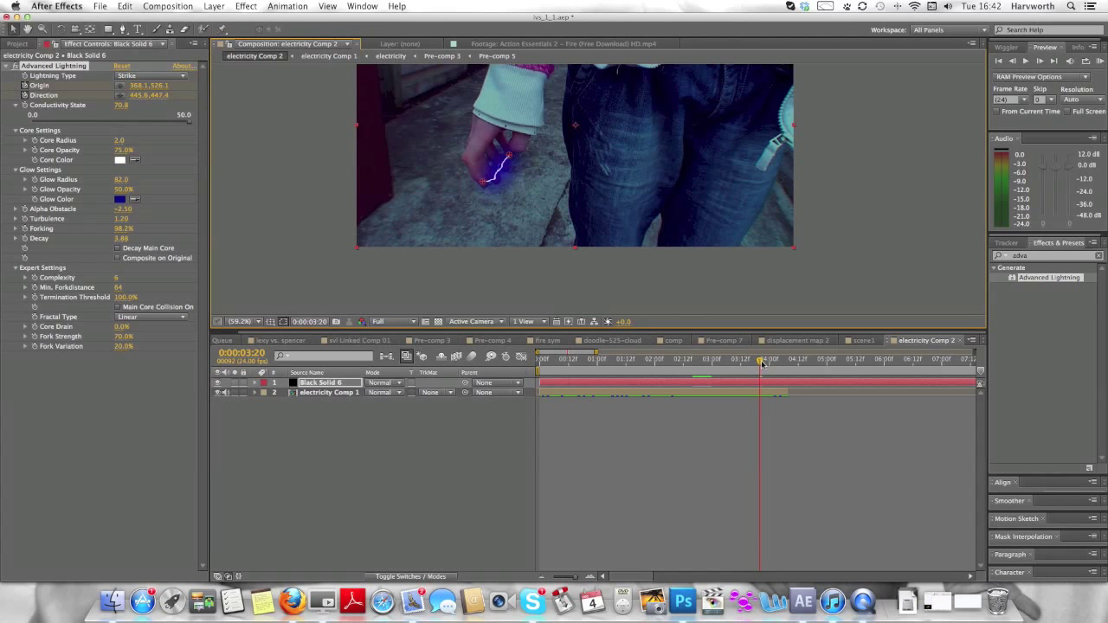
Realign the bolt's start and end points to the hand around 0:00:04:00.
key(Page_Down)
key(Page_Down)
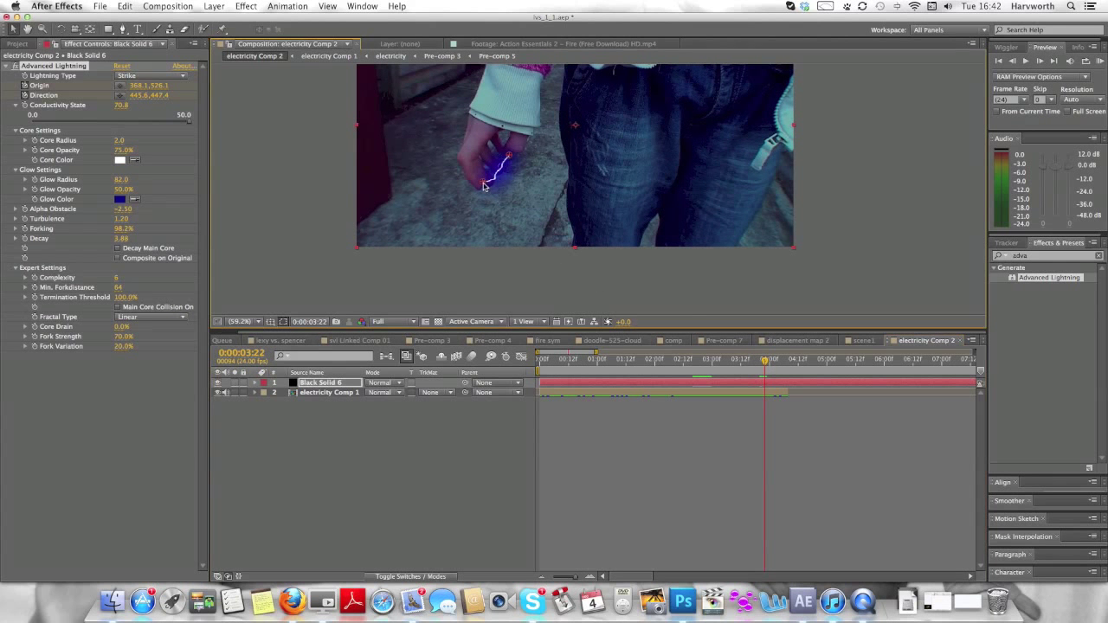
drag(484, 185, 479, 189)
drag(519, 159, 515, 161)
key(Page_Down)
key(Page_Down)
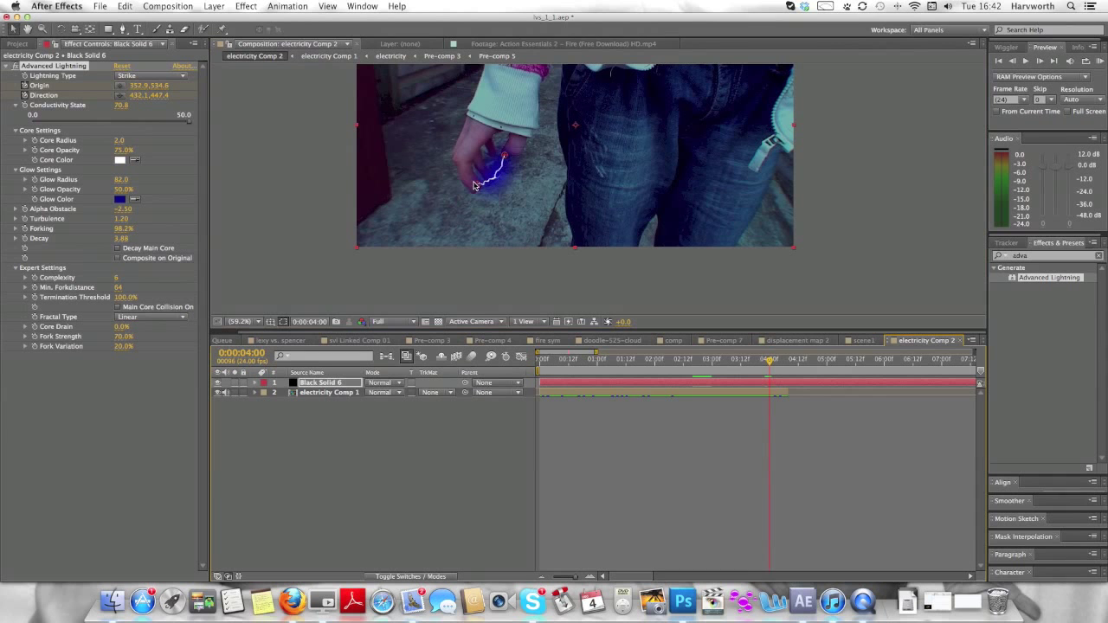
drag(475, 185, 476, 188)
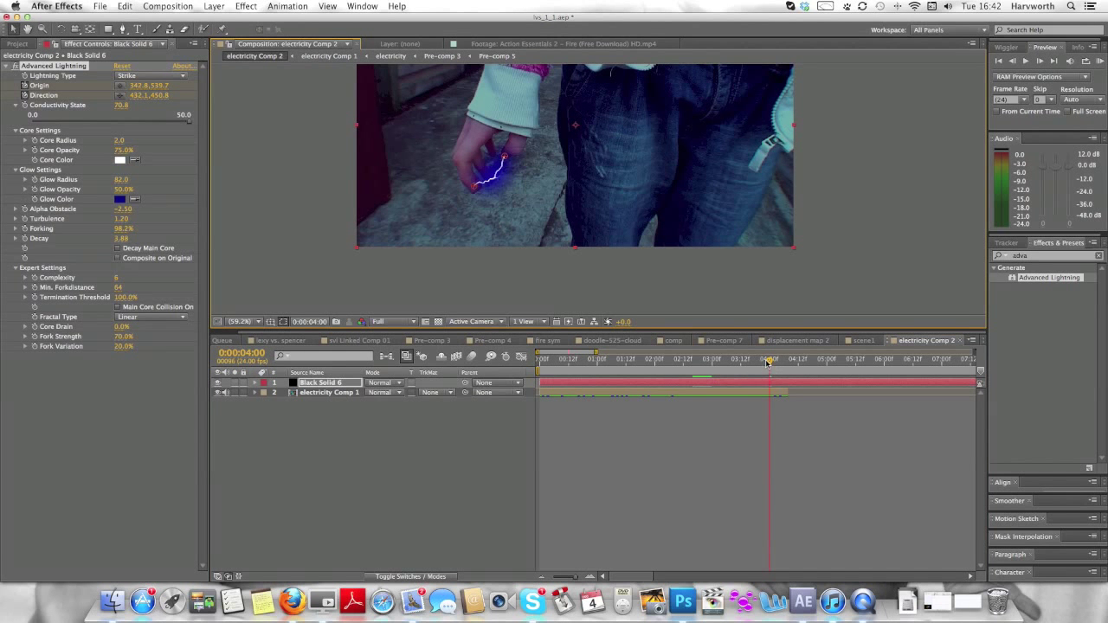
mouse_move(768, 361)
mouse_down()
mouse_move(754, 363)
mouse_move(772, 363)
mouse_up()
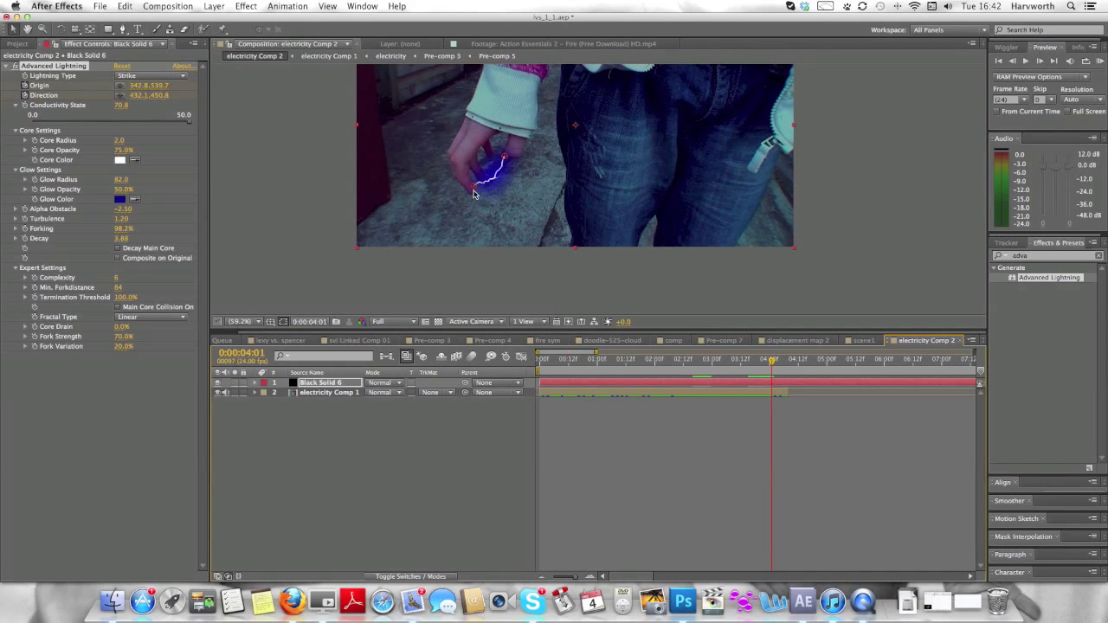
drag(504, 159, 507, 164)
Keep the bolt inside the hand from 0:00:04:03 through 0:00:04:07.
drag(774, 364, 776, 362)
drag(473, 186, 510, 178)
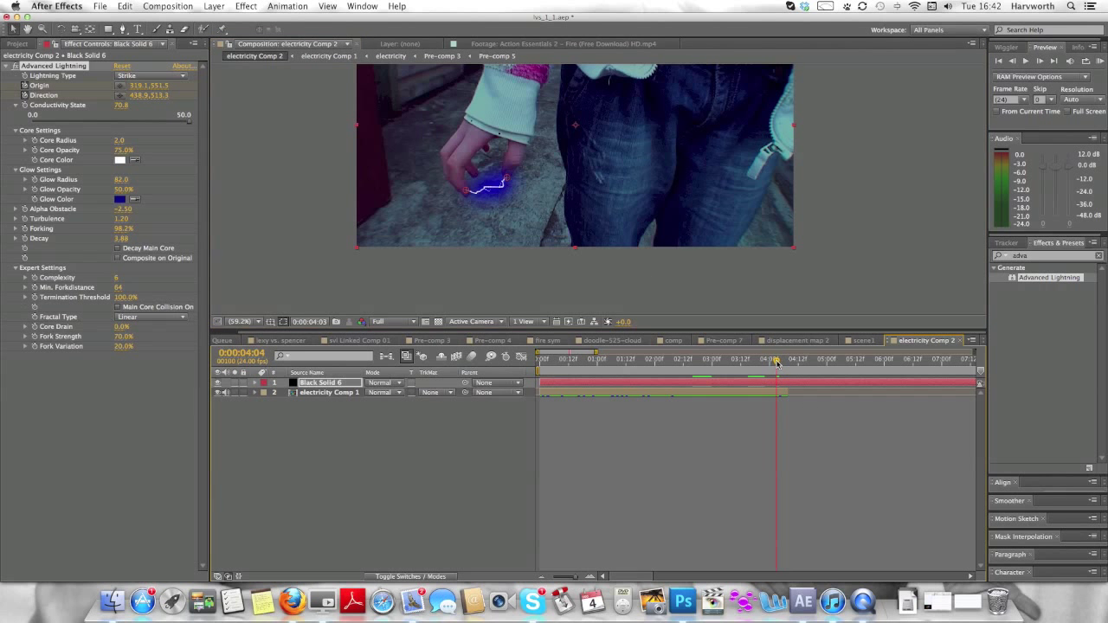
drag(773, 363, 780, 362)
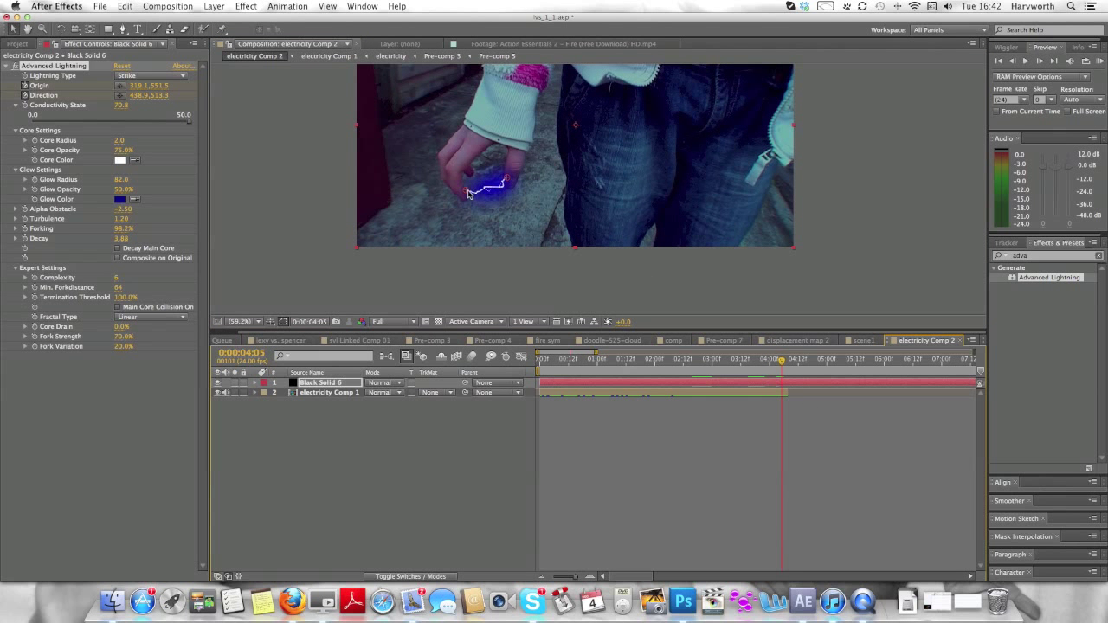
drag(468, 192, 513, 194)
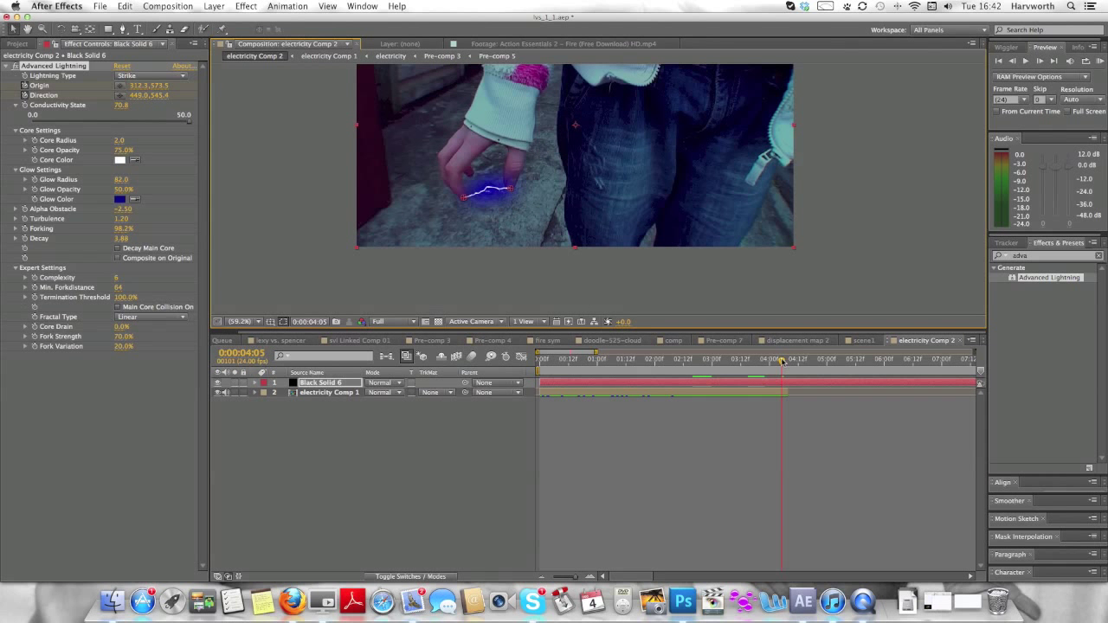
drag(781, 362, 784, 362)
drag(463, 198, 514, 197)
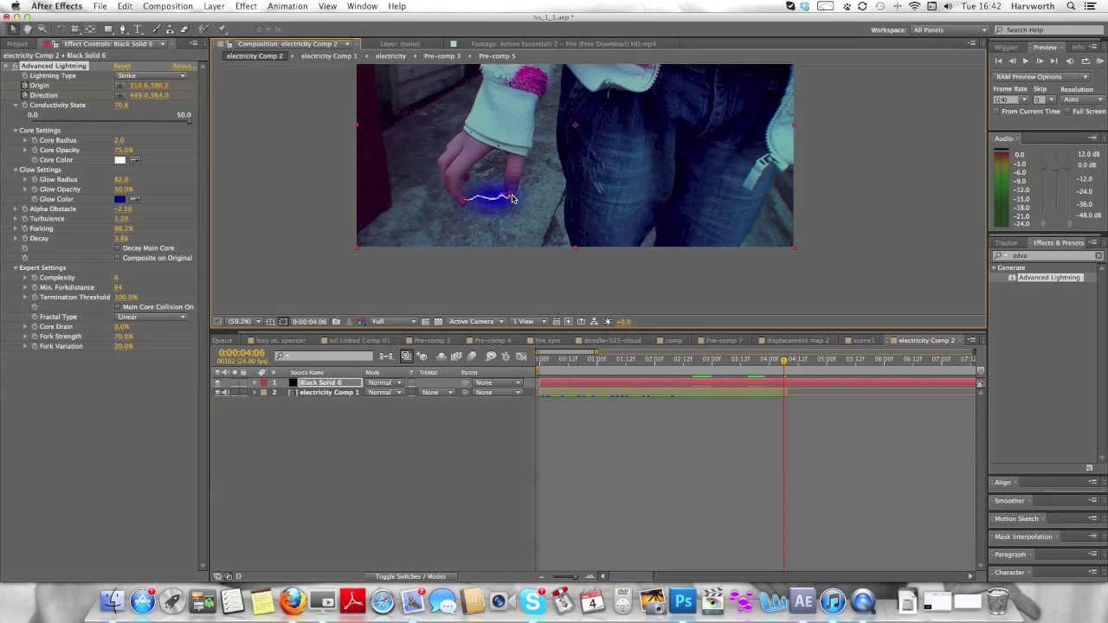
drag(784, 365, 786, 364)
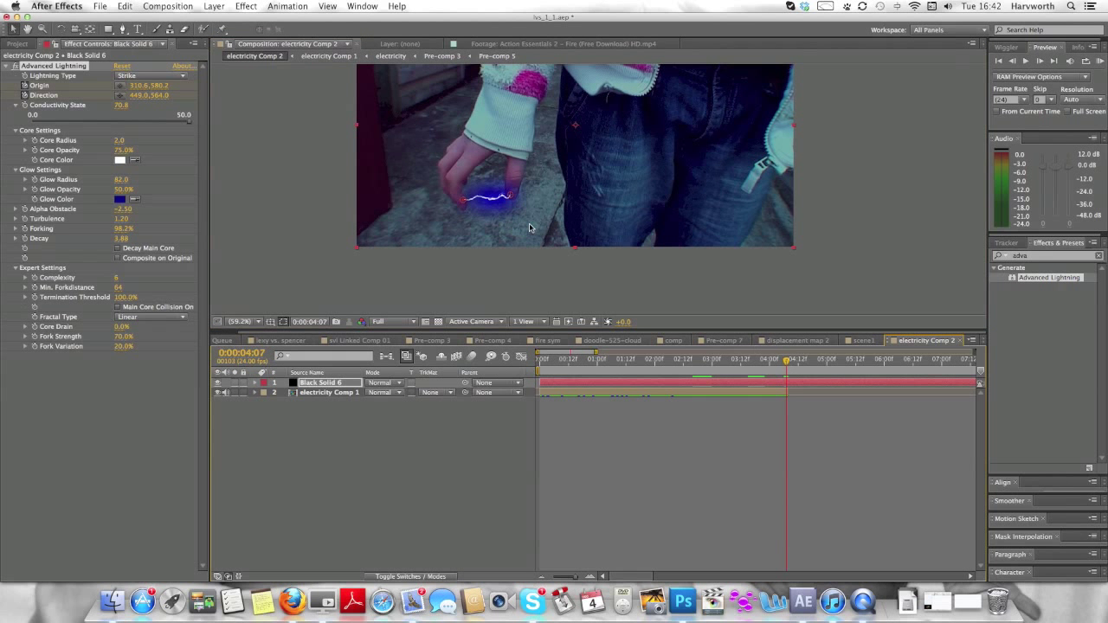
drag(465, 203, 514, 203)
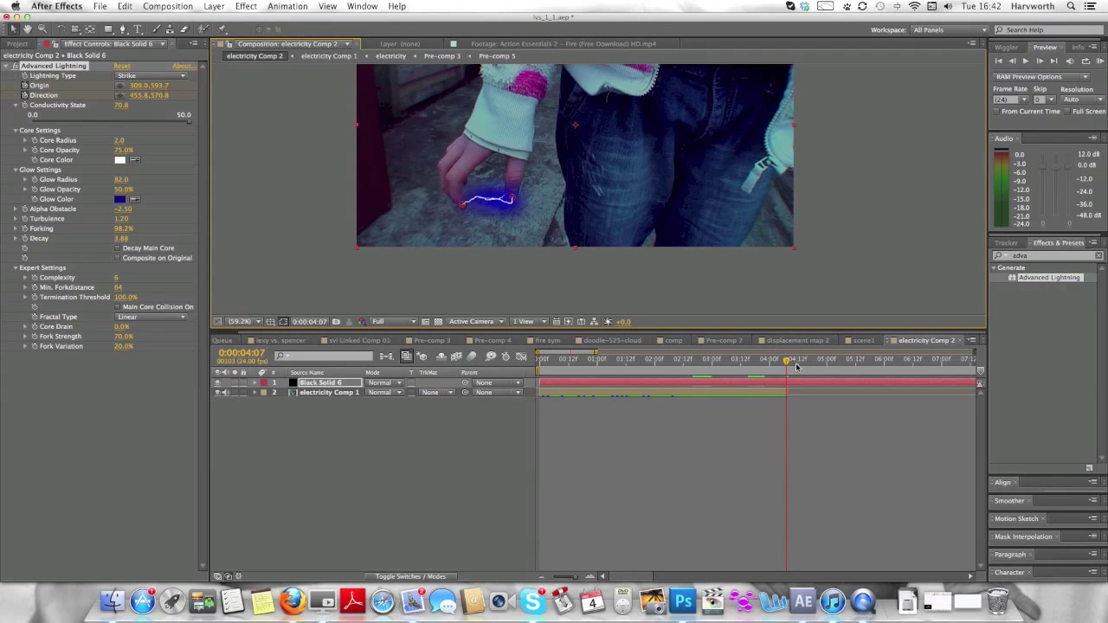
drag(788, 364, 635, 359)
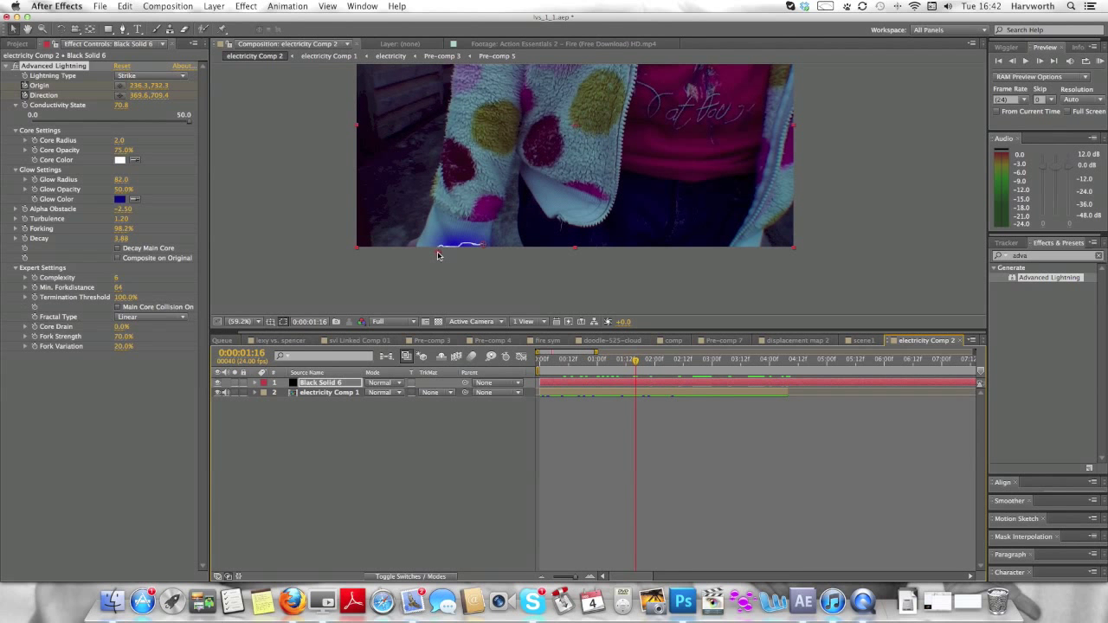
Push the bolt's Origin (206.3, 881.7) and Direction (233.8, 878.4) below the frame.
drag(437, 252, 437, 277)
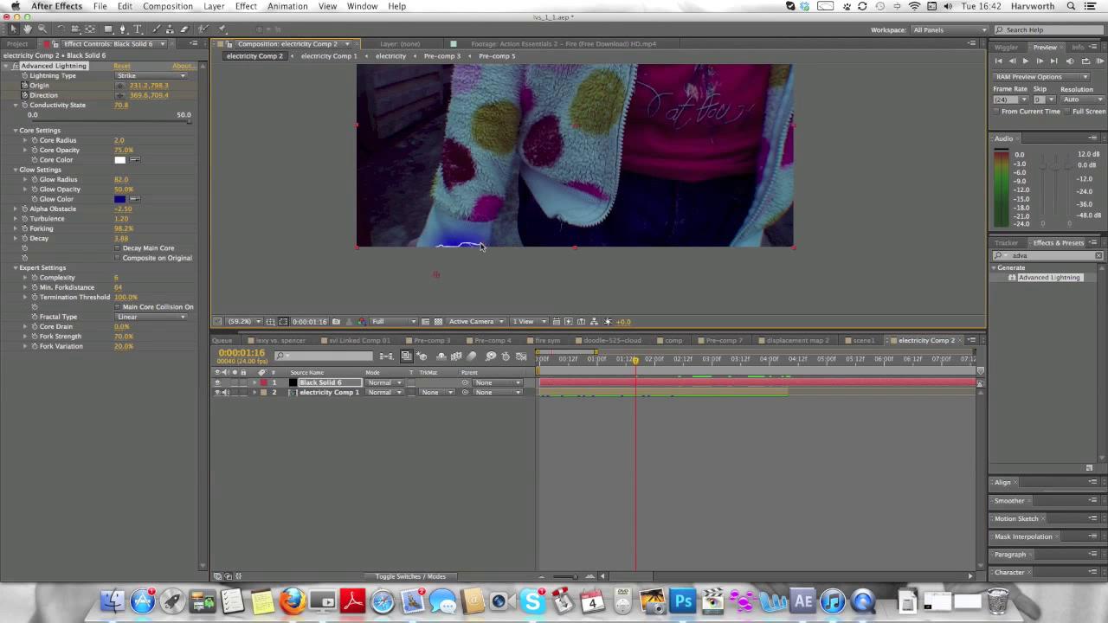
drag(485, 250, 430, 321)
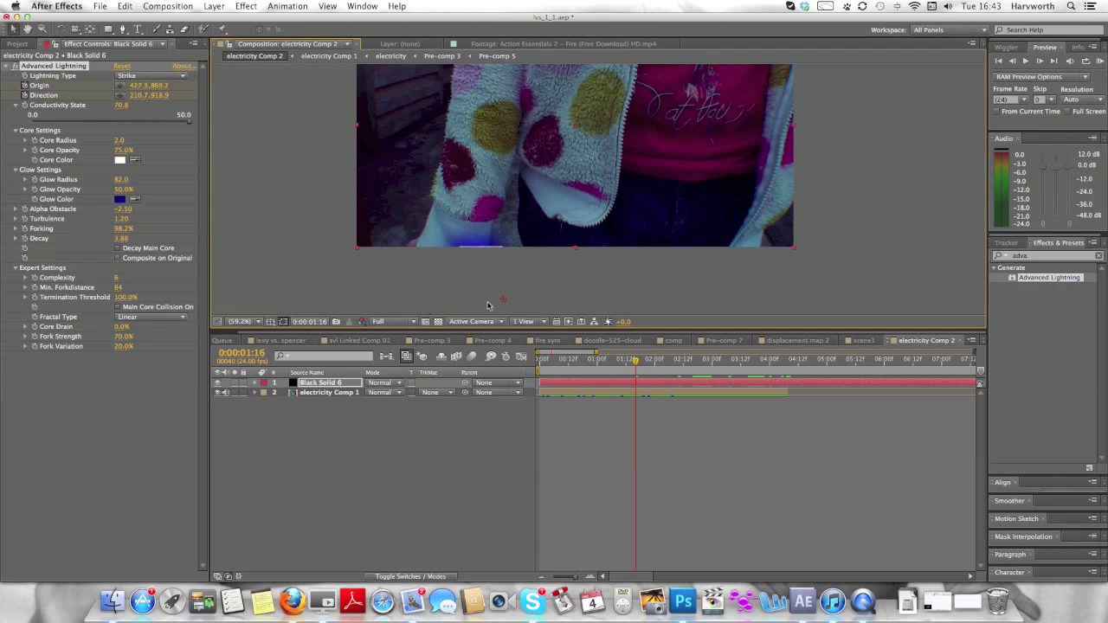
drag(504, 301, 426, 321)
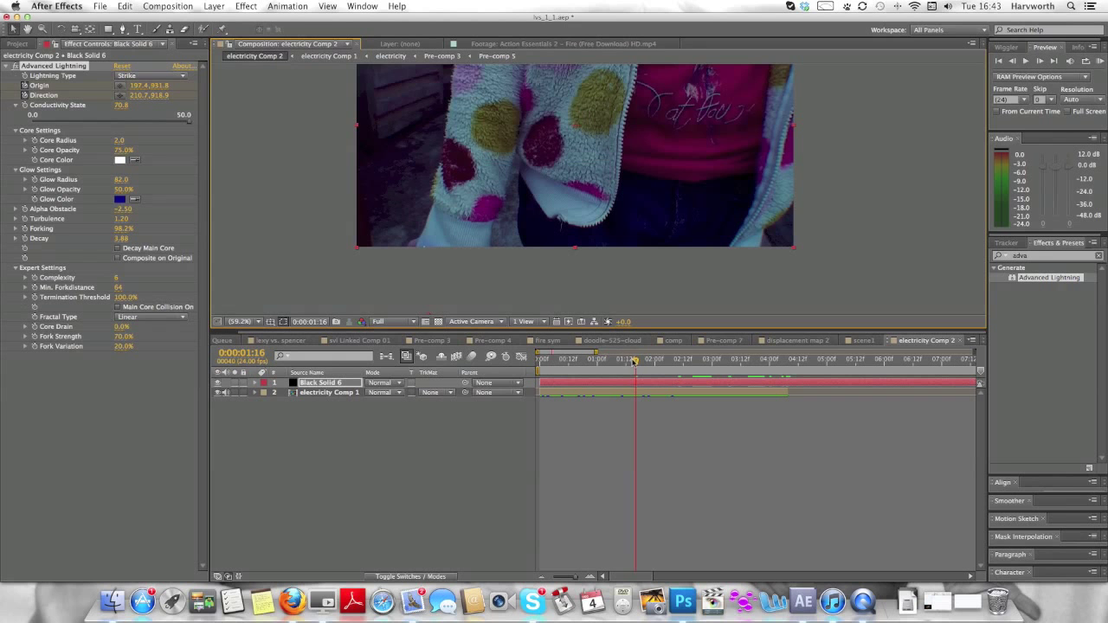
Split Black Solid 6 at 0:00:01:20 with Cmd+Shift+D.
mouse_move(634, 361)
mouse_down()
mouse_move(712, 369)
mouse_move(631, 367)
mouse_up()
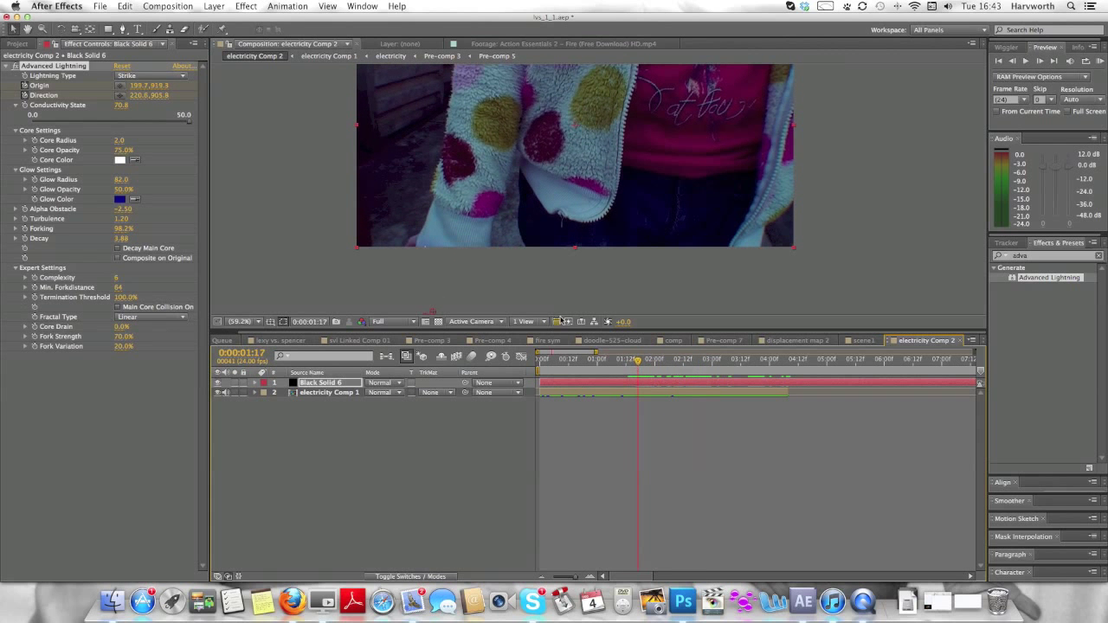
drag(475, 266, 487, 240)
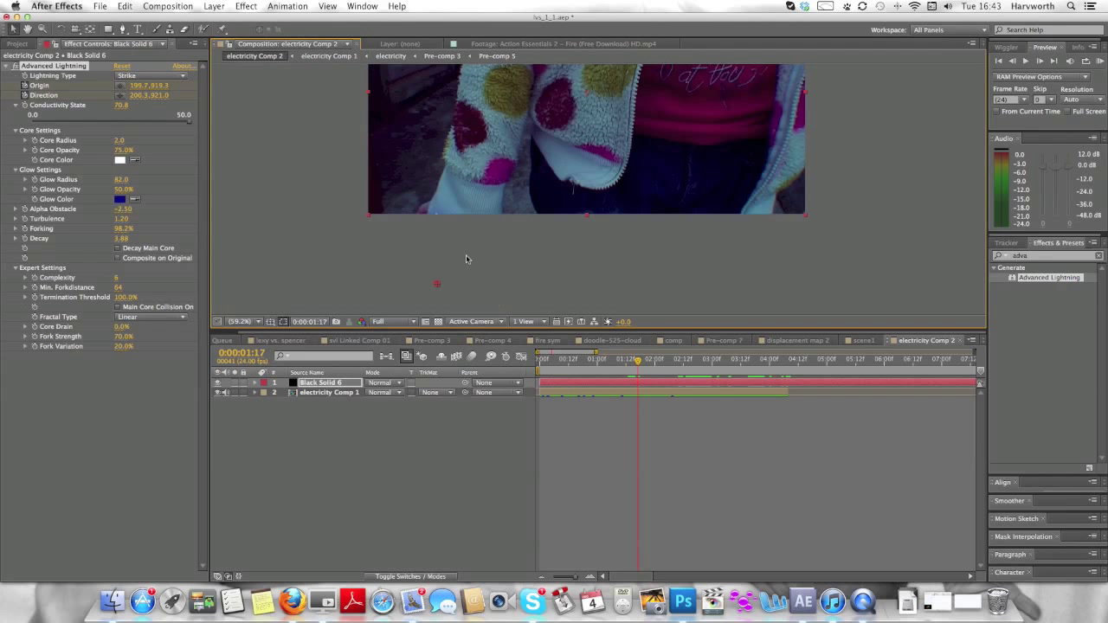
click(642, 362)
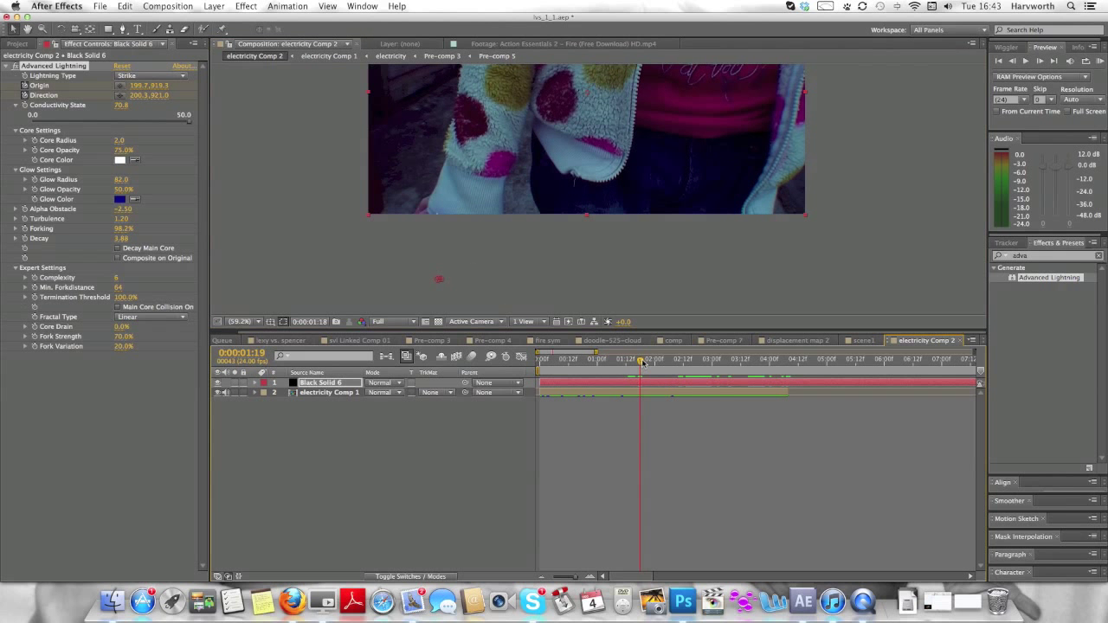
mouse_move(641, 362)
mouse_down()
mouse_move(685, 363)
mouse_move(613, 364)
mouse_move(646, 364)
mouse_up()
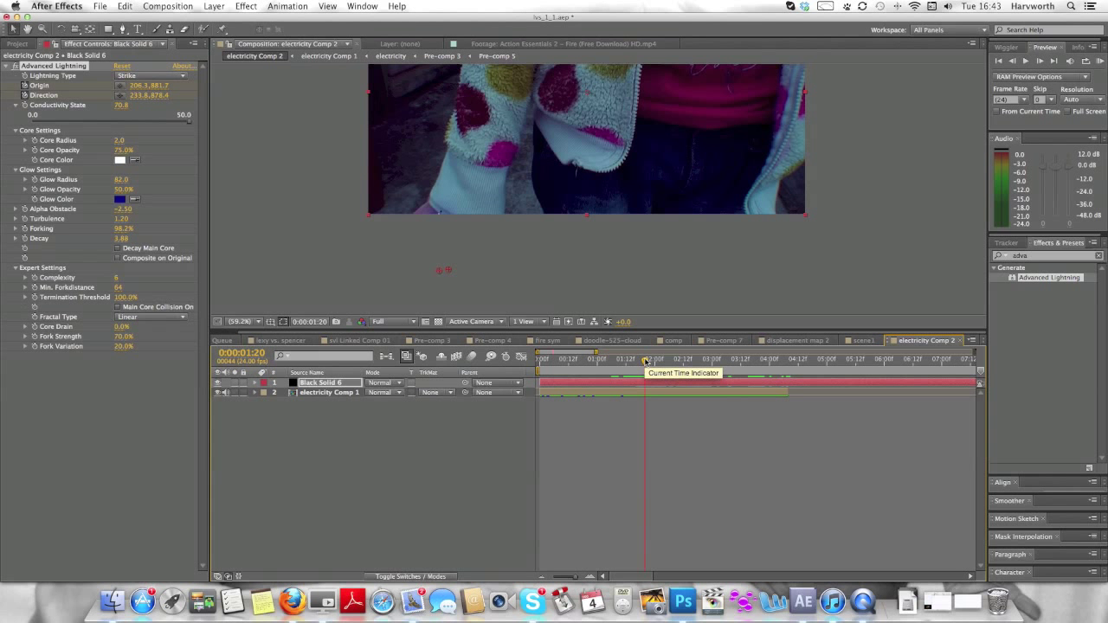
key(super+shift+d)
Delete the earlier split piece and trim the remaining solid to start just after two seconds.
click(636, 393)
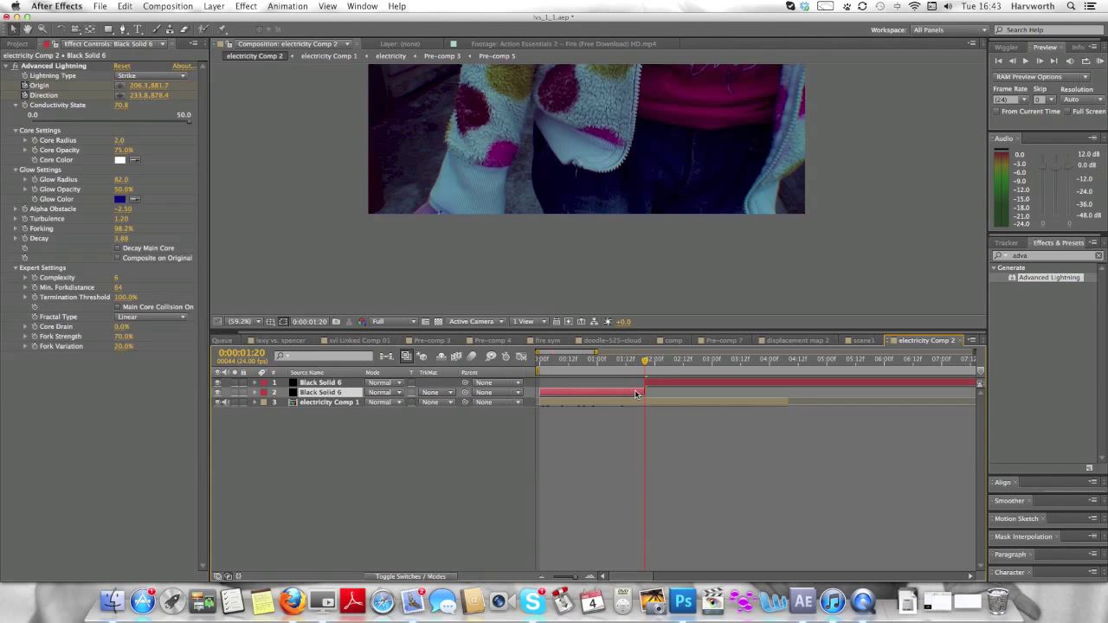
key(Delete)
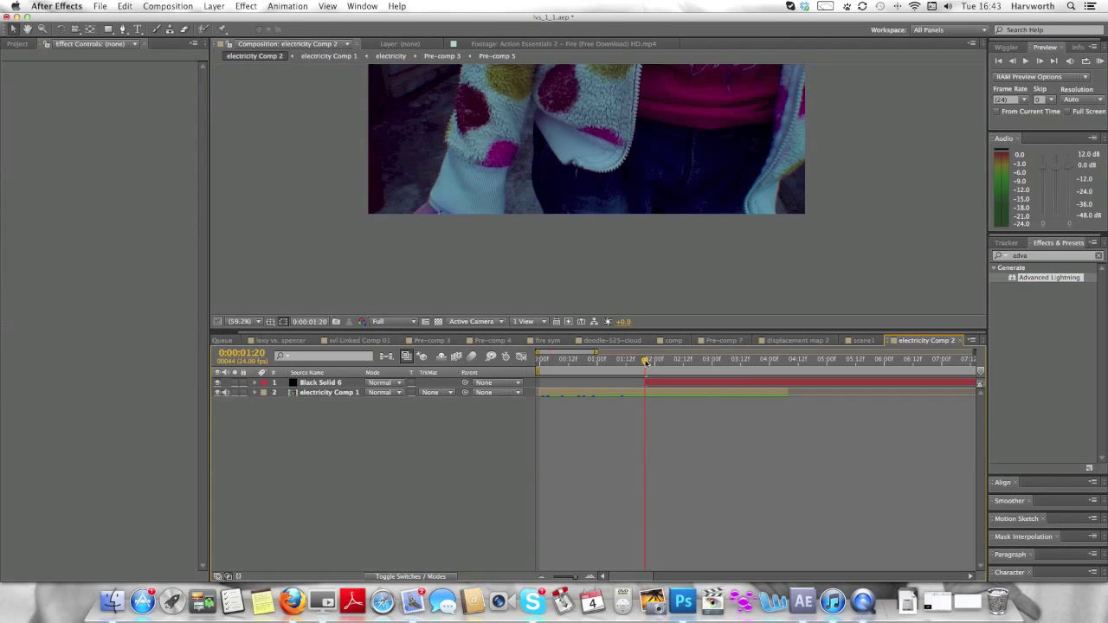
click(646, 384)
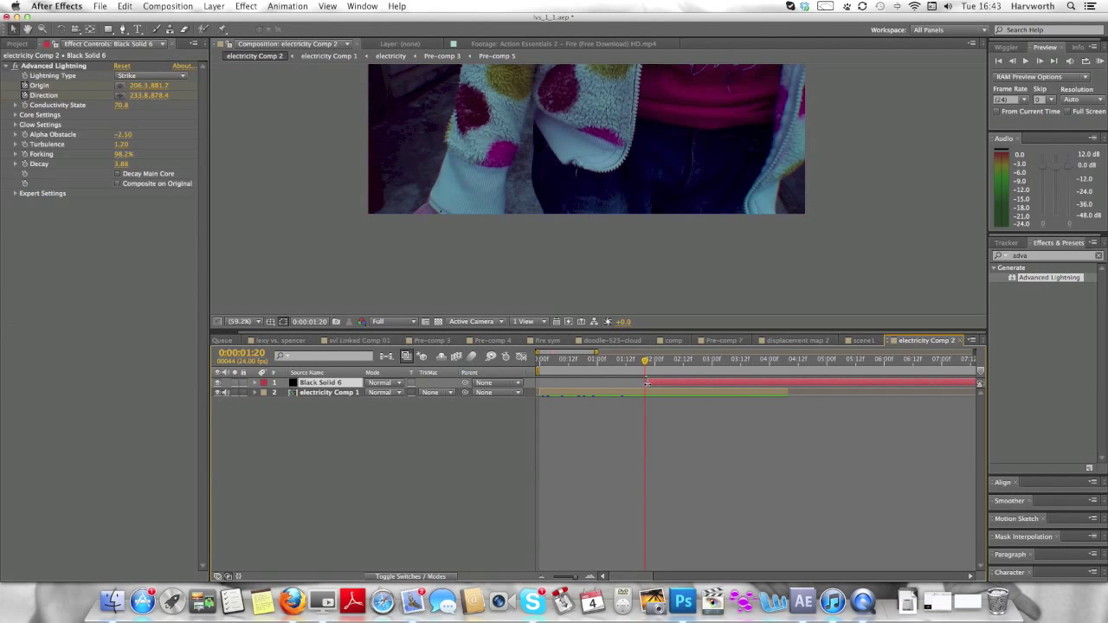
drag(646, 360, 654, 381)
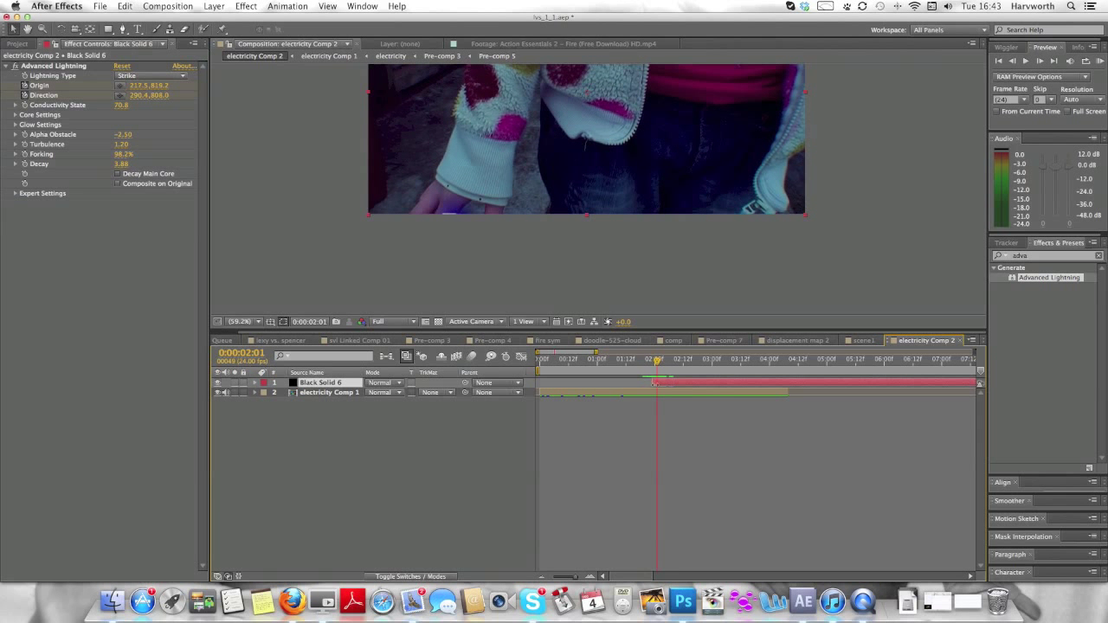
mouse_move(657, 361)
mouse_down()
mouse_move(695, 365)
mouse_move(636, 367)
mouse_move(709, 369)
mouse_move(654, 366)
mouse_move(707, 367)
mouse_move(658, 367)
mouse_move(655, 379)
mouse_move(660, 365)
mouse_up()
Preview the lightning, checking it around 0:00:03:03 and 0:00:02:17.
key(space)
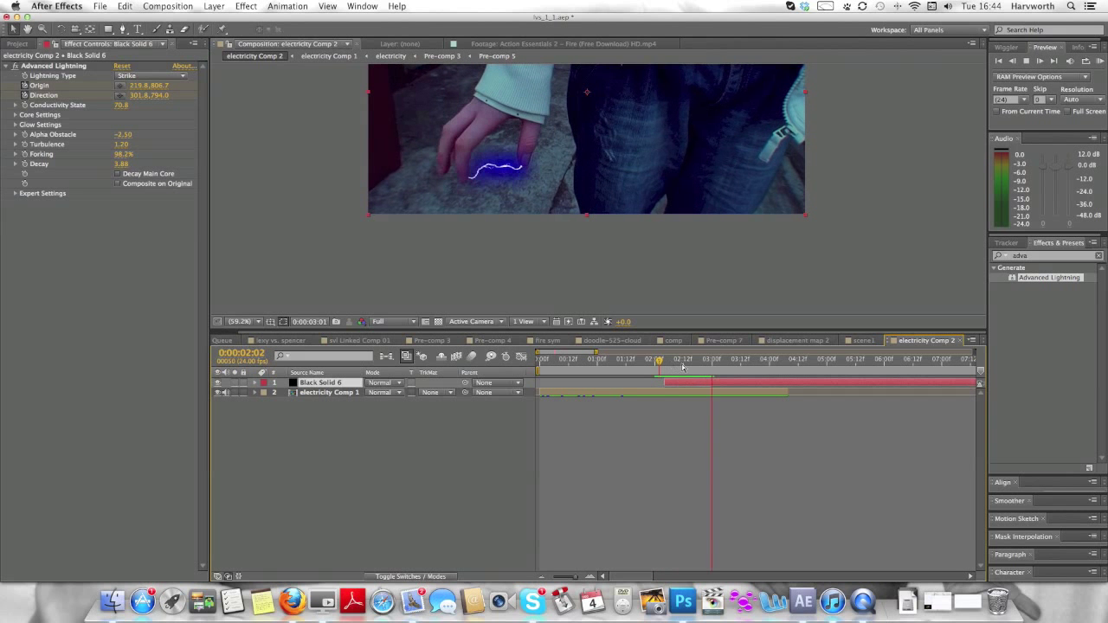
click(718, 361)
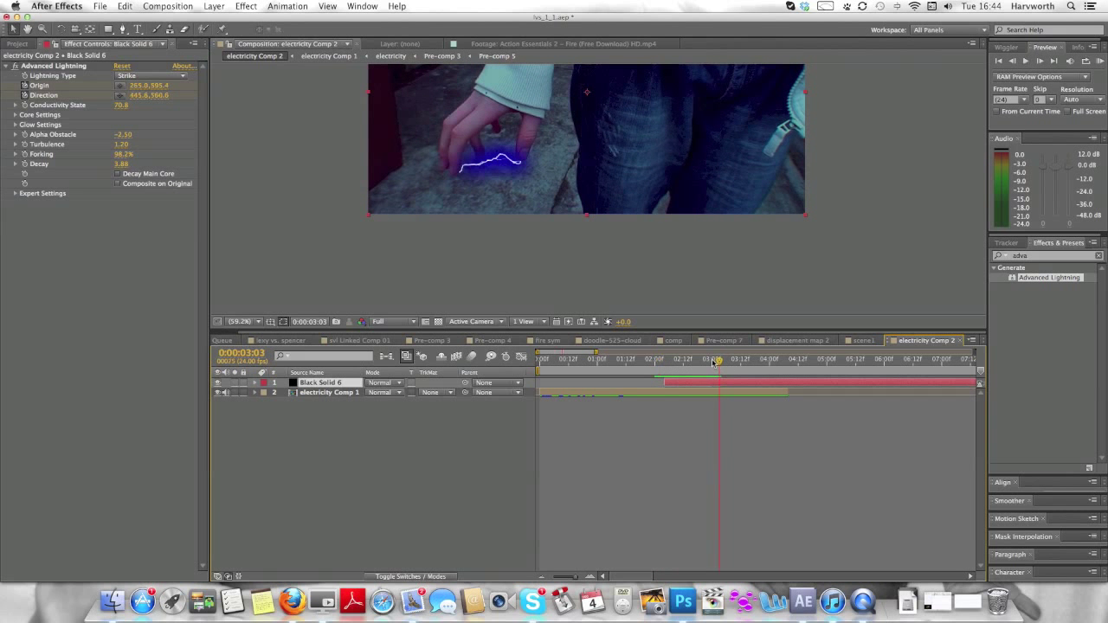
key(space)
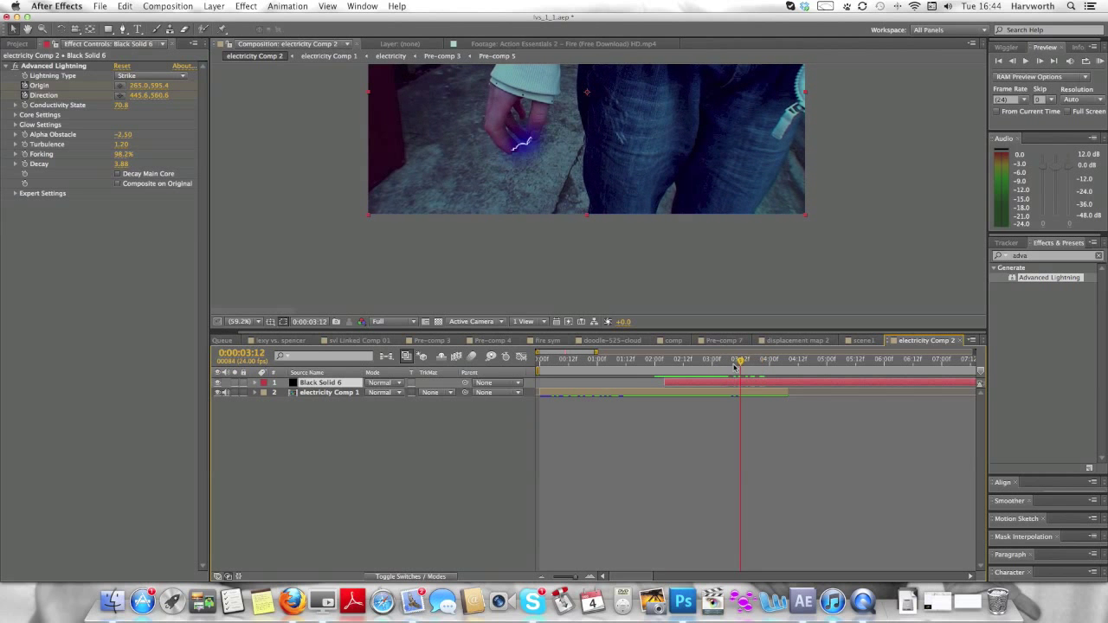
drag(716, 367, 695, 364)
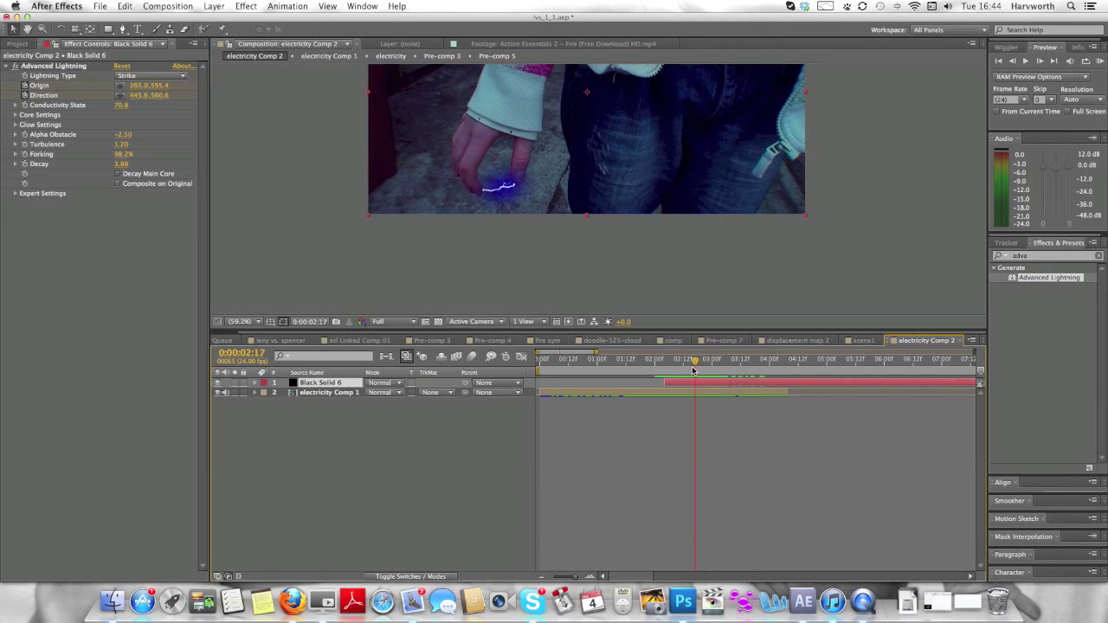
In Expert Settings, raise Min. Forkdistance to 103 with Complexity at 6.
click(15, 164)
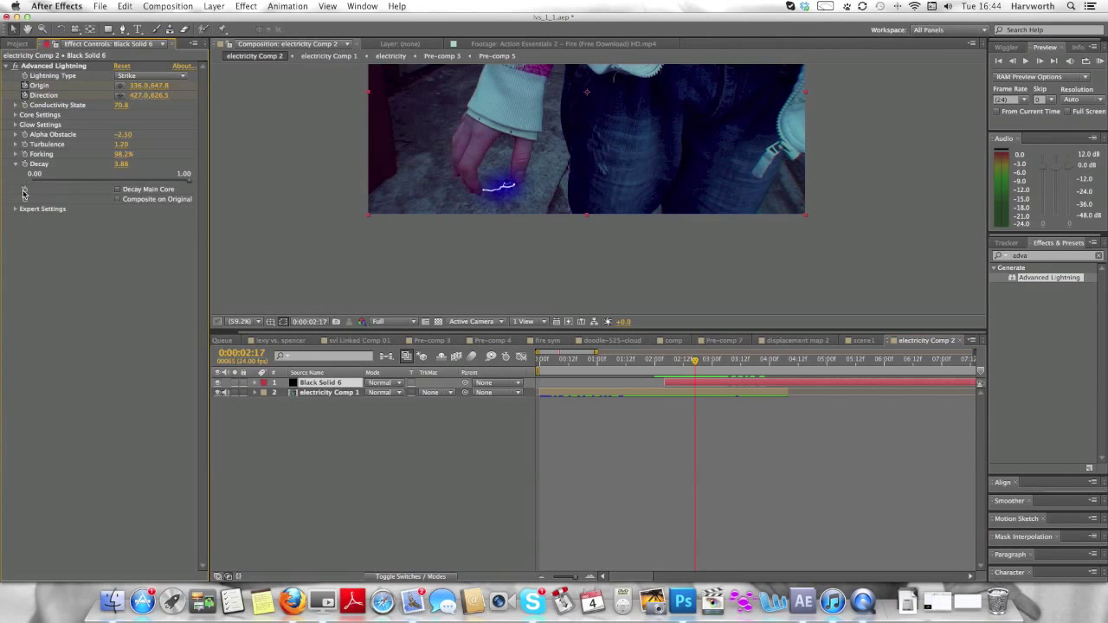
click(15, 210)
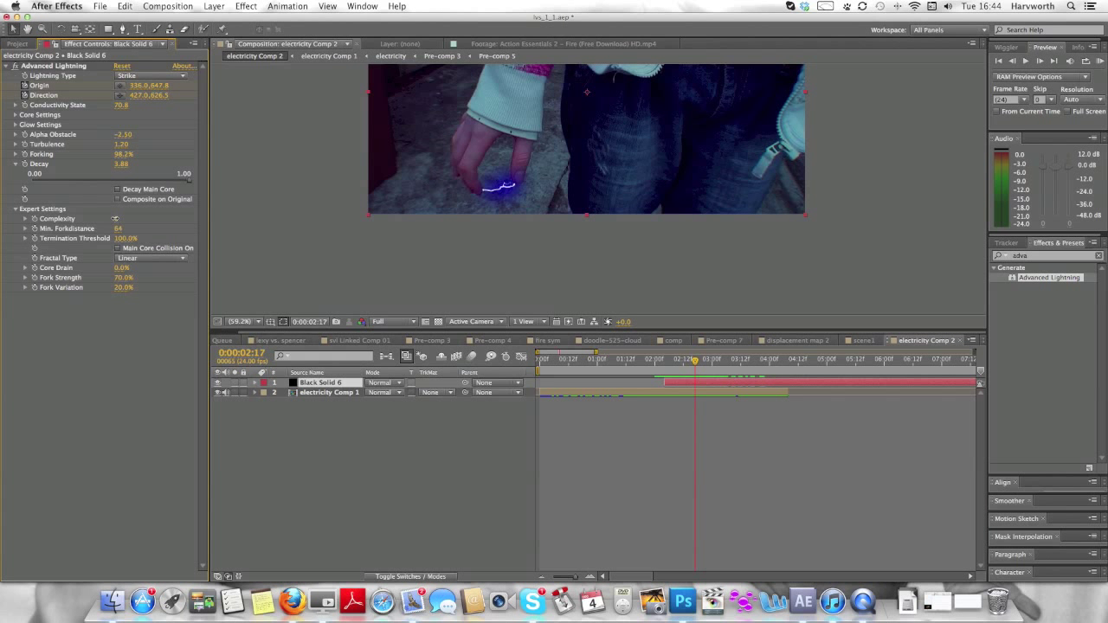
click(114, 219)
key(Return)
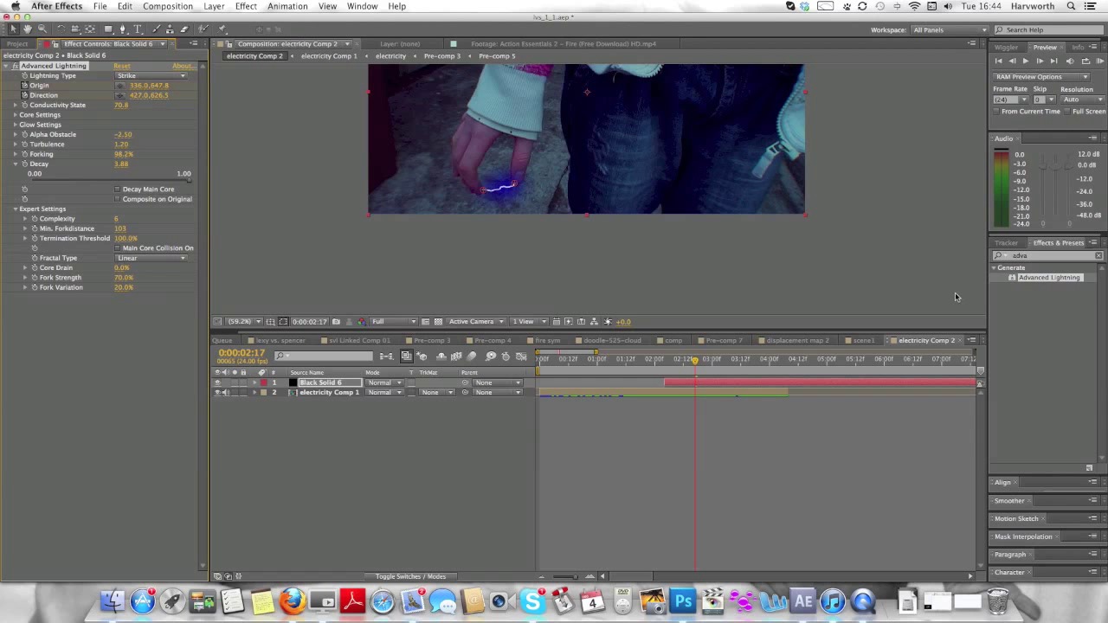
click(1098, 256)
Apply Glow to the lightning solid with Glow Threshold 32.9% and Glow Radius 25.
click(1000, 256)
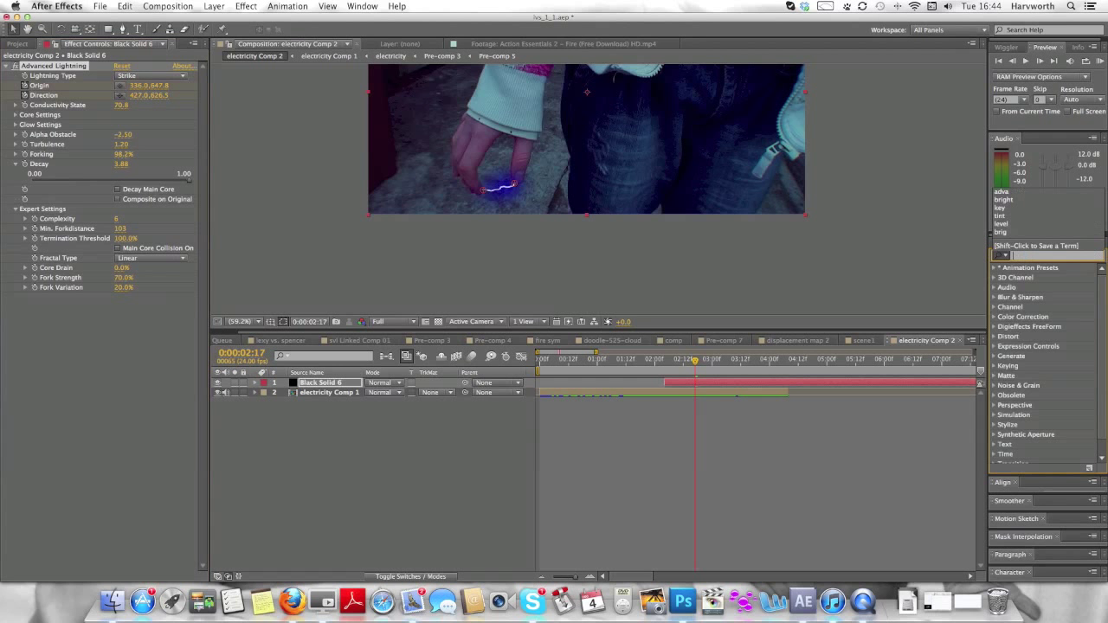
text(glow)
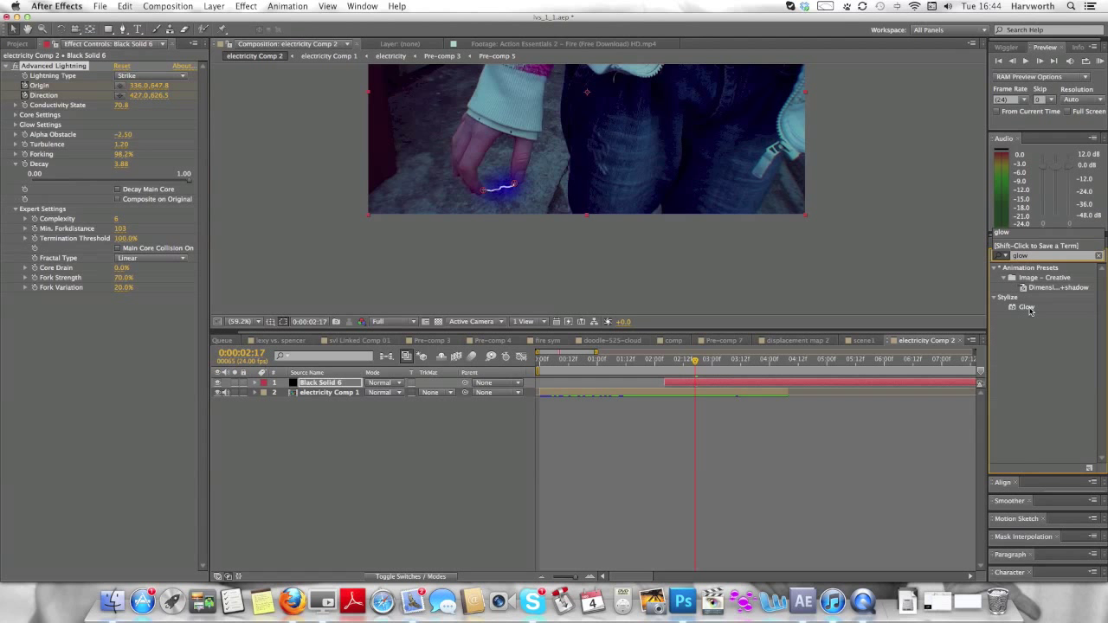
drag(1031, 311, 800, 382)
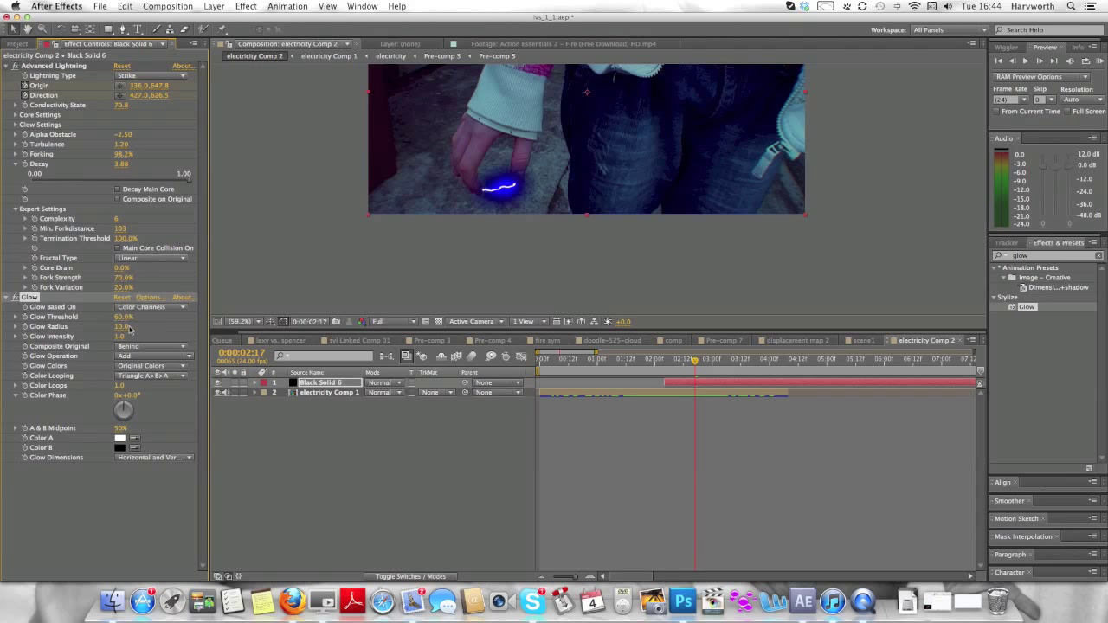
click(127, 317)
key(BackSpace)
key(Return)
click(122, 329)
key(Return)
Set the Glow's Composite Original option to Behind.
click(149, 359)
click(158, 363)
click(170, 347)
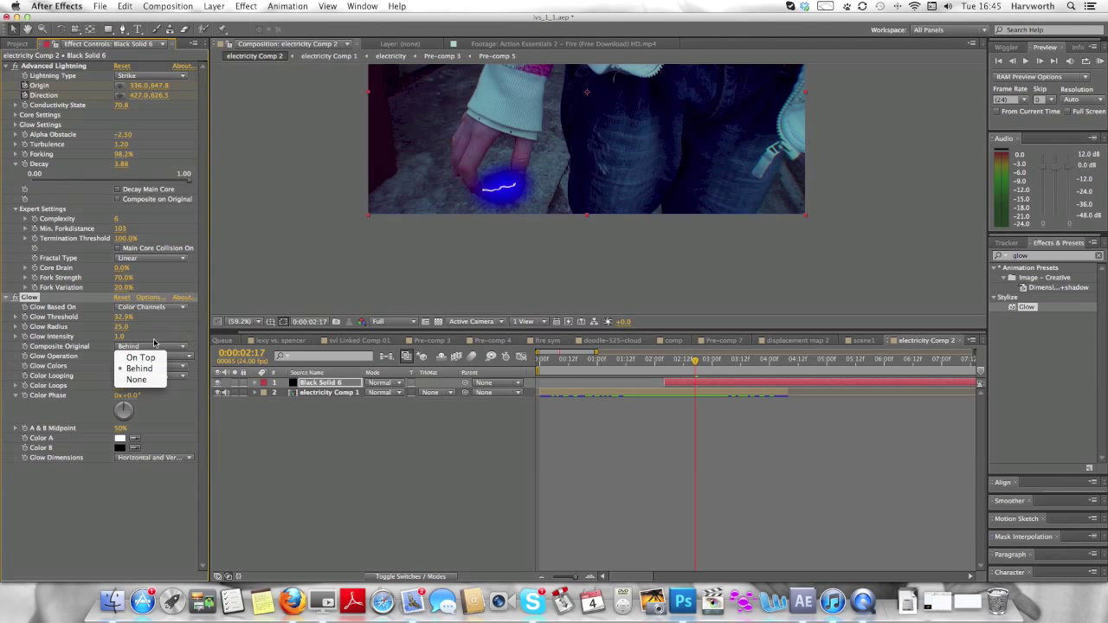
click(149, 369)
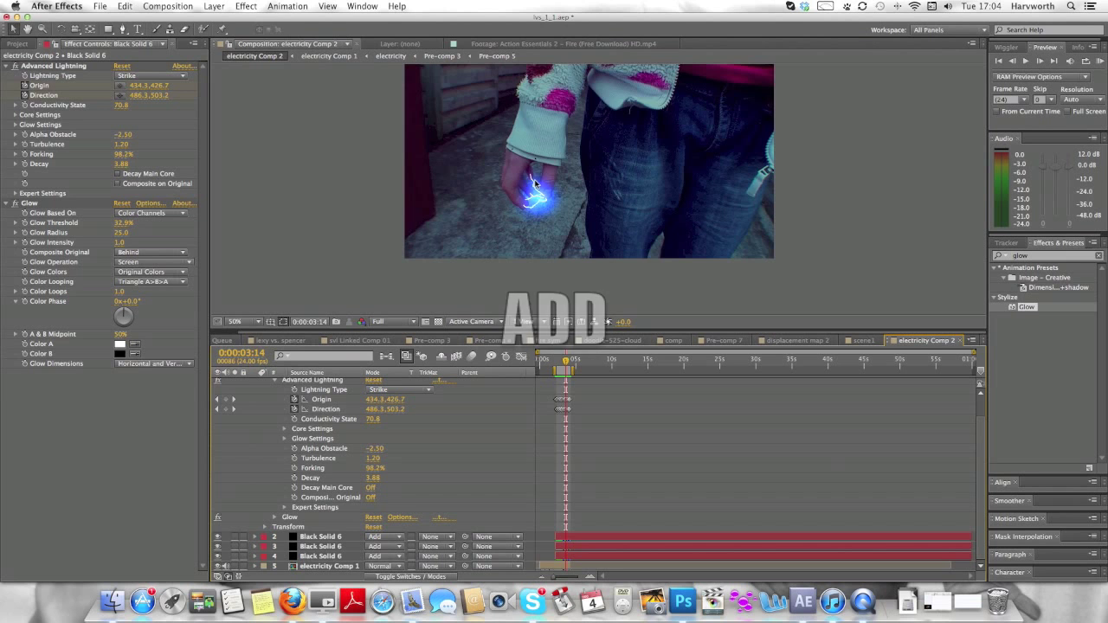
Preview and scrub the lightning crackling in the hand, then bring up the Project panel.
click(562, 366)
key(space)
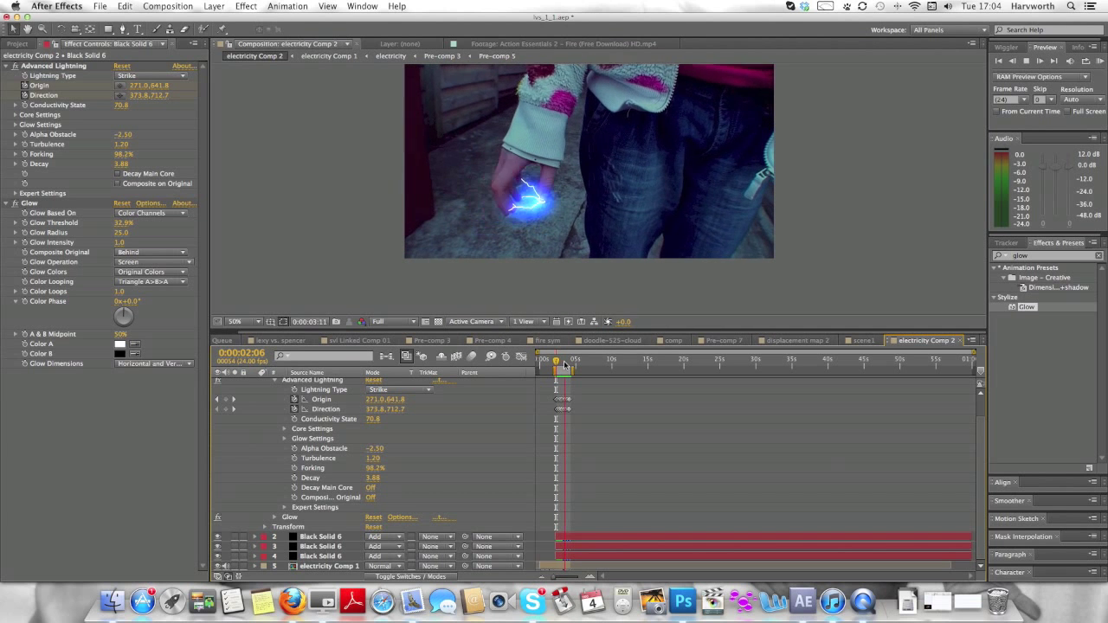
click(571, 364)
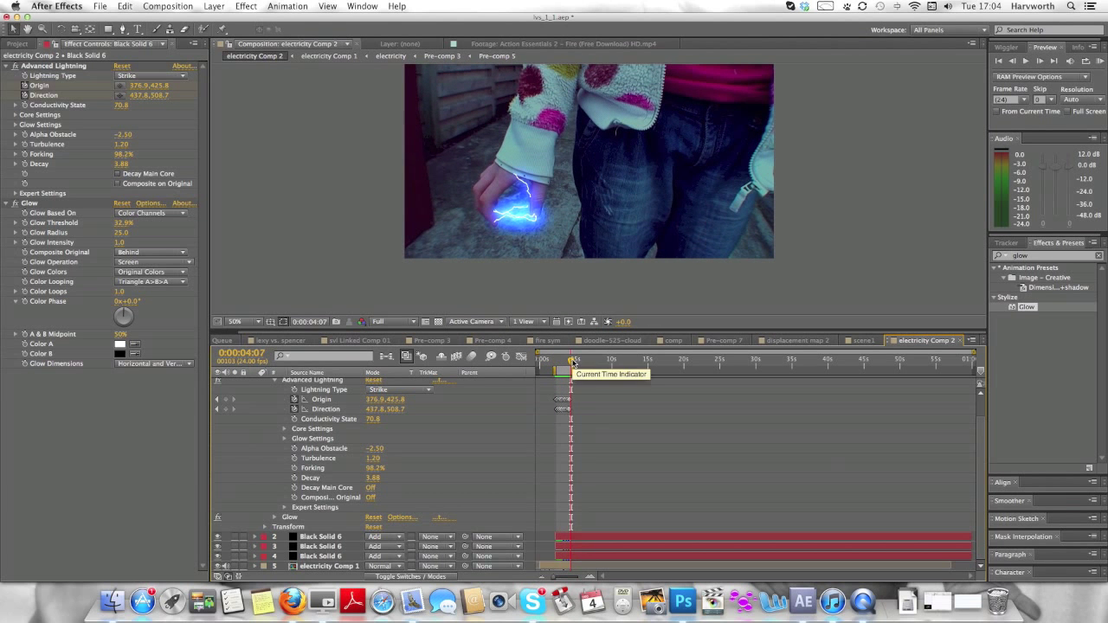
click(570, 365)
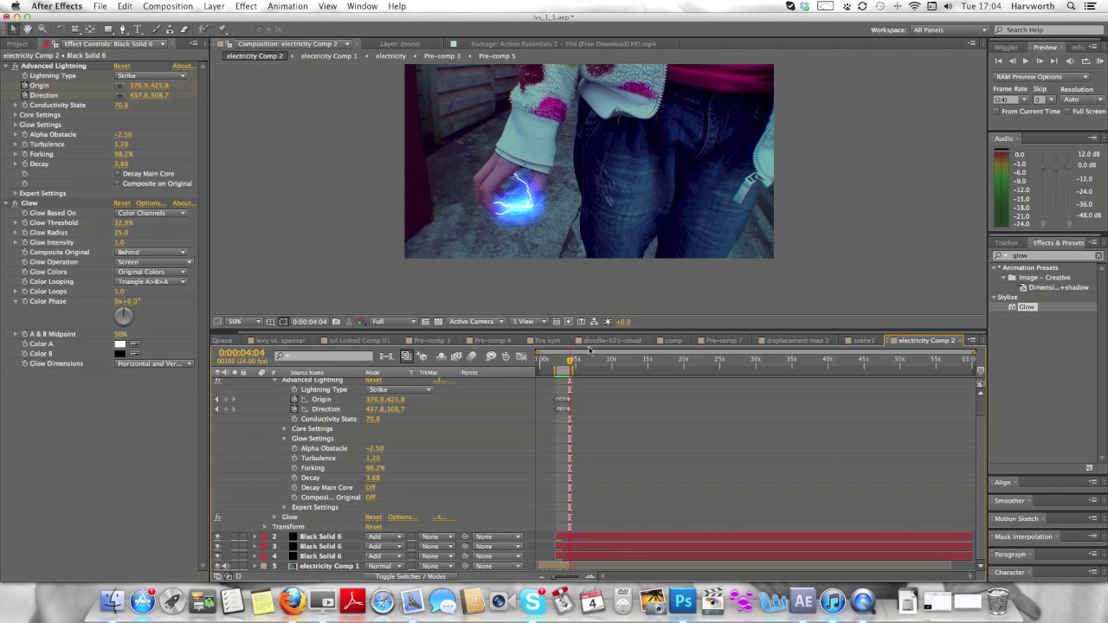
drag(570, 365, 564, 370)
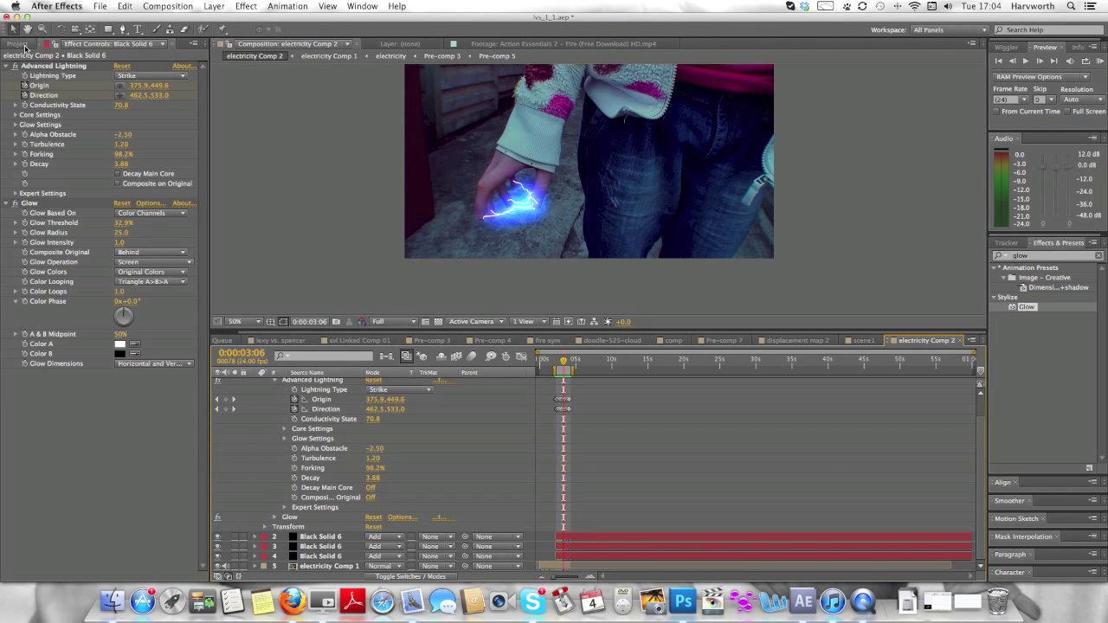
click(17, 44)
Search the project for 'fire' and drag Fire Cracker 09.mp4 into electricity Comp 2.
click(63, 119)
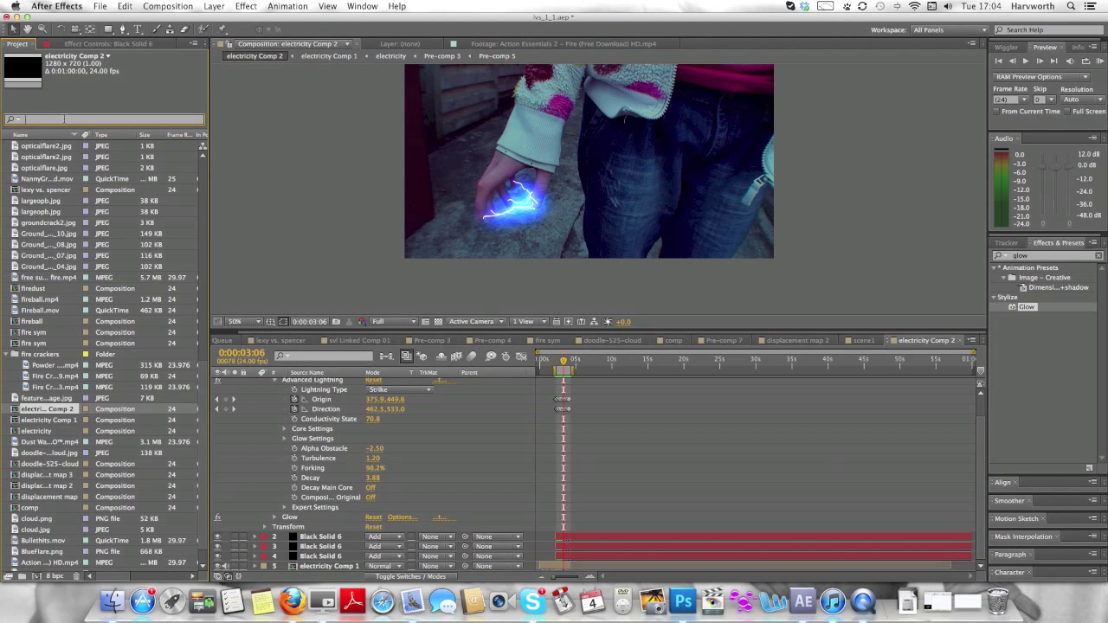
text(spa)
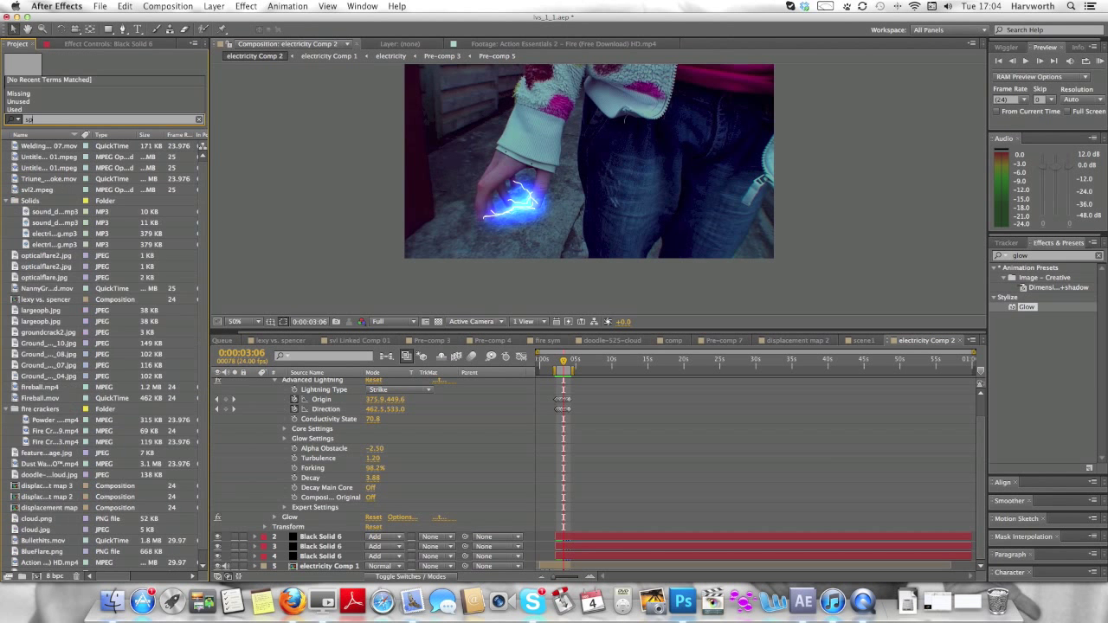
key(BackSpace)
key(BackSpace)
key(BackSpace)
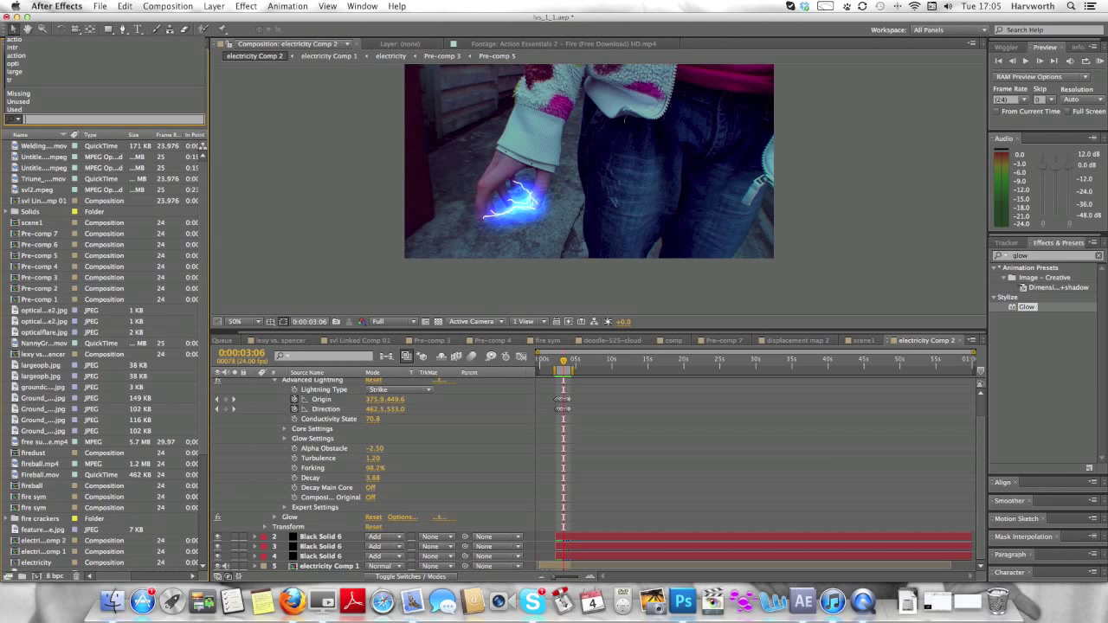
text(fire)
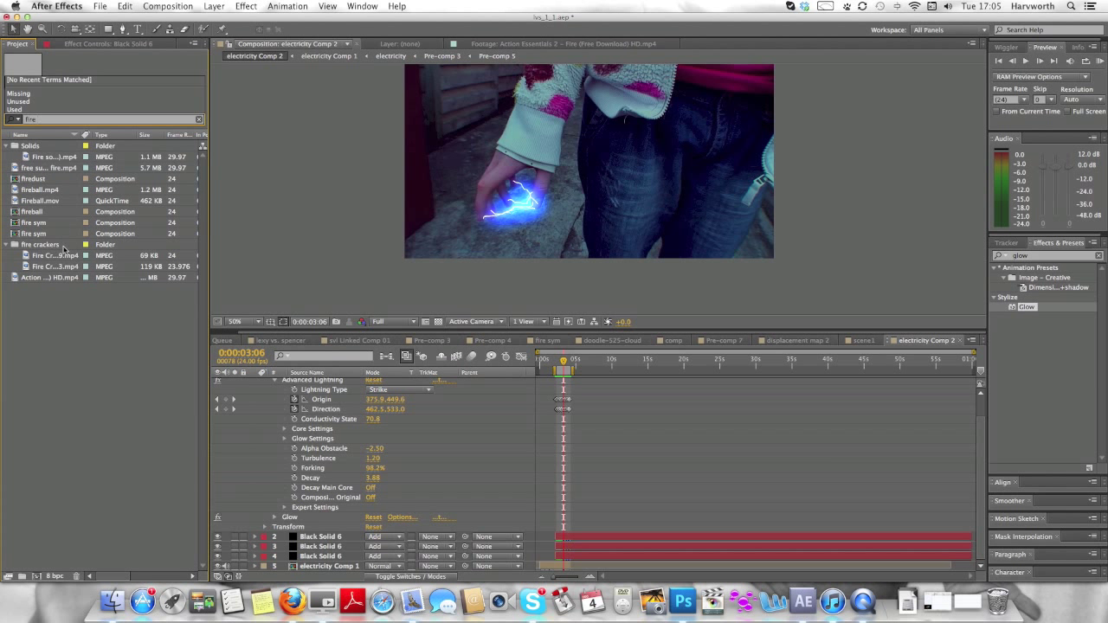
drag(62, 256, 588, 532)
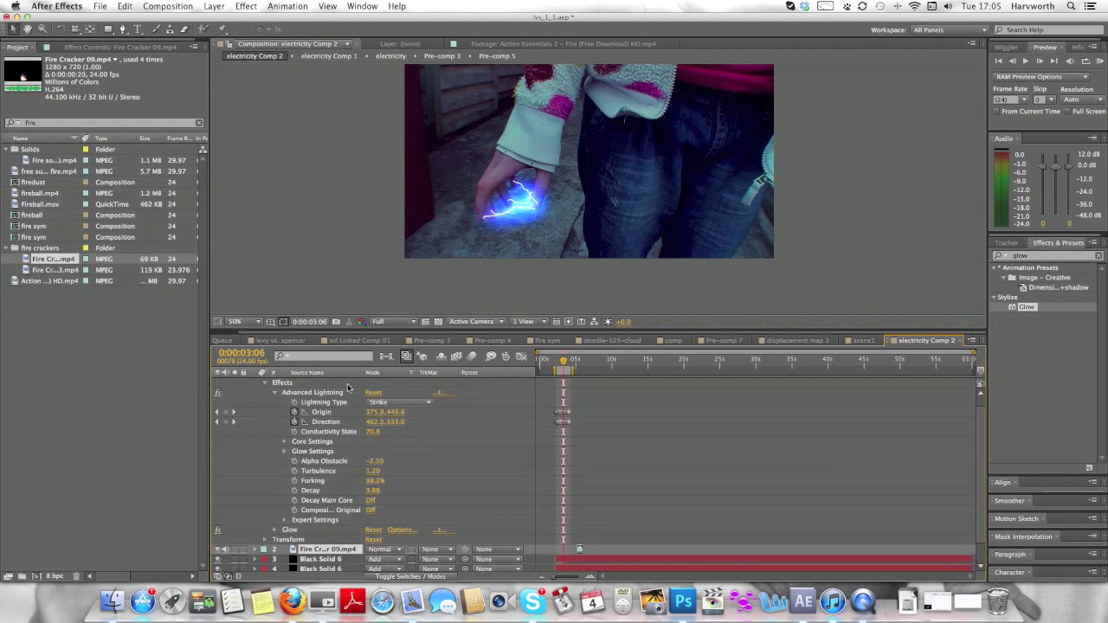
Duplicate the Black Solid 6 lightning layer, move Fire Cracker 09 to the top, and start it near 3 seconds.
click(341, 382)
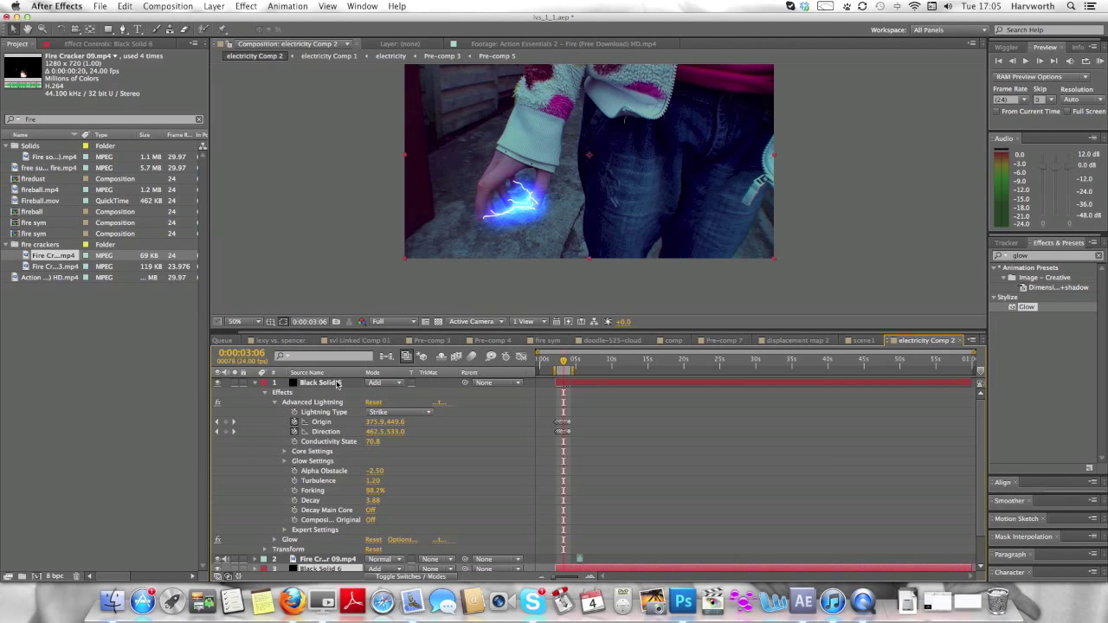
key(super+d)
click(259, 391)
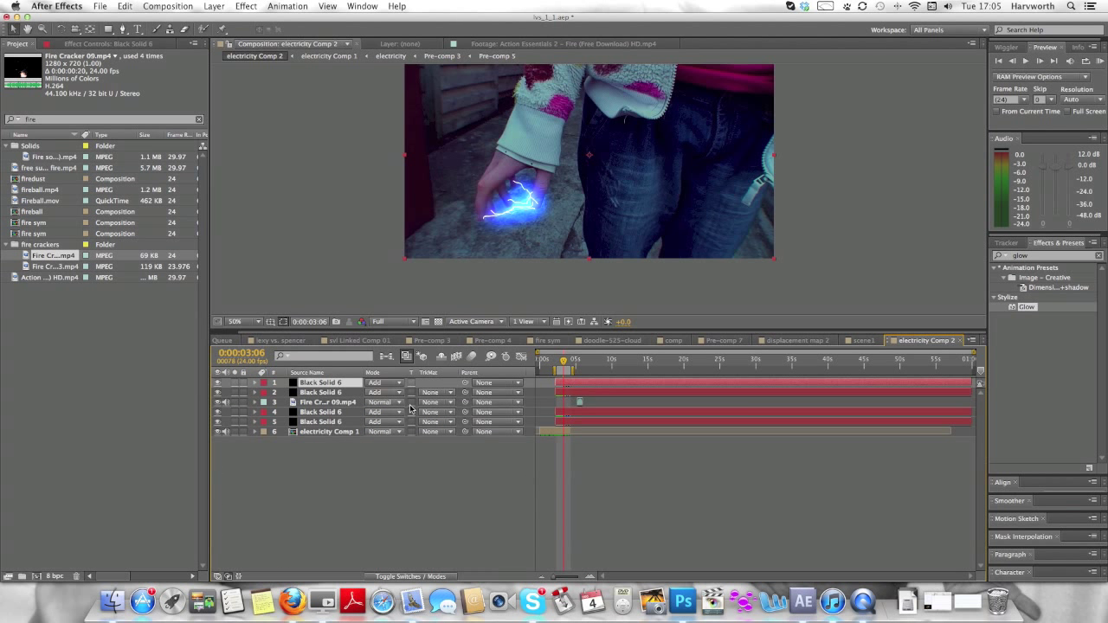
drag(317, 404, 334, 383)
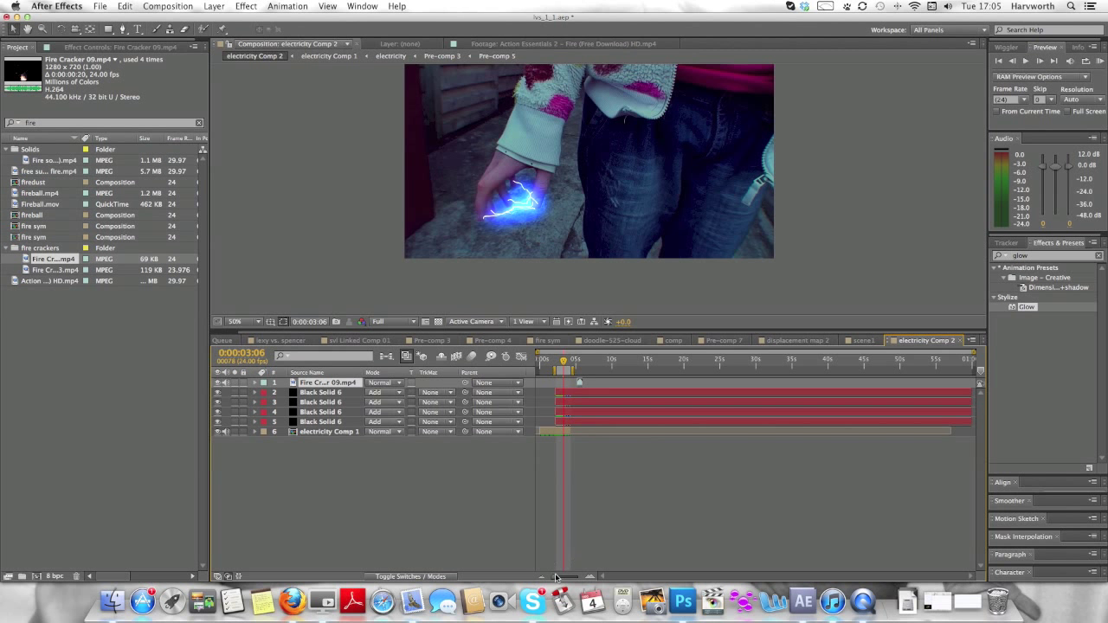
drag(559, 577, 568, 577)
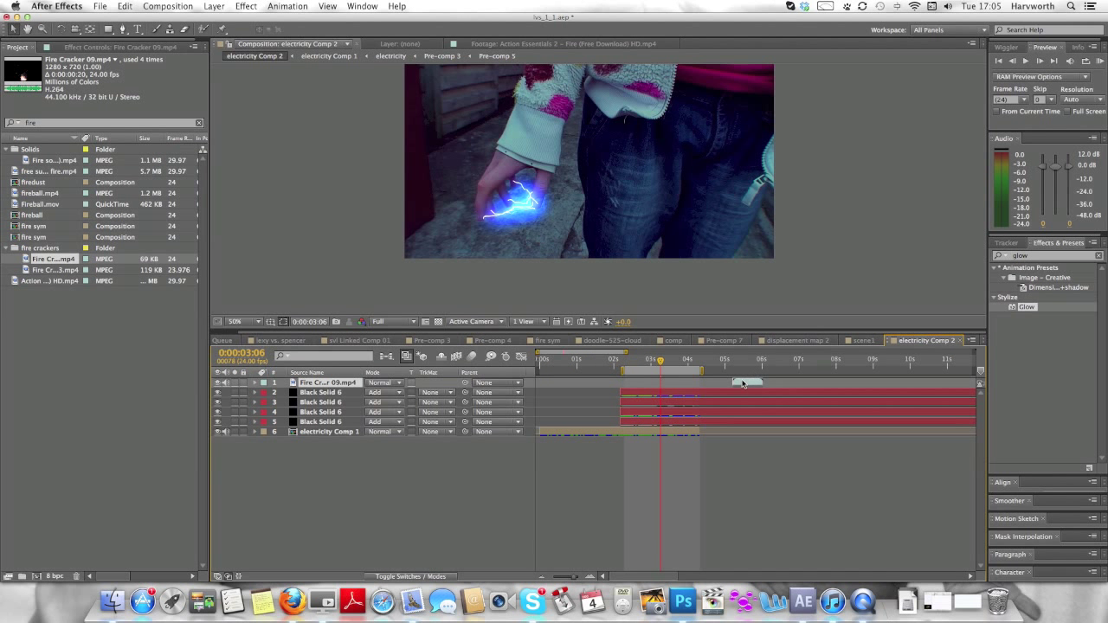
drag(744, 383, 675, 384)
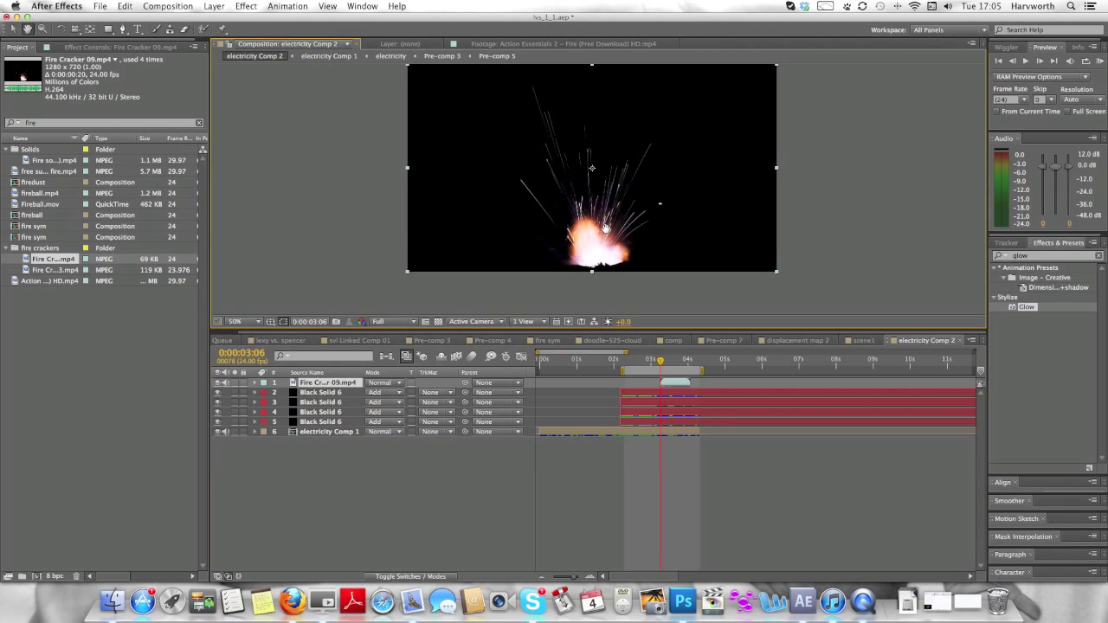
Blend the firecracker in Screen mode, scale it to 53%, and place it on the child's hand.
drag(606, 233, 594, 273)
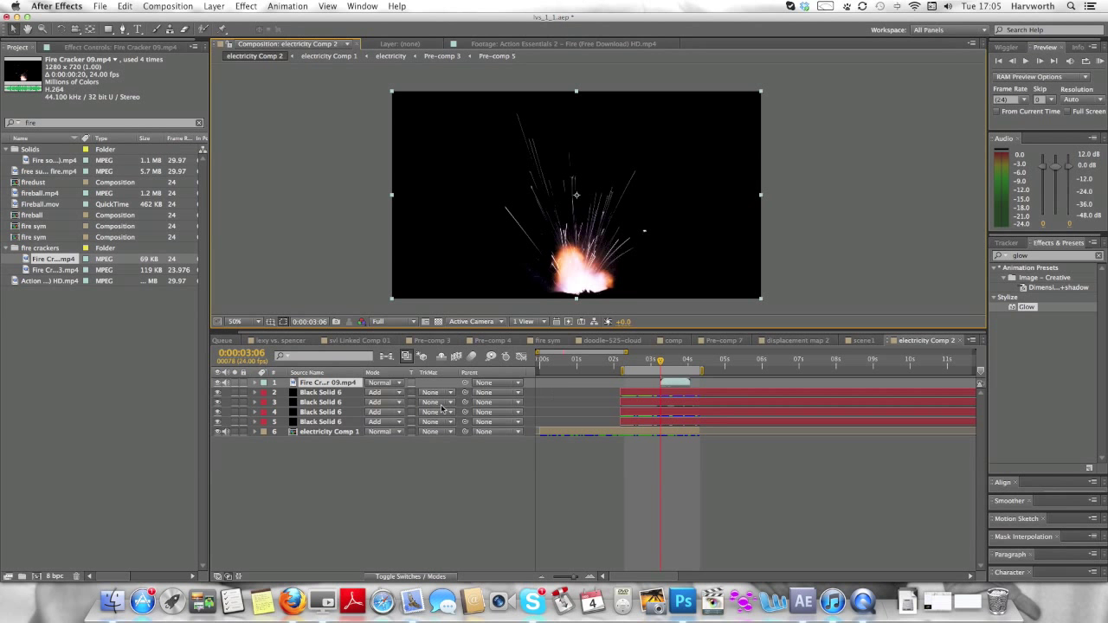
click(389, 384)
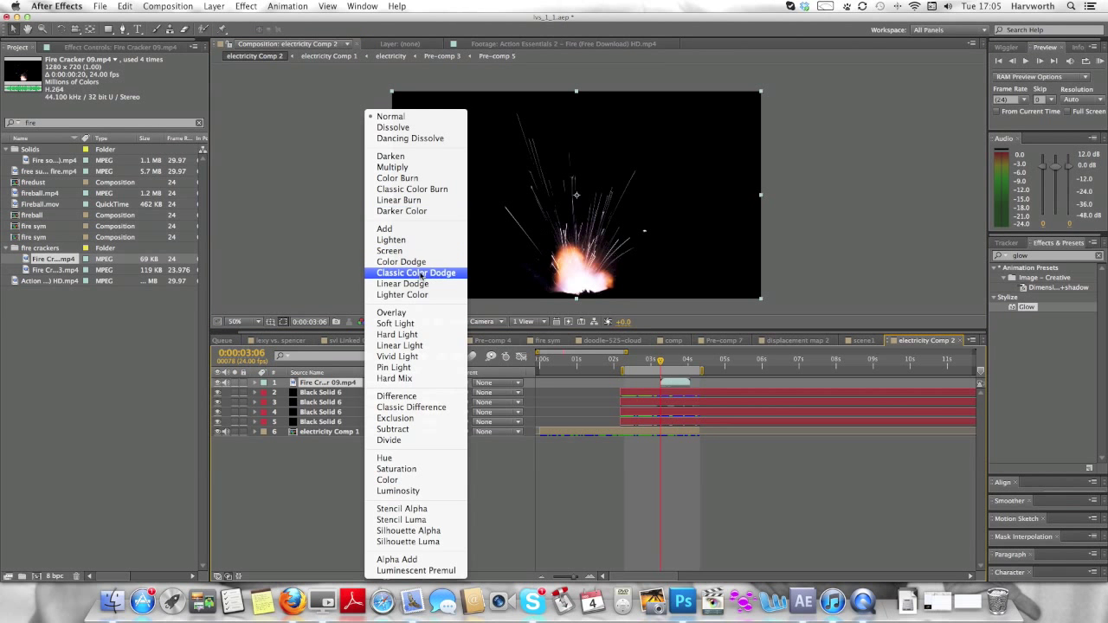
click(446, 250)
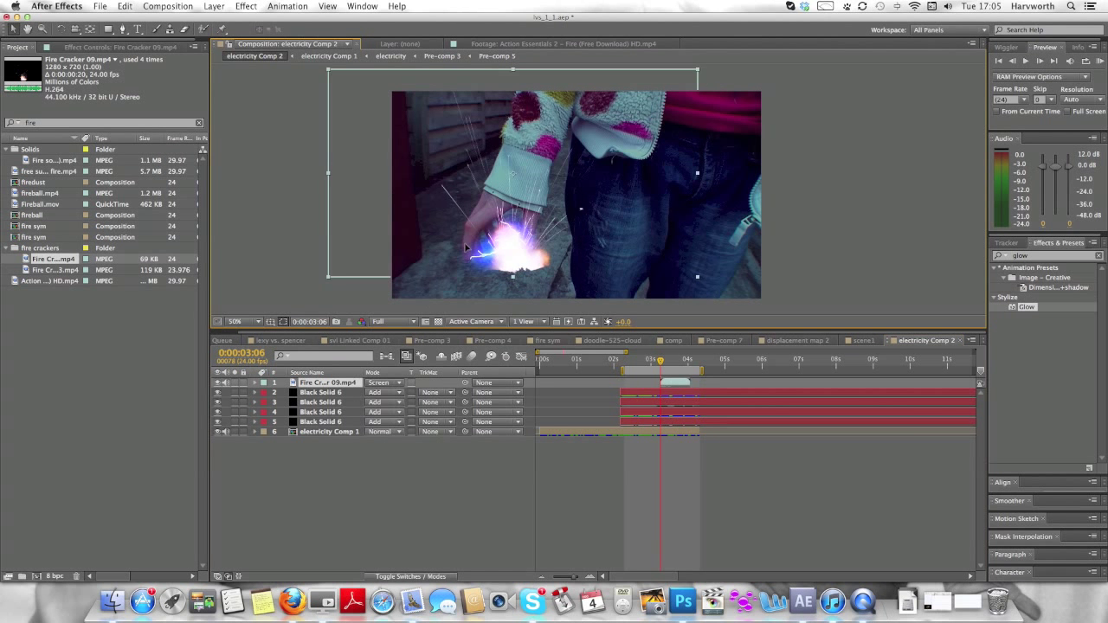
drag(466, 248, 458, 241)
key(s)
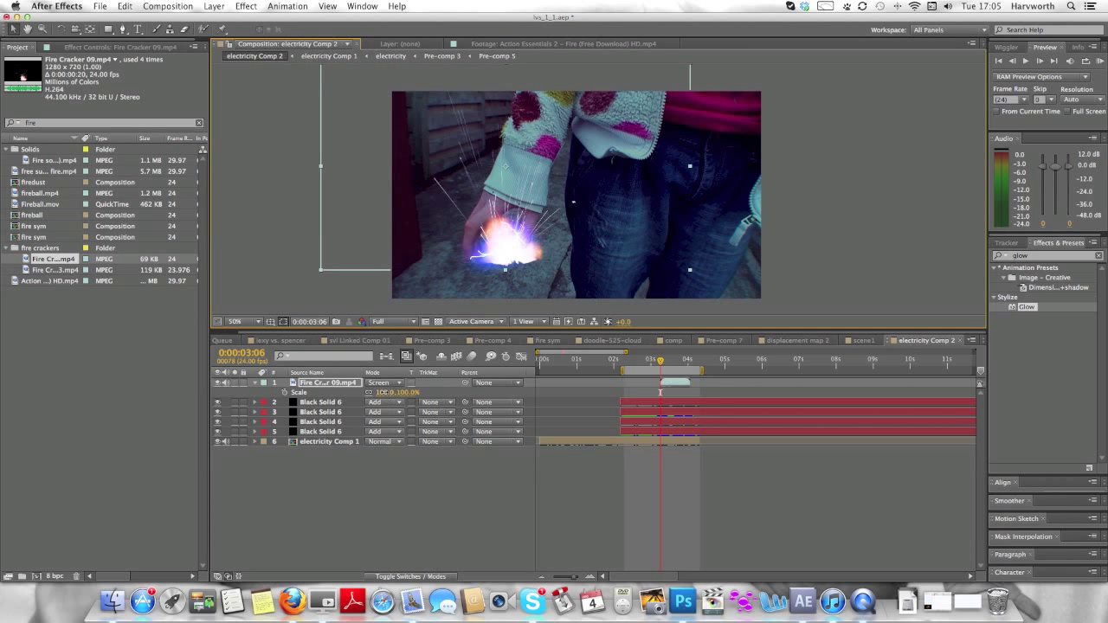
drag(386, 392, 345, 392)
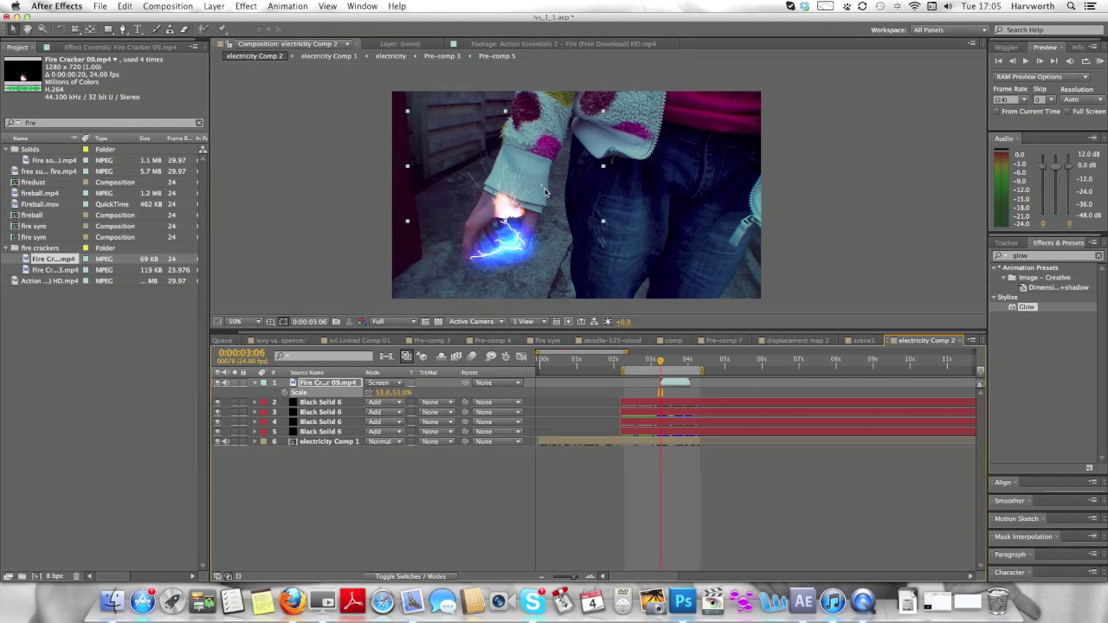
drag(546, 192, 541, 231)
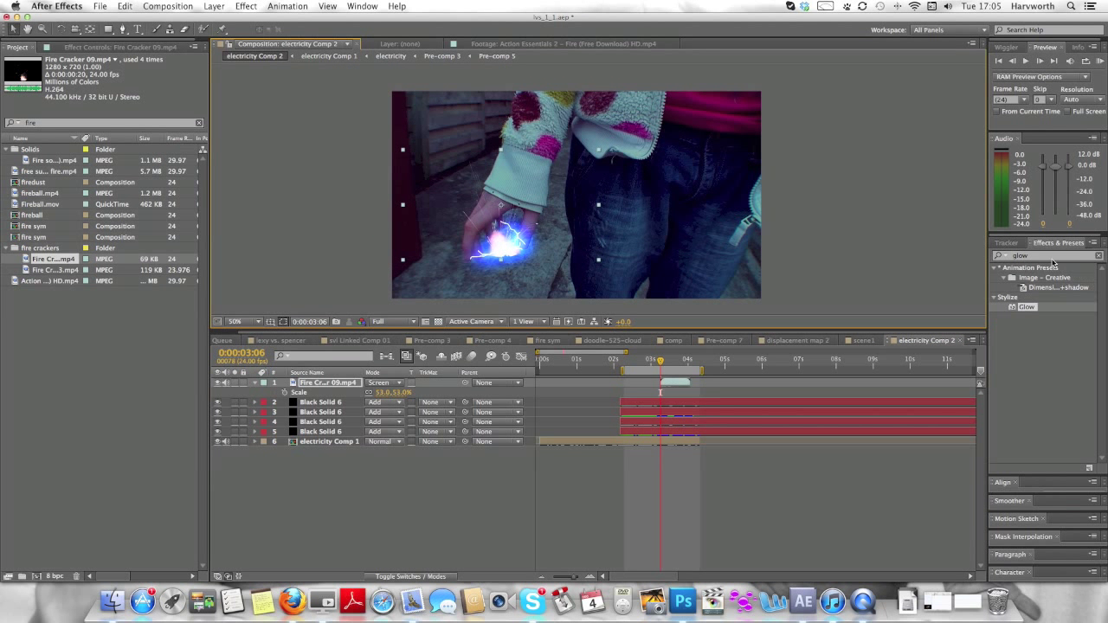
Add a Tint effect to Fire Cracker 09 mapping white to saturated blue at 82% amount.
click(1099, 255)
text(tint)
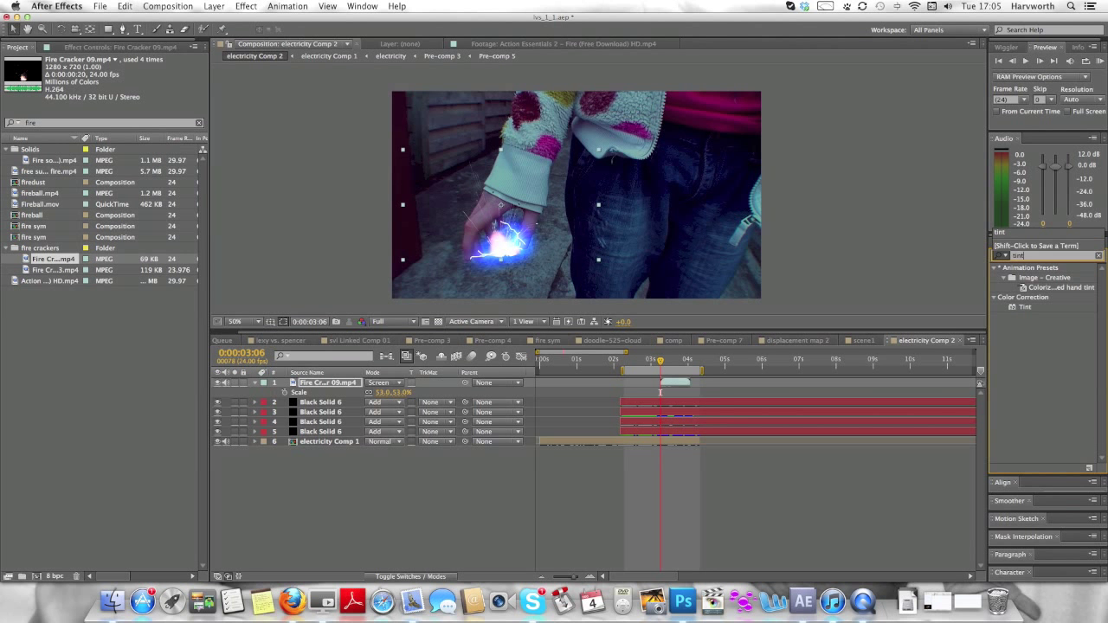
drag(1025, 306, 672, 384)
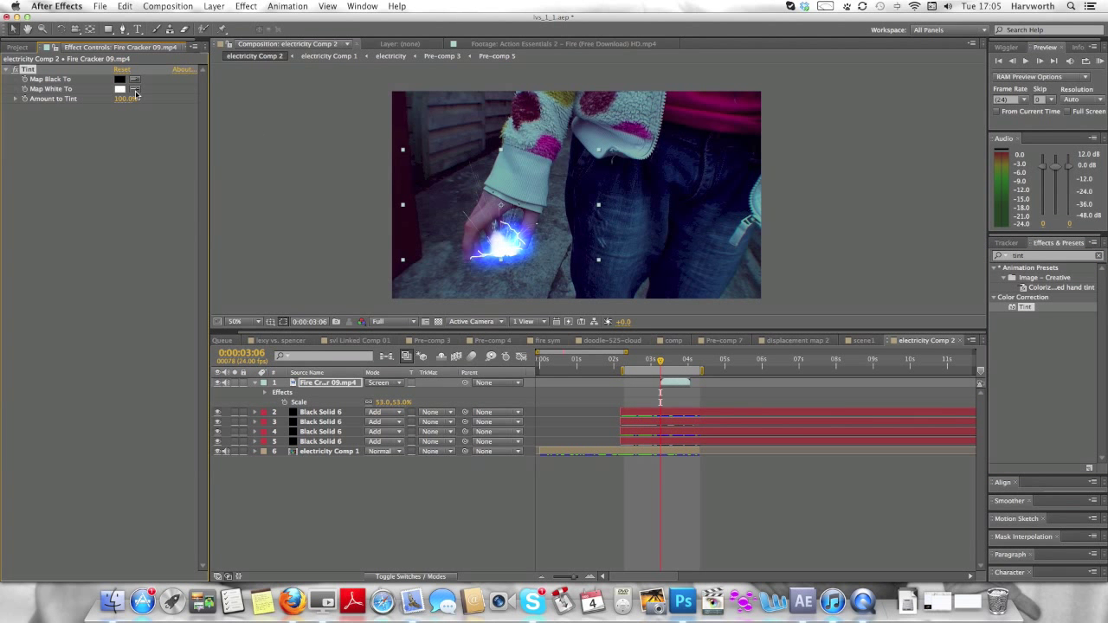
click(121, 88)
drag(840, 438, 840, 431)
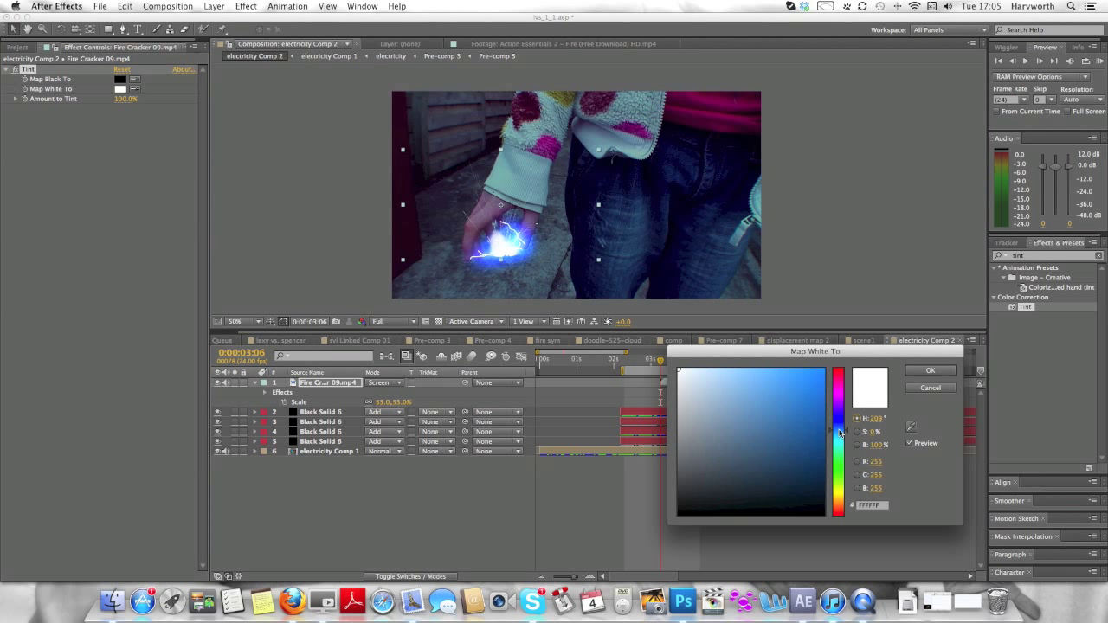
drag(817, 374, 807, 372)
click(930, 370)
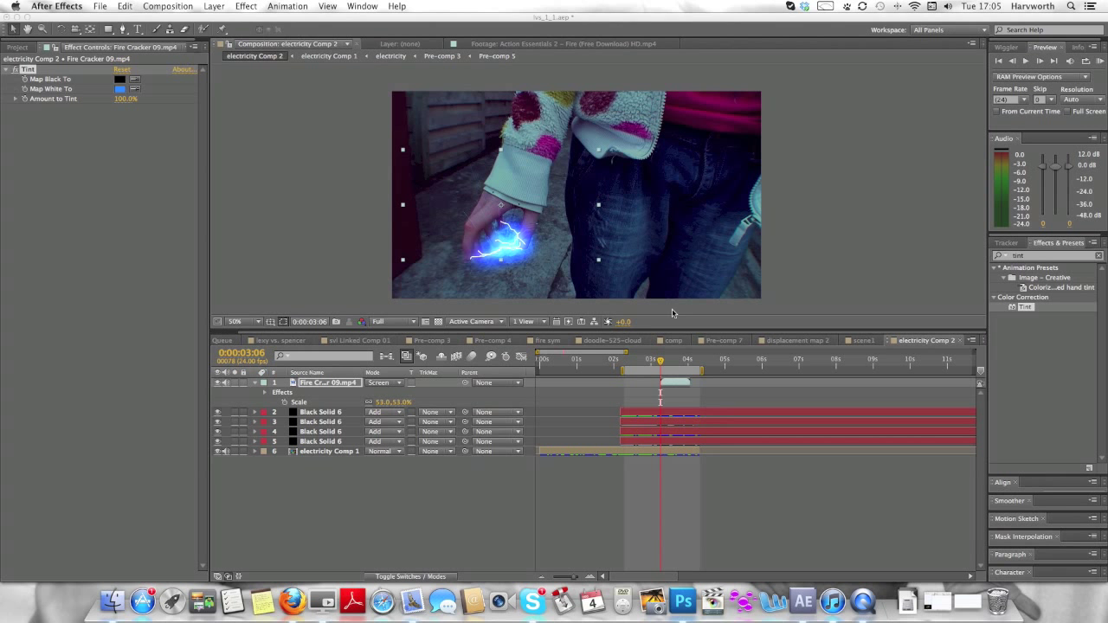
drag(126, 98, 118, 105)
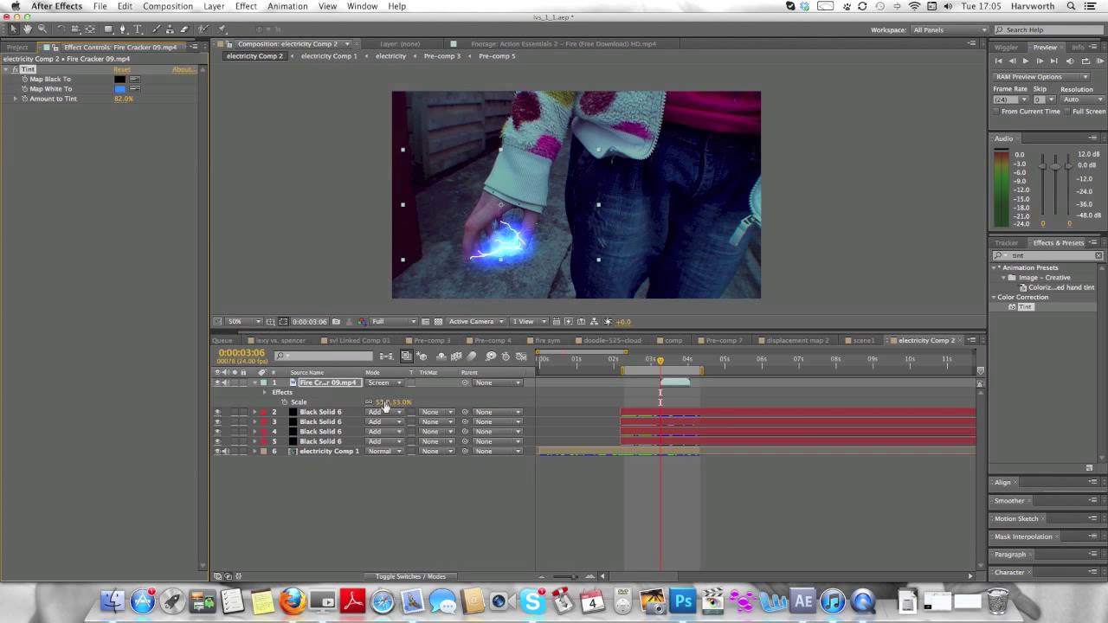
Shrink the burst to 44% over the hand, then add Fire Cracker 03.mp4 to the composition.
drag(385, 402, 374, 403)
drag(662, 362, 649, 386)
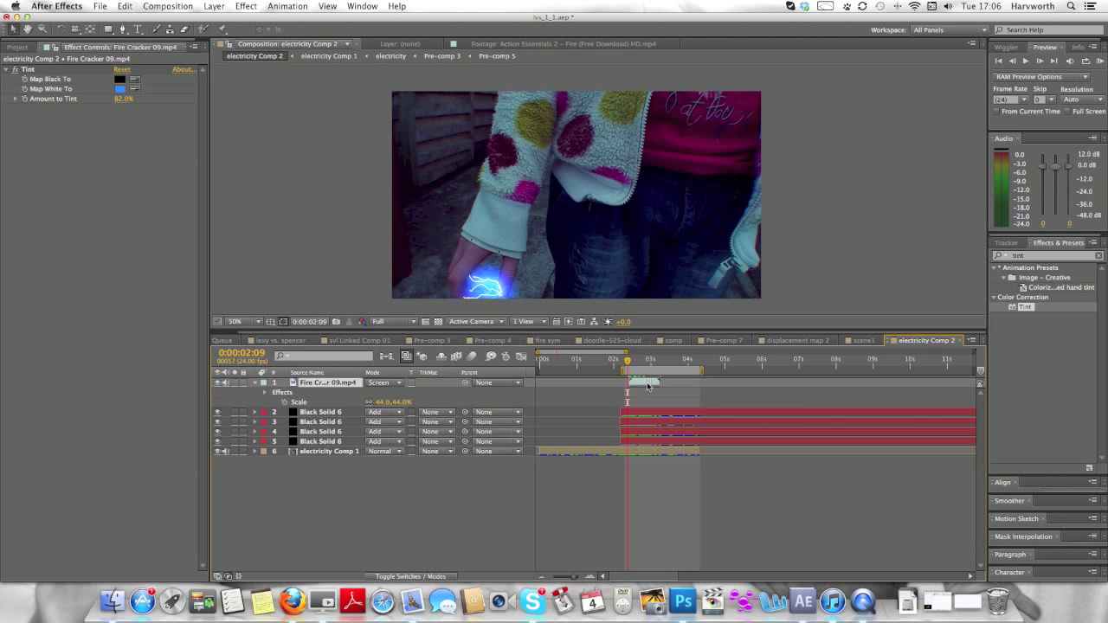
drag(540, 222, 522, 273)
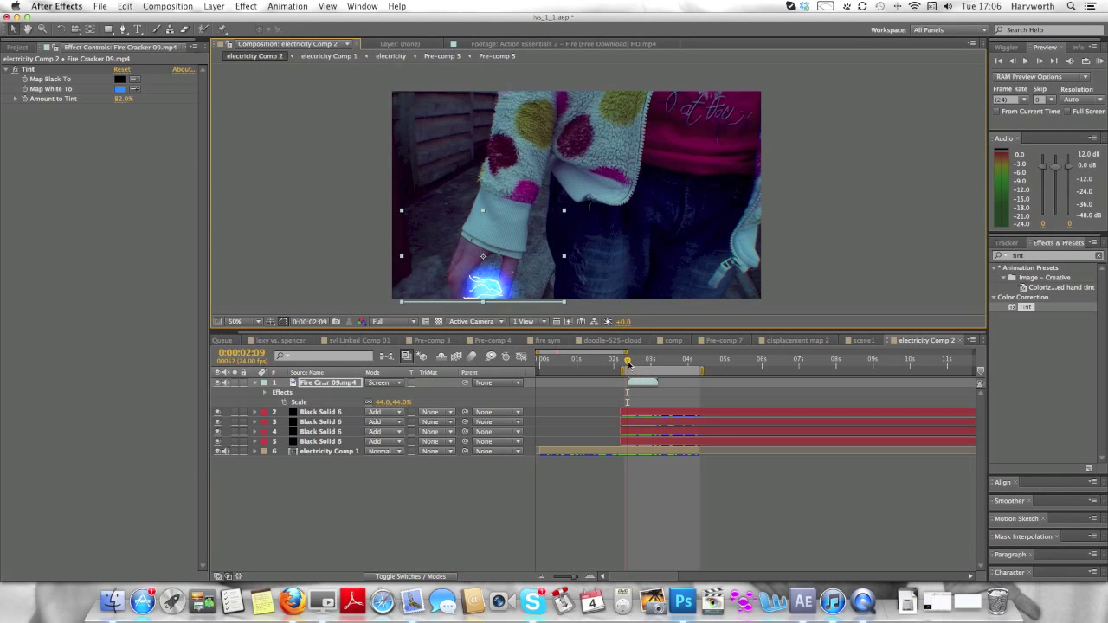
drag(628, 364, 638, 363)
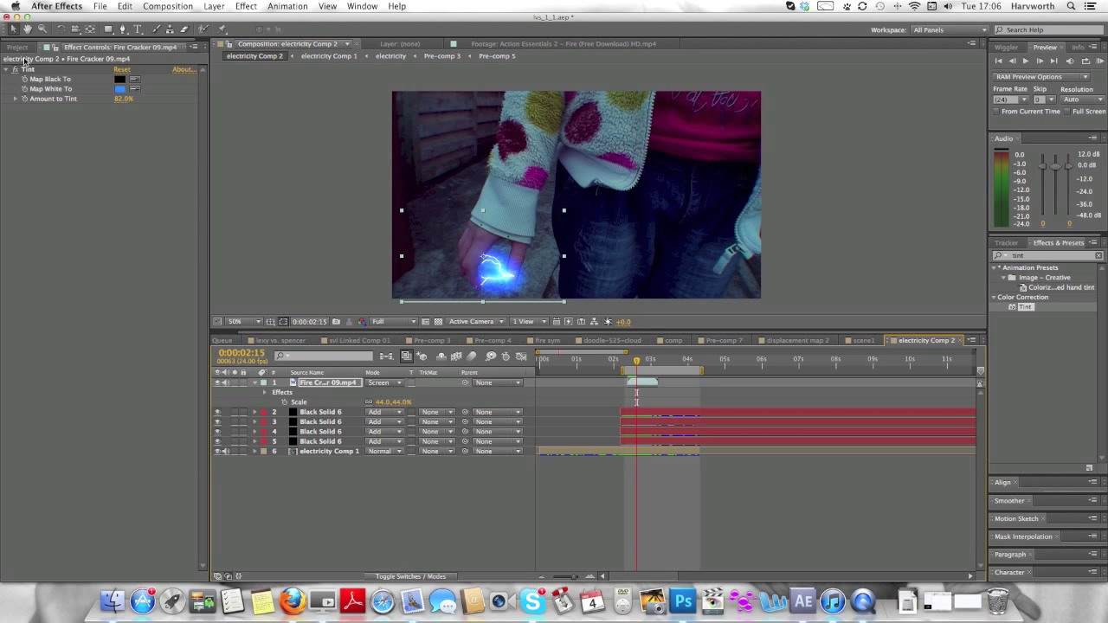
click(19, 47)
drag(65, 272, 662, 413)
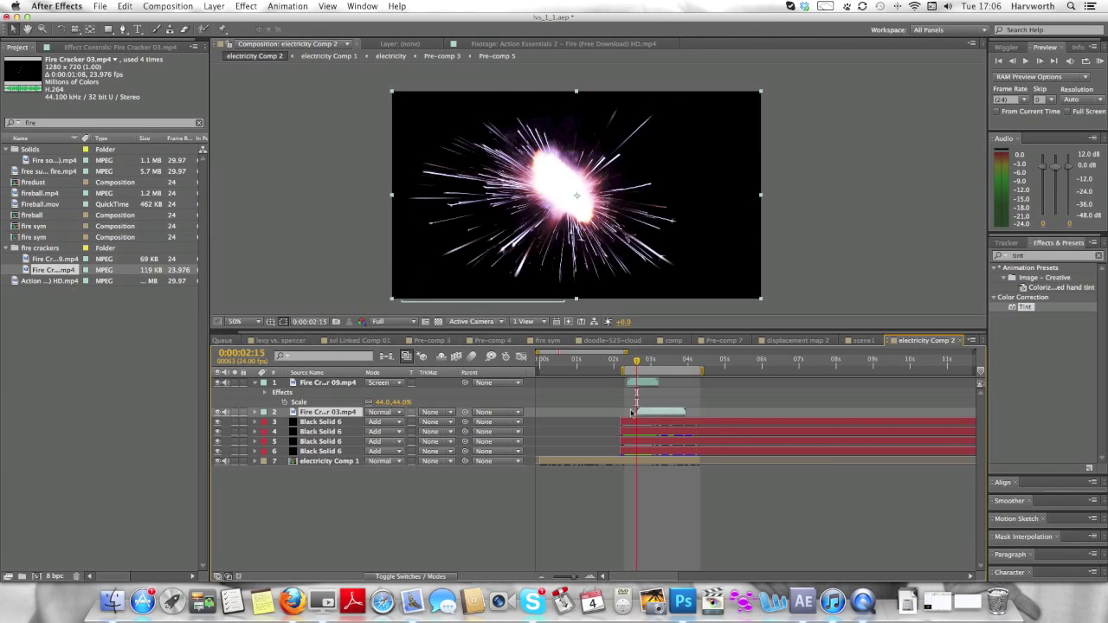
Set Fire Cracker 03 to Screen mode and paste Fire Cracker 09's blue Tint onto it.
click(388, 413)
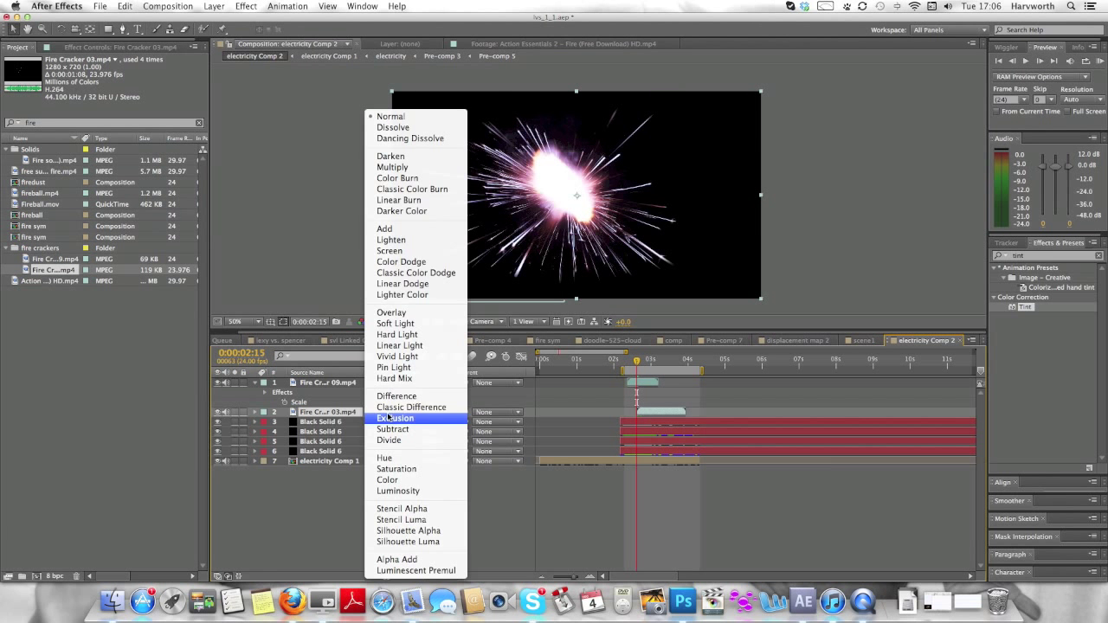
click(389, 251)
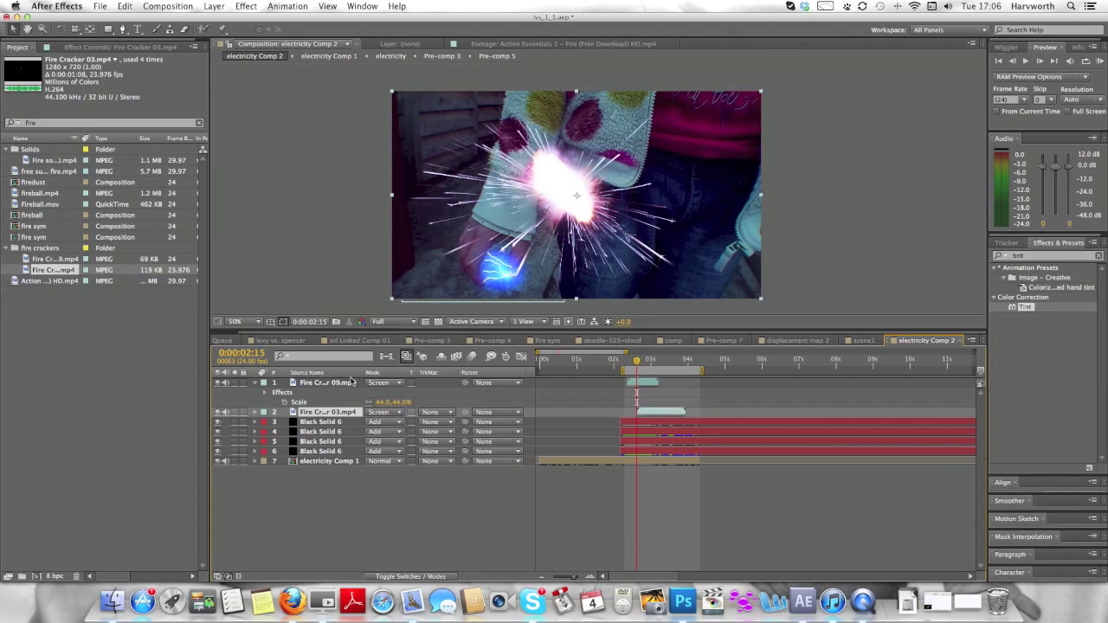
click(345, 384)
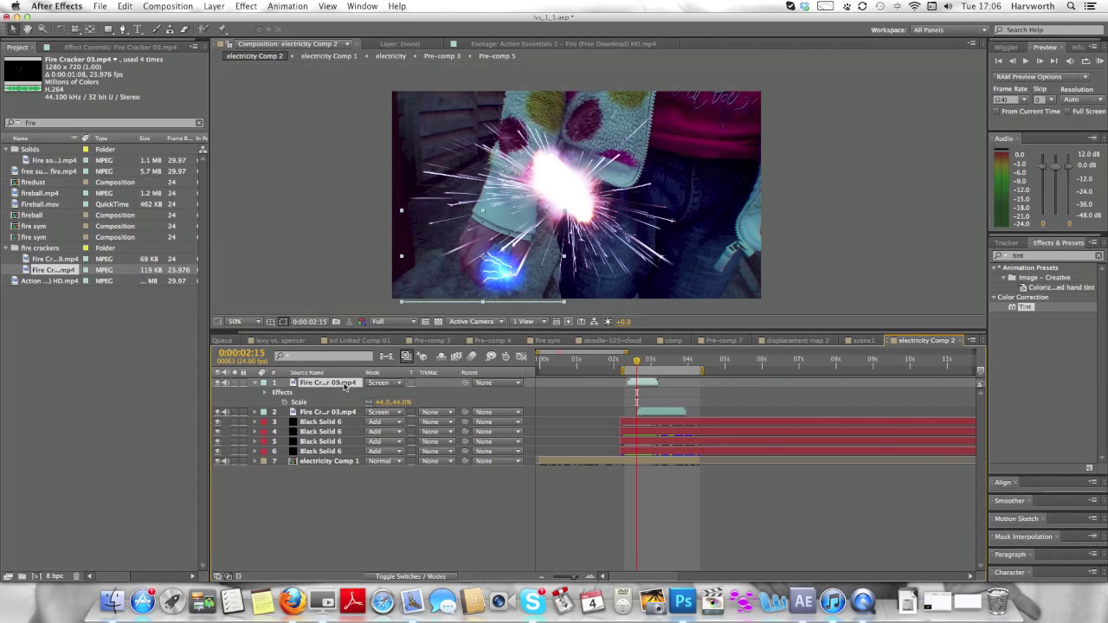
click(97, 47)
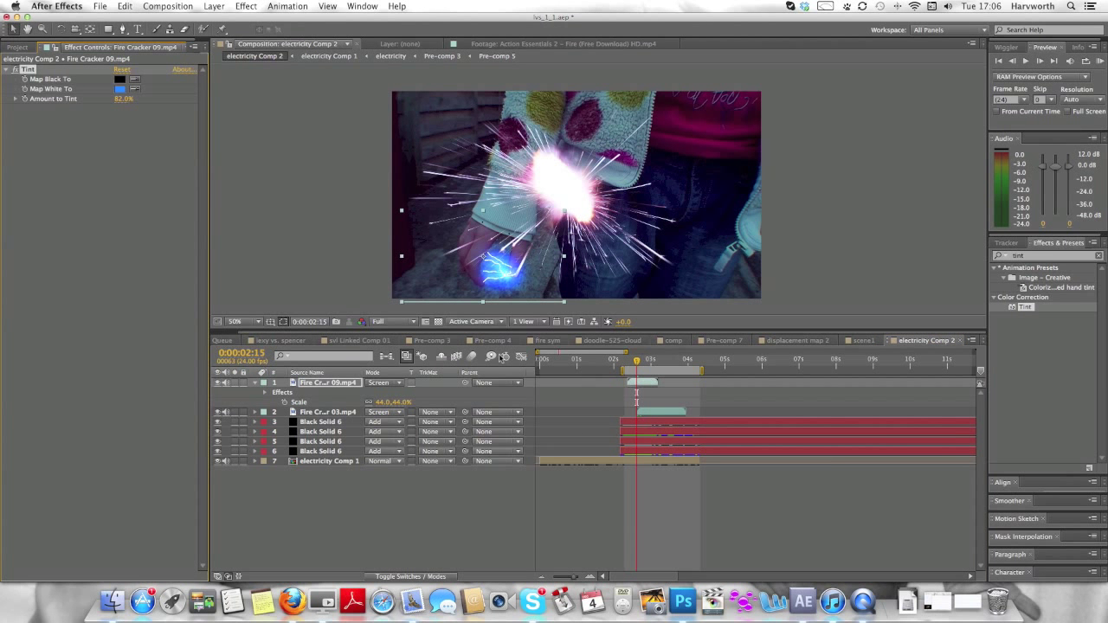
click(669, 412)
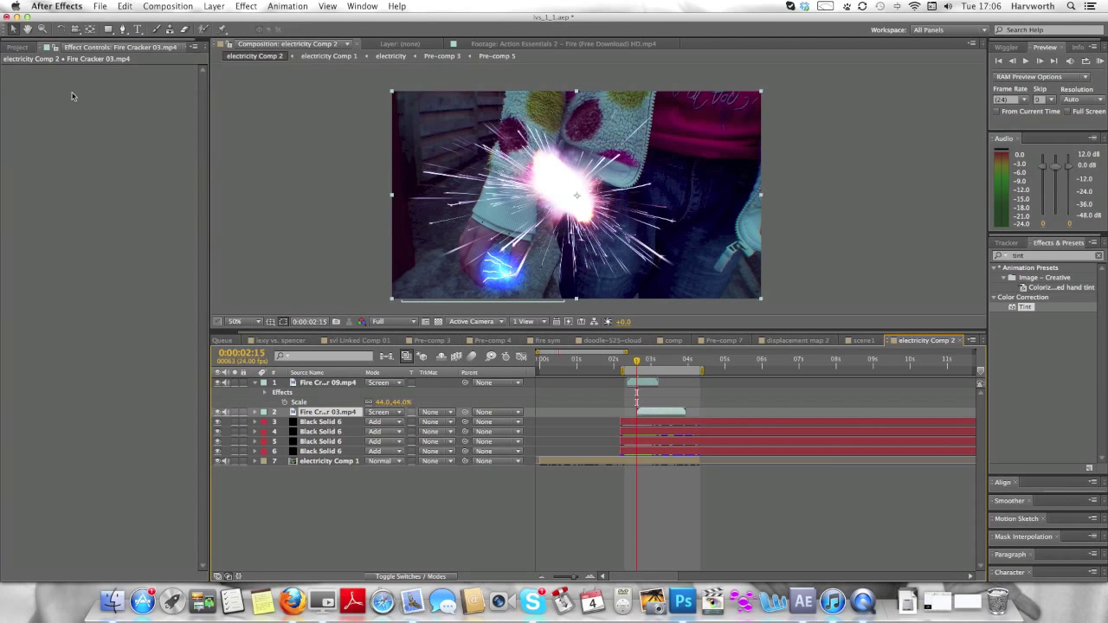
key(super+v)
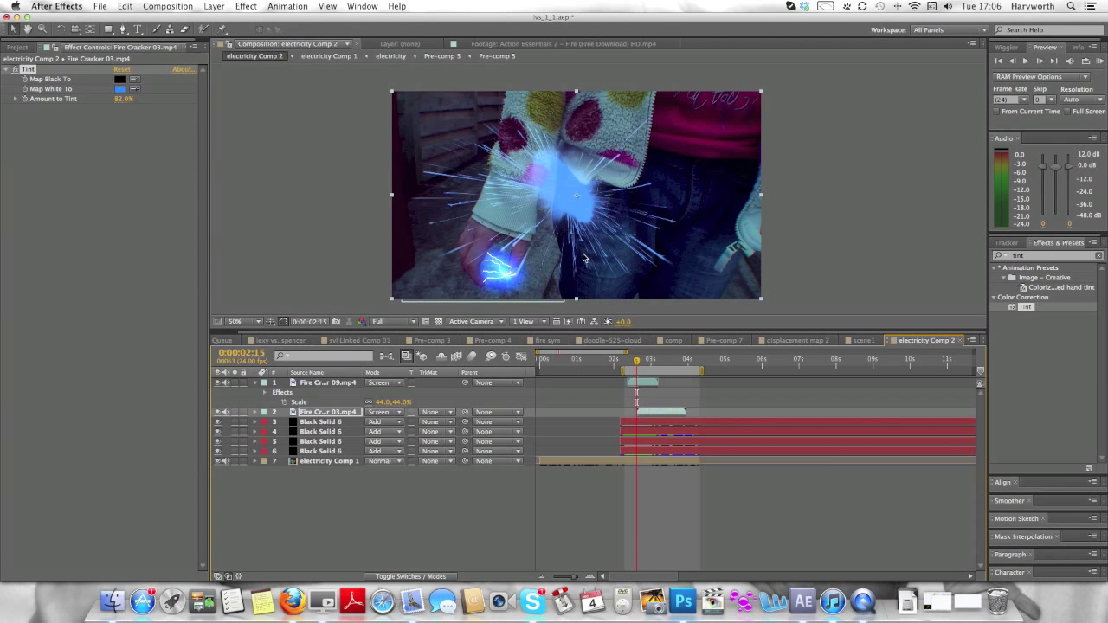
Scale Fire Cracker 03 down to 30%, first entering 77% then scrubbing lower.
key(s)
click(390, 422)
text(77)
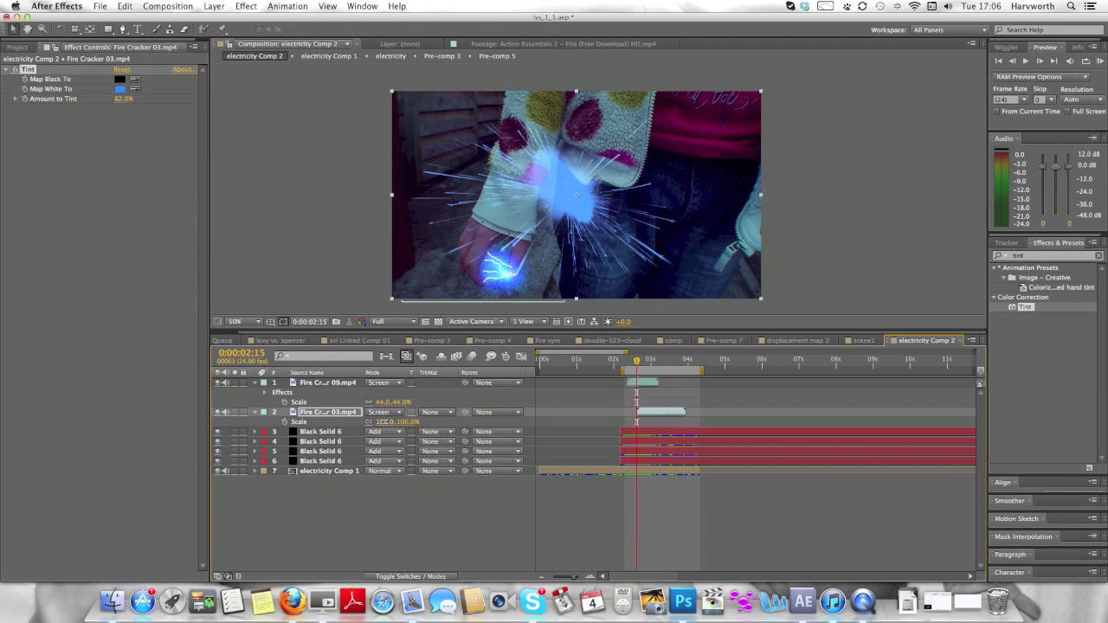
key(Return)
drag(575, 277, 505, 268)
mouse_move(641, 368)
mouse_down()
mouse_move(626, 367)
mouse_move(644, 364)
mouse_move(647, 388)
mouse_up()
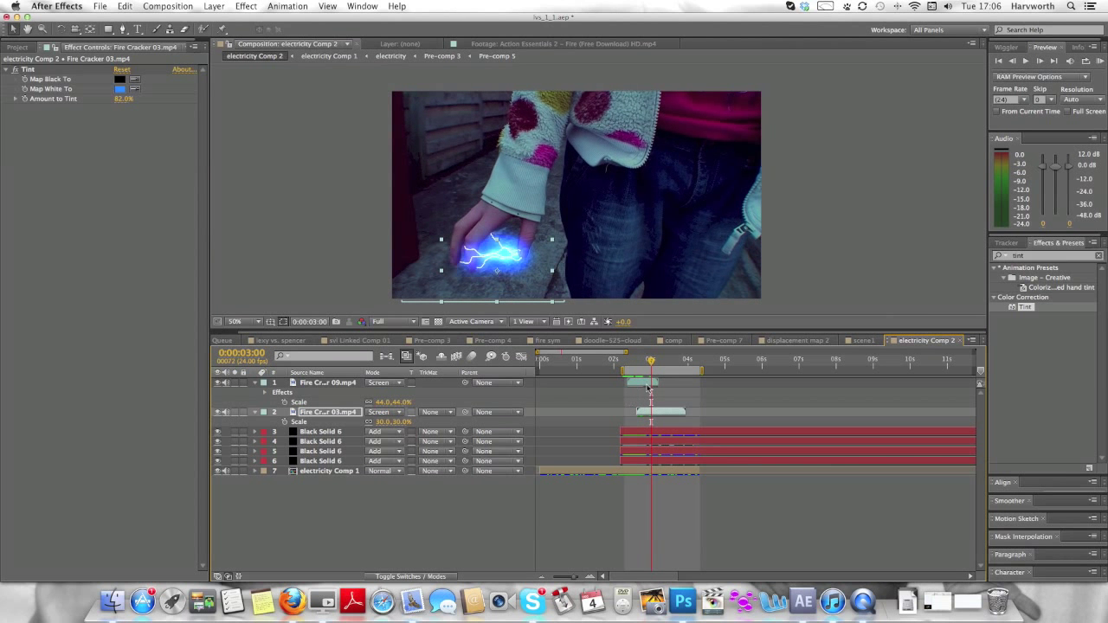
click(649, 383)
Duplicate Fire Cracker 09, move the copy up-right of the hand, and rotate it 70°.
key(super+d)
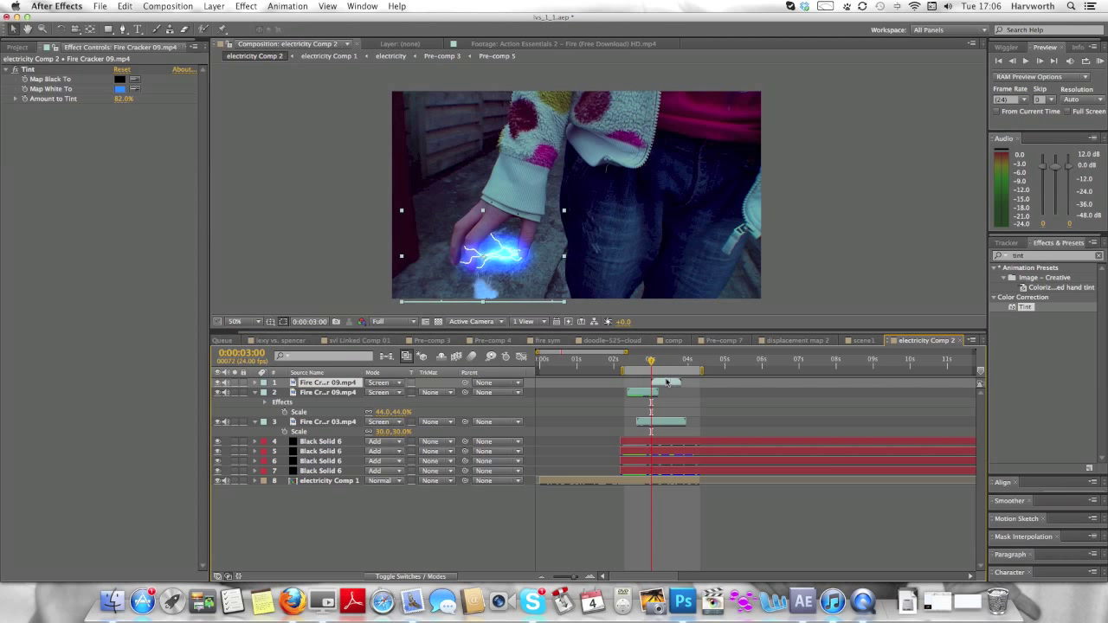
drag(493, 277, 515, 242)
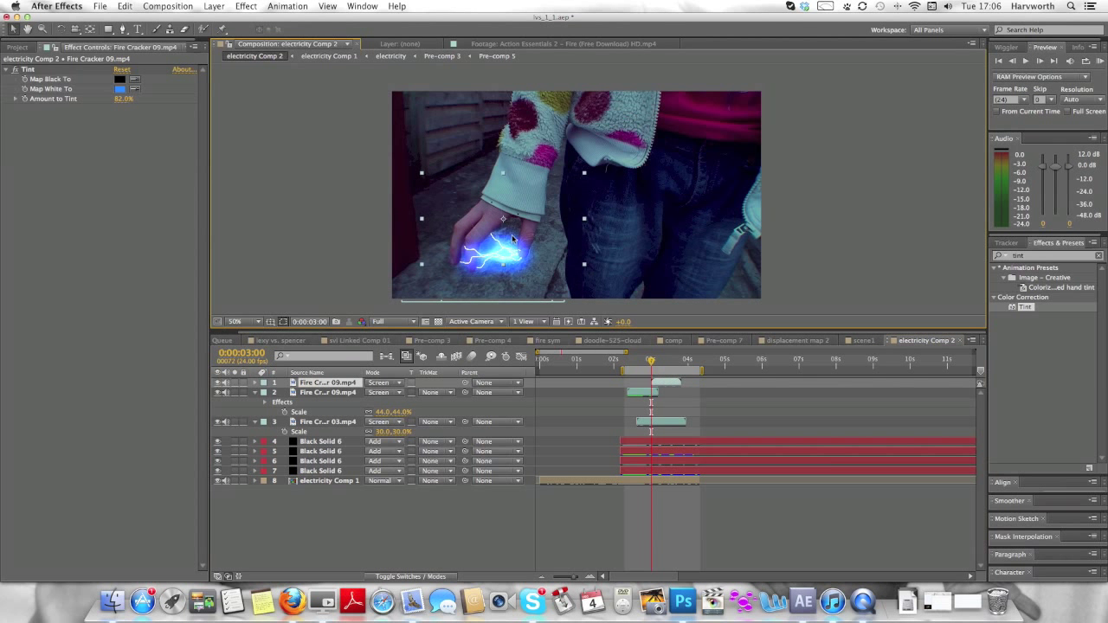
key(r)
drag(381, 395, 536, 250)
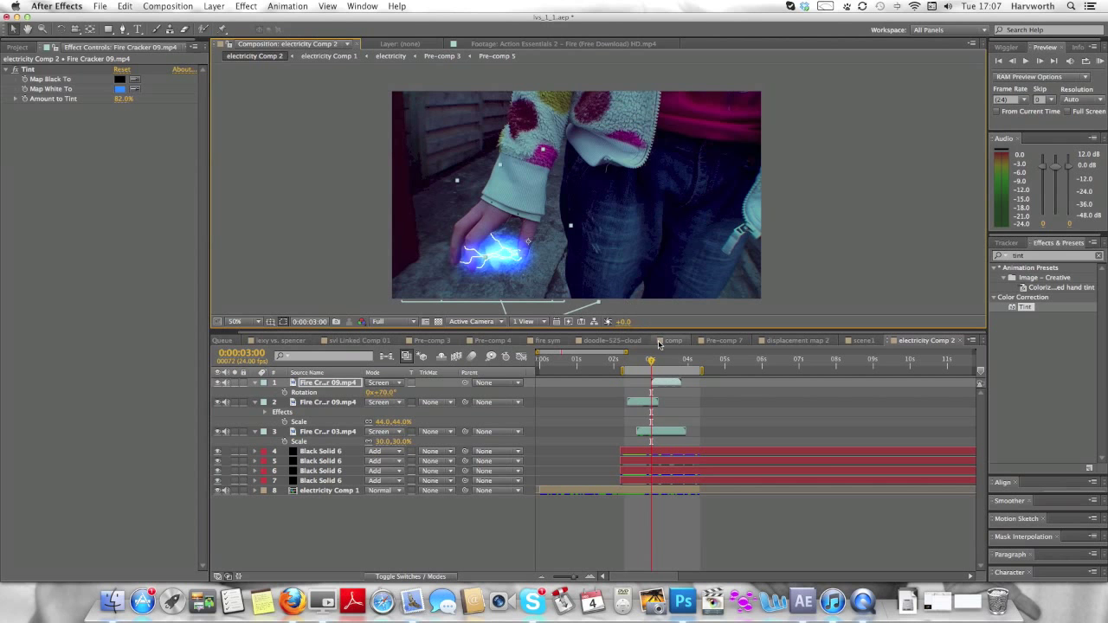
Duplicate the Fire Cracker 03 layer and preview the composite, stopping at 2:07.
click(665, 432)
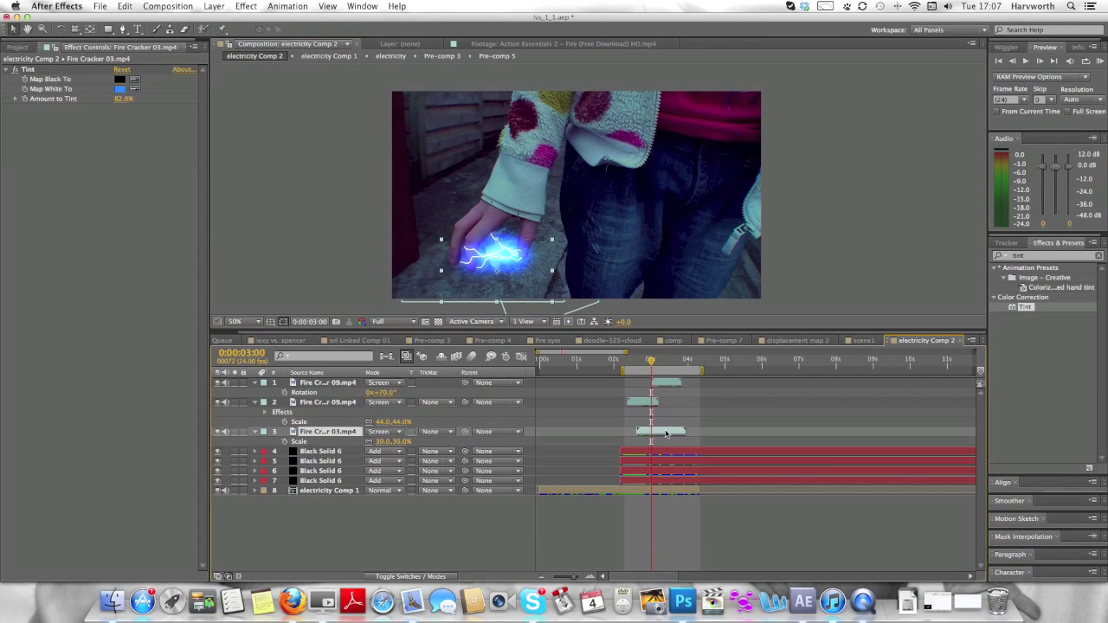
key(ctrl+d)
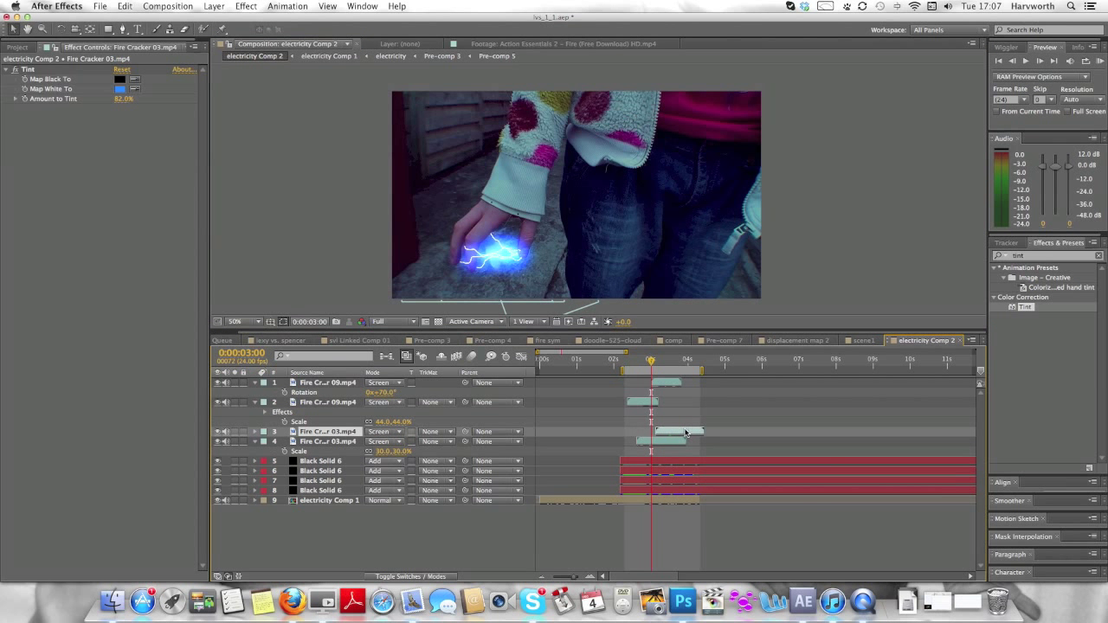
key(KP_0)
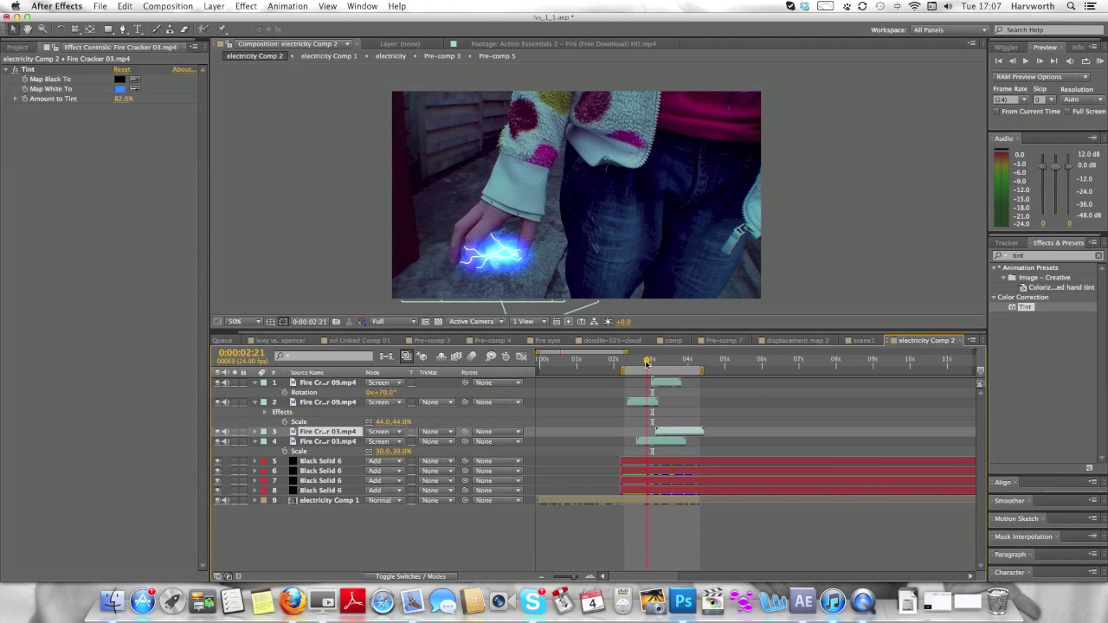
click(626, 367)
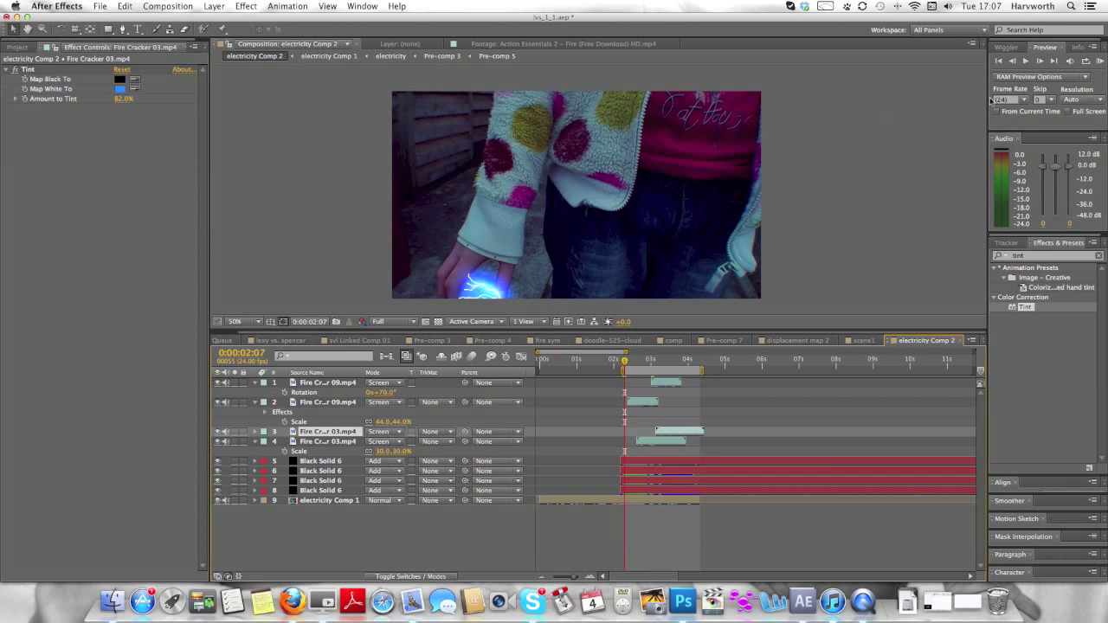
Set the viewer resolution to Half and RAM preview the bursts with the lightning.
click(392, 322)
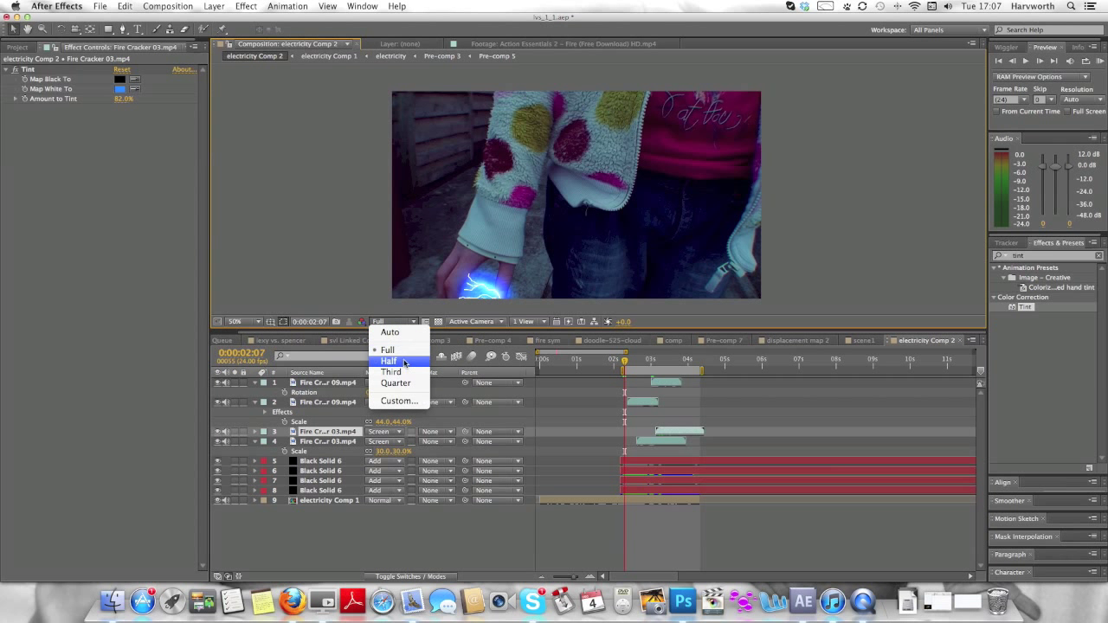
click(389, 361)
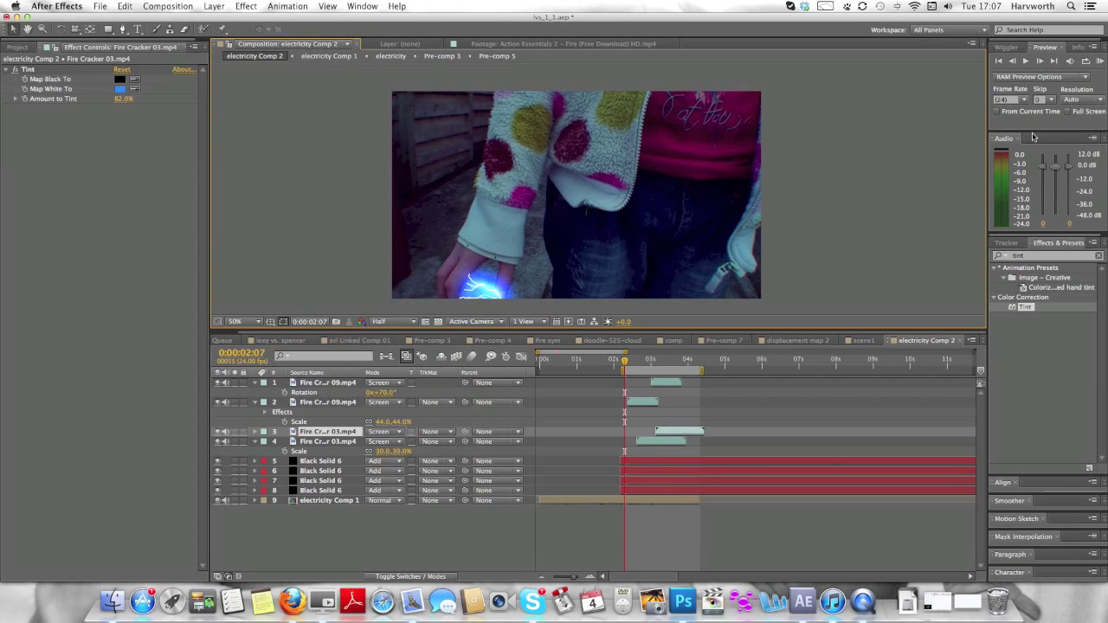
click(1100, 61)
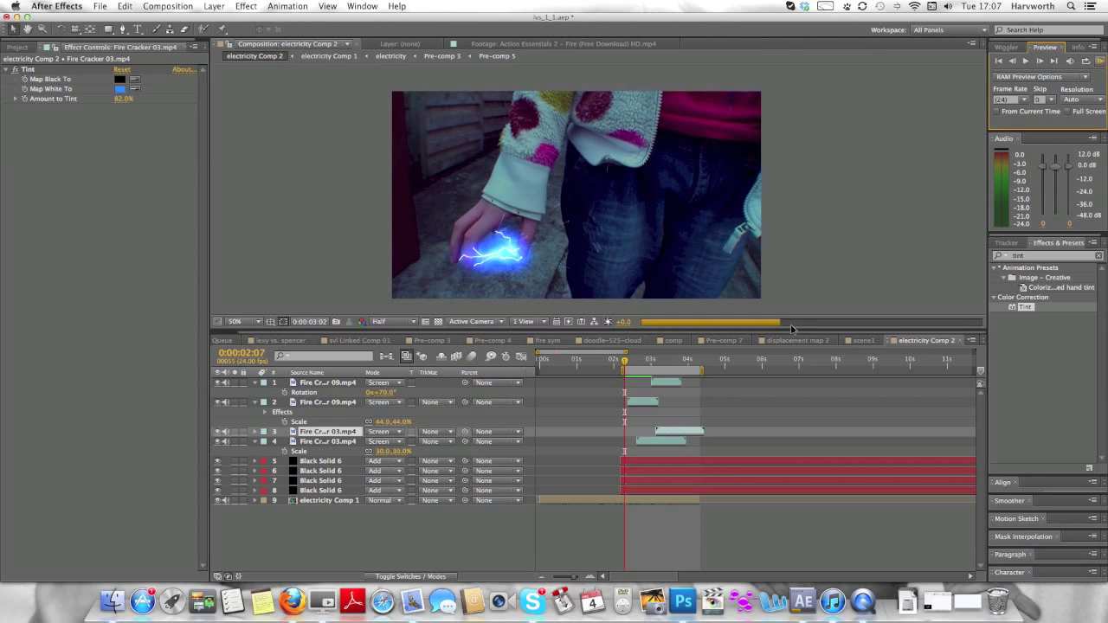
click(720, 360)
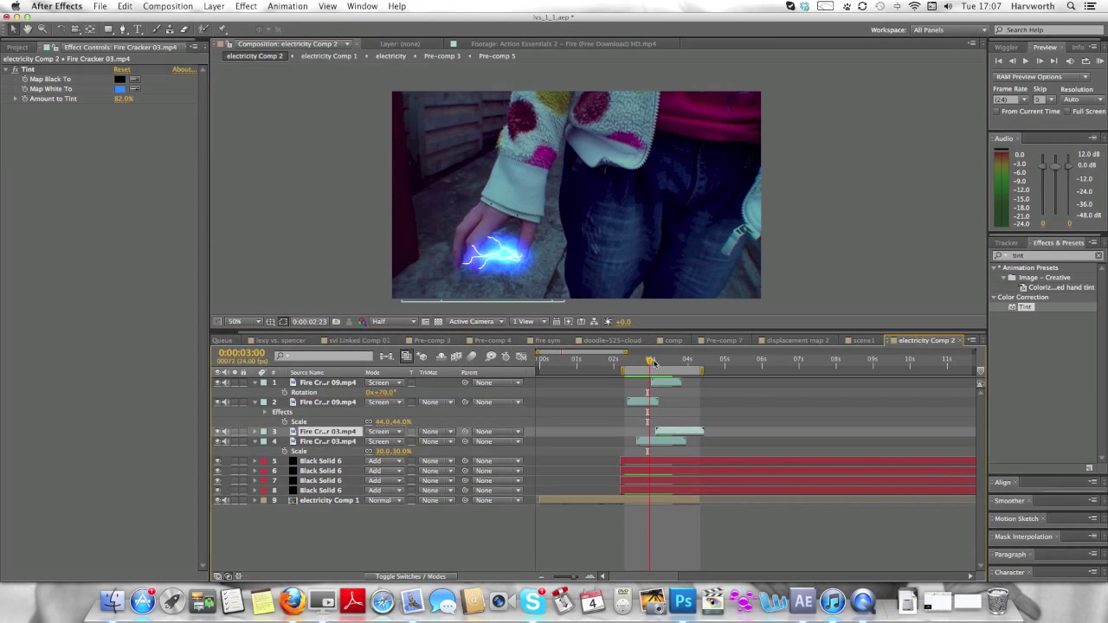
At 3:04, shift one Fire Cracker 03 burst up and to the right.
click(654, 360)
drag(653, 360, 660, 362)
drag(466, 258, 548, 253)
Add another Fire Cracker 09 copy and rotate it to 37°.
click(671, 383)
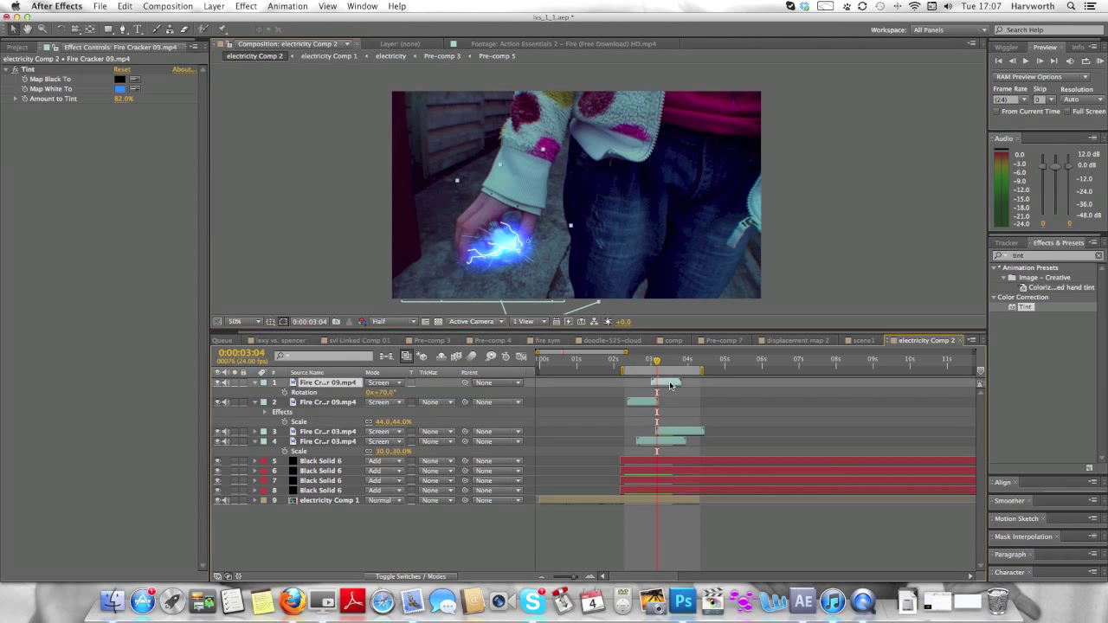
key(super+d)
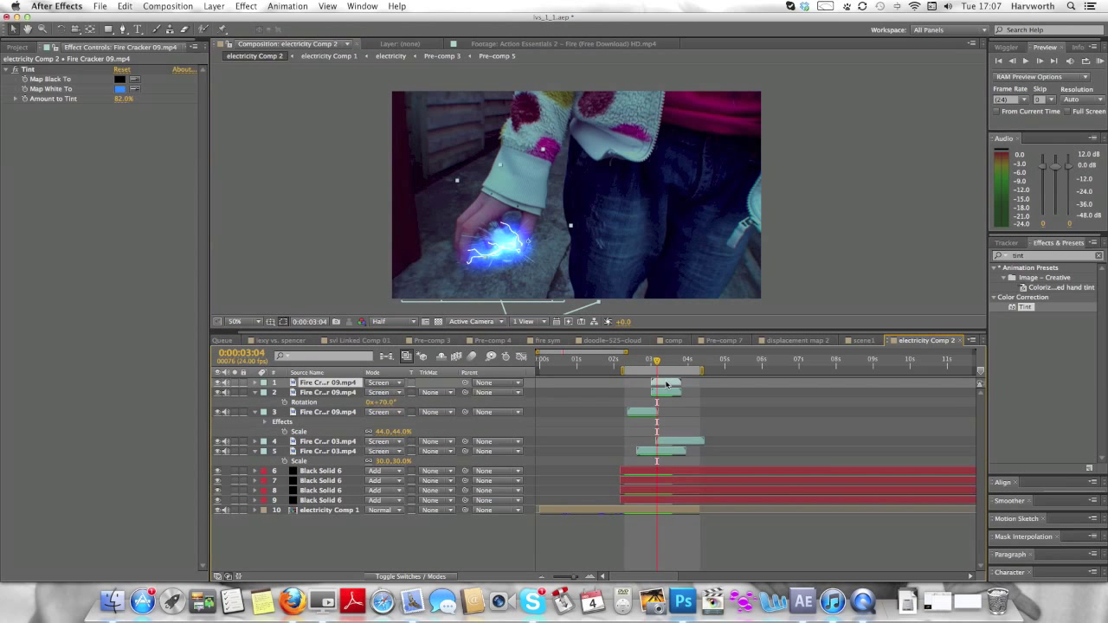
drag(663, 372, 672, 364)
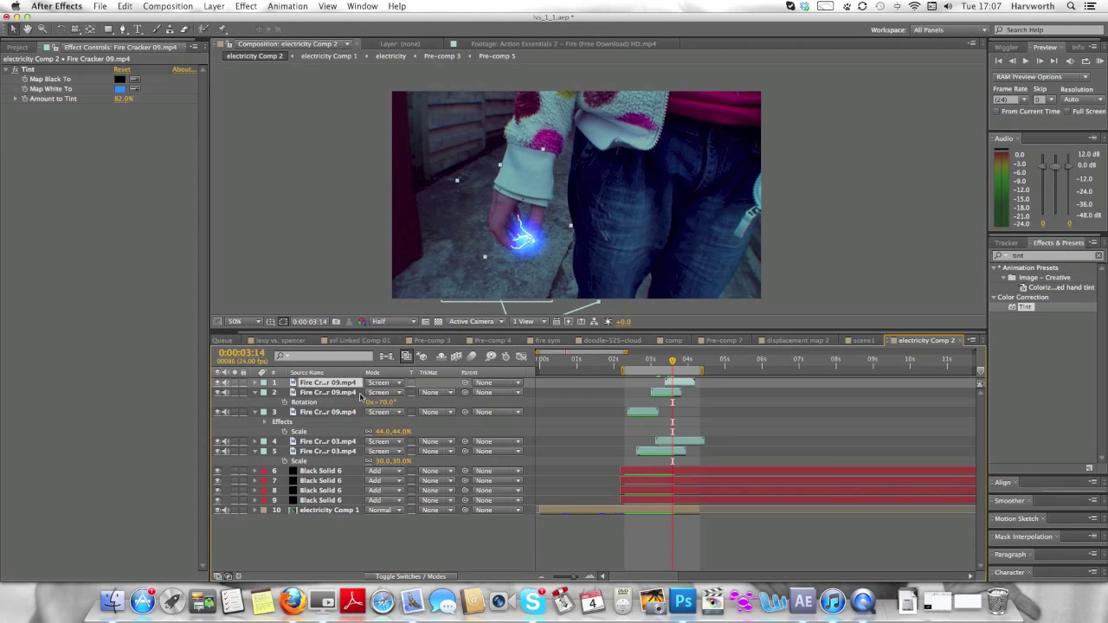
key(r)
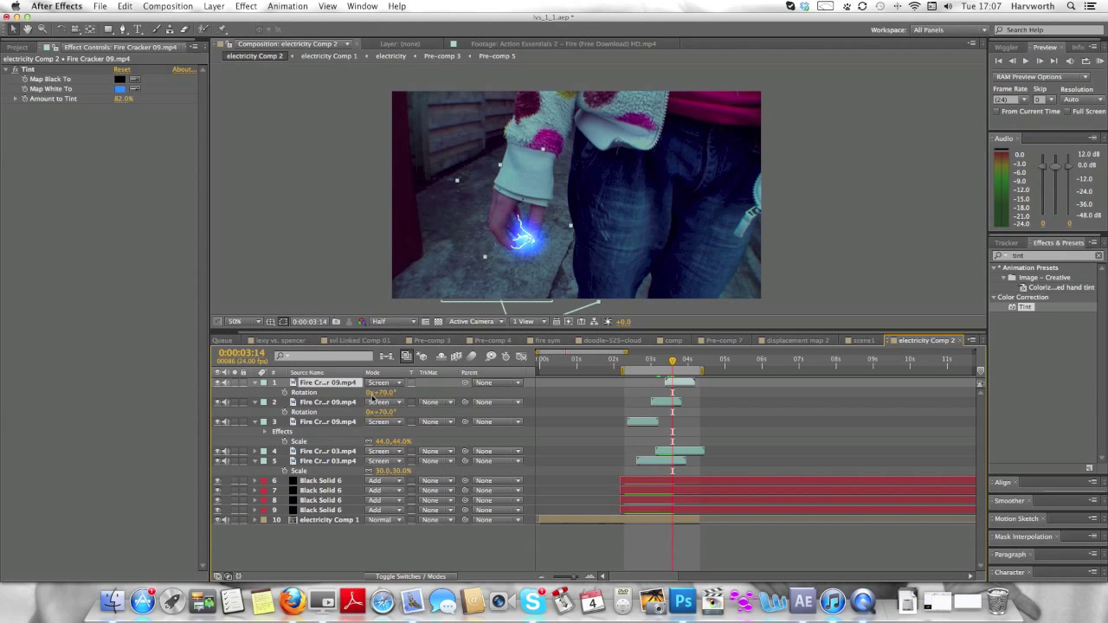
drag(381, 392, 380, 393)
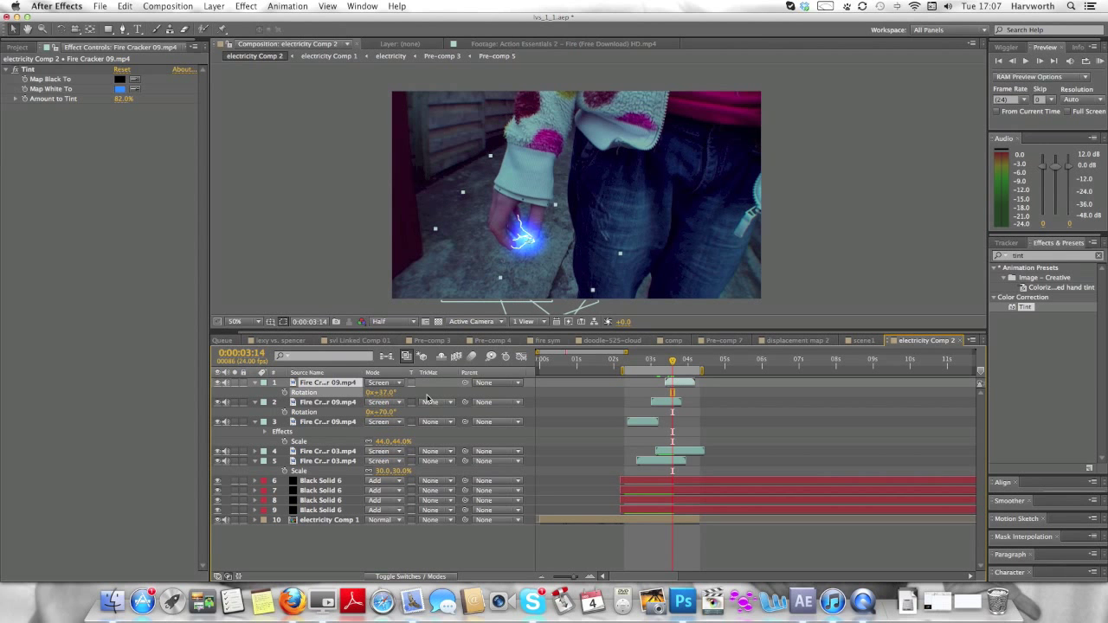
Play back the composite preview several times to check the added burst.
drag(673, 362, 667, 364)
key(space)
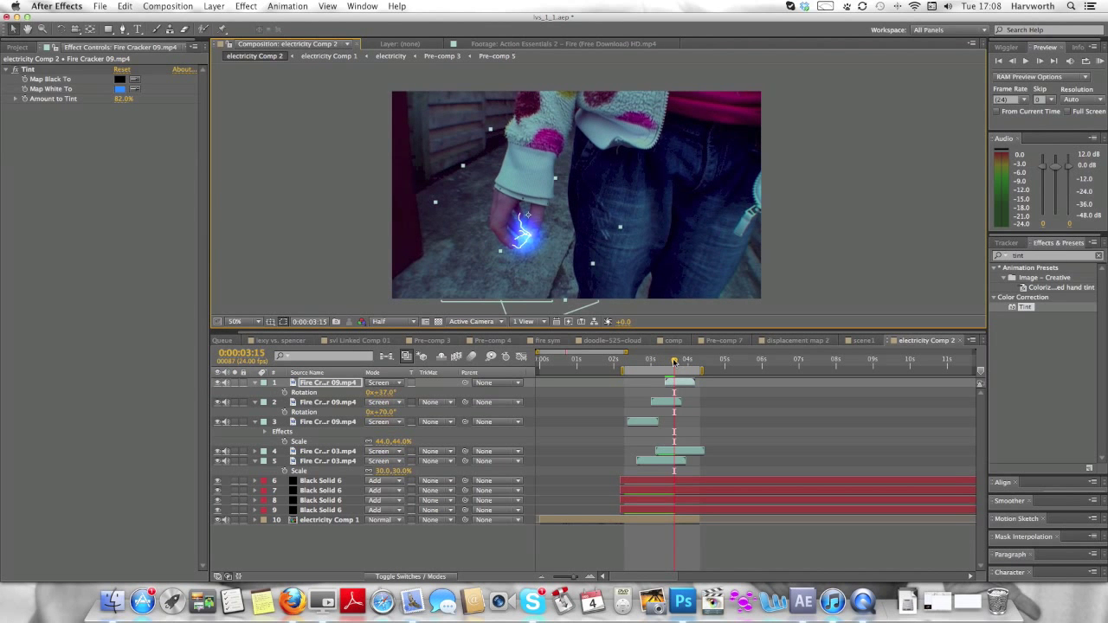
click(628, 370)
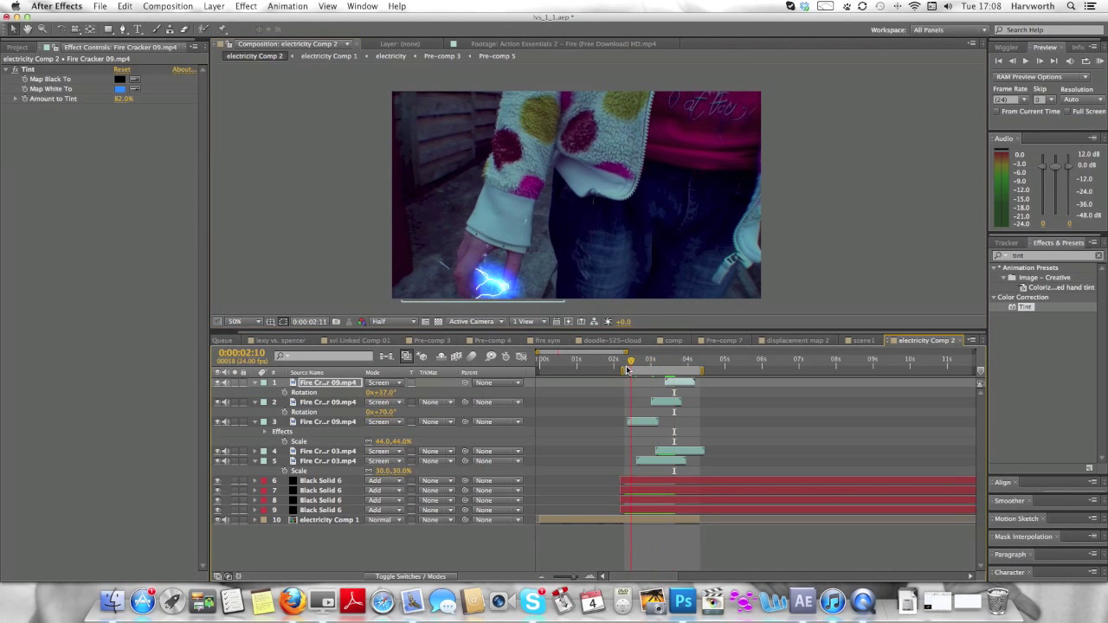
key(space)
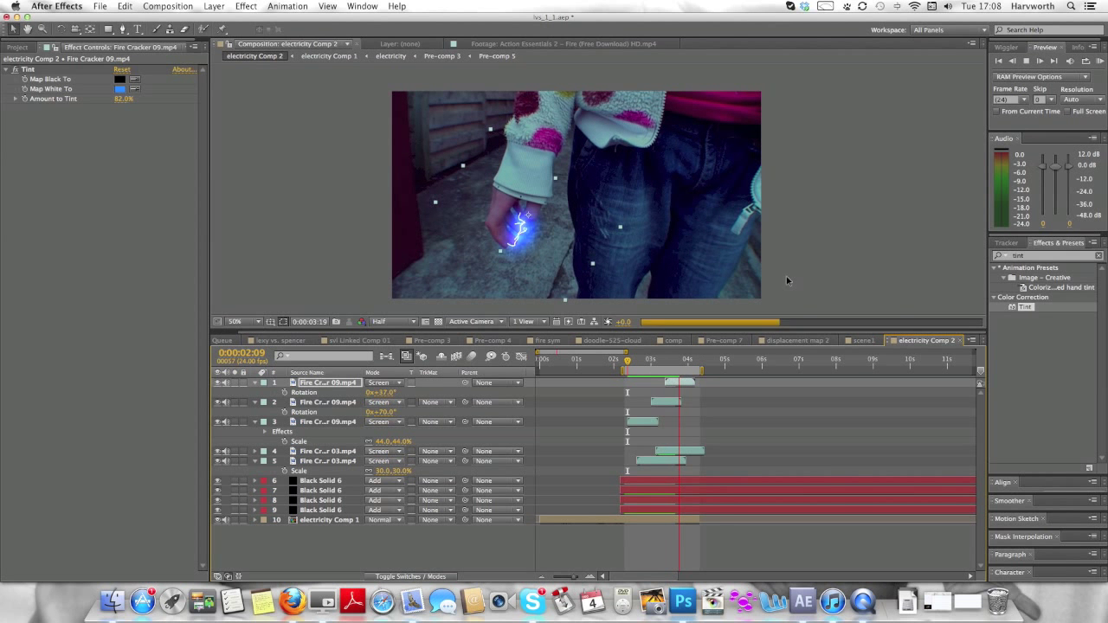
click(678, 358)
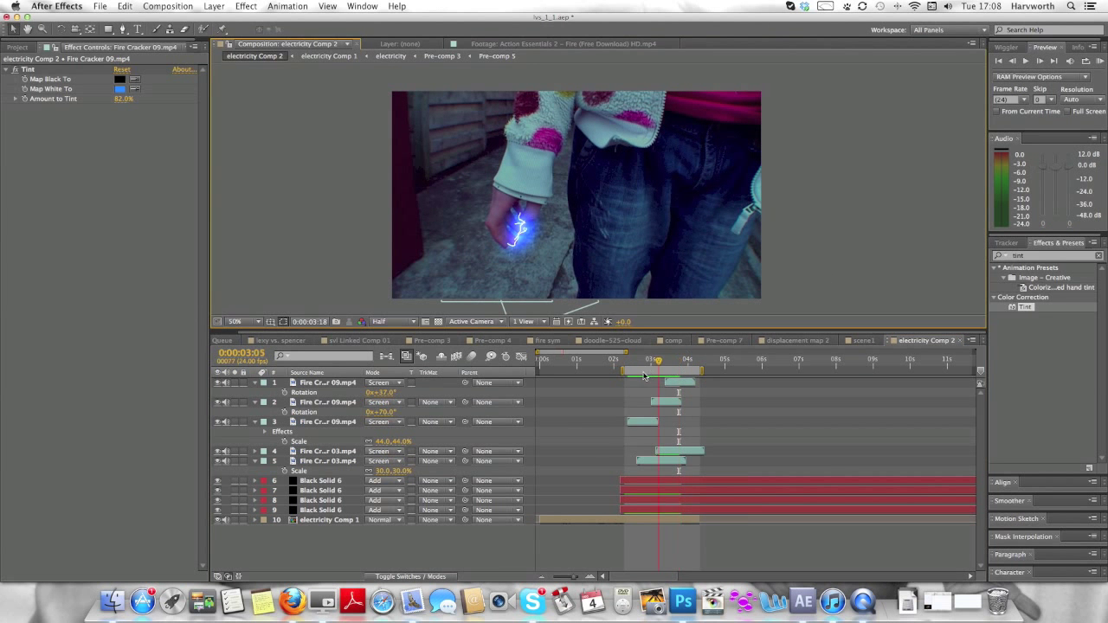
key(space)
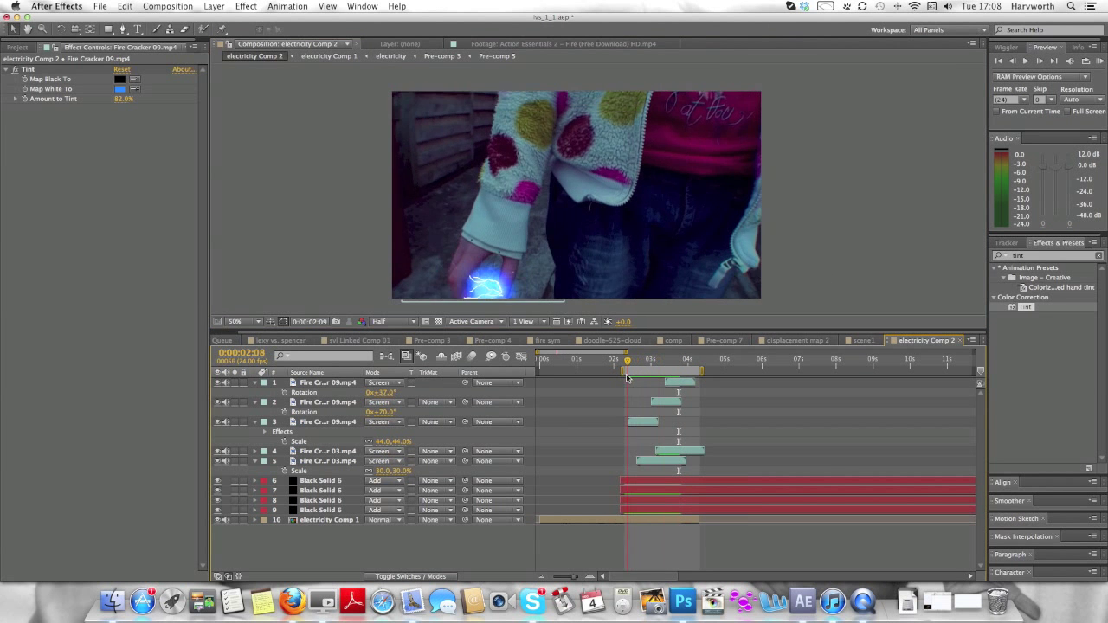